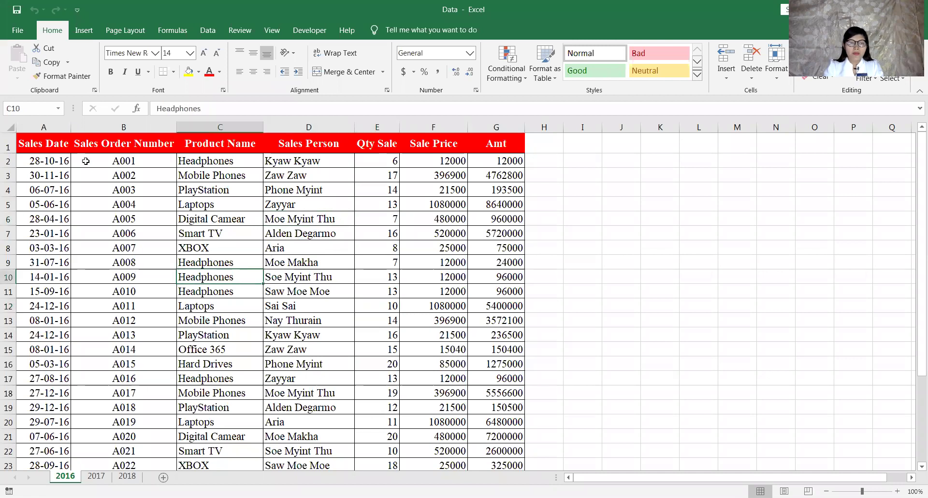
Review the 2016 sheet's headers, from Sales Order Number and Sales Date to Product Name.
ctrl+scroll(63, 154, up, 3)
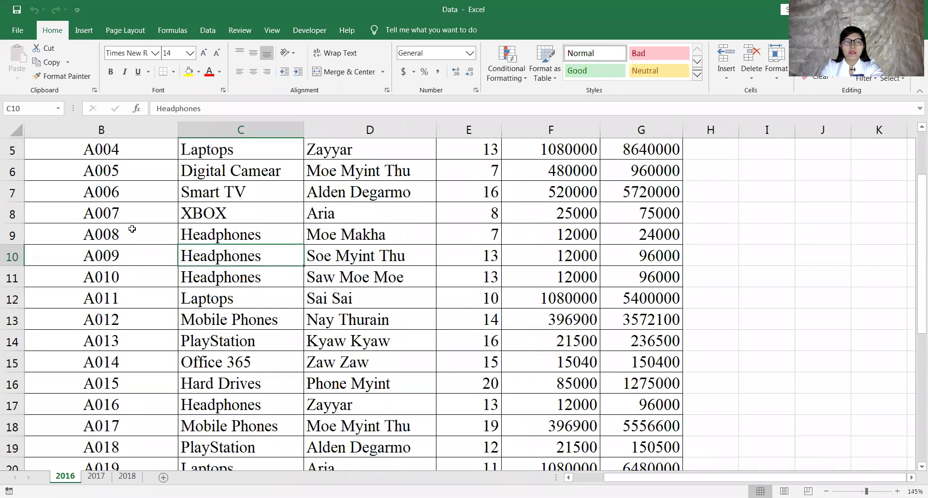
scroll(126, 222, up, 2)
click(131, 154)
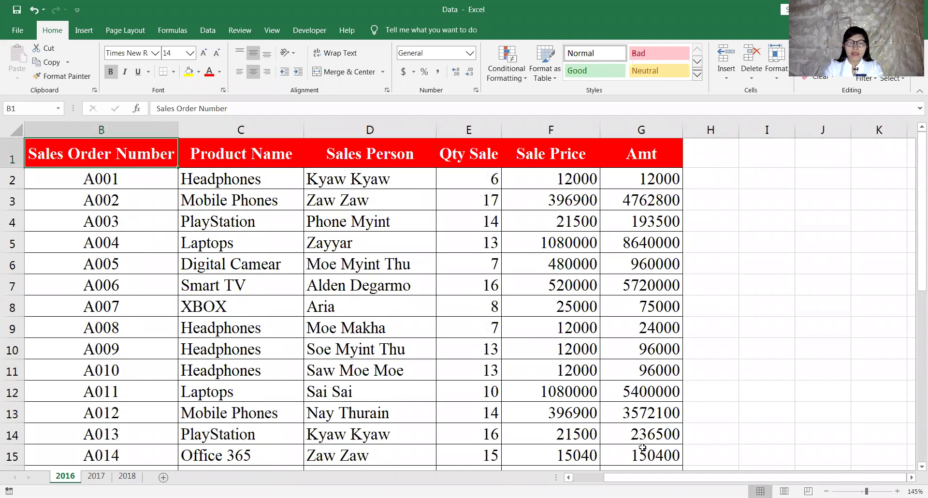
click(569, 477)
click(58, 157)
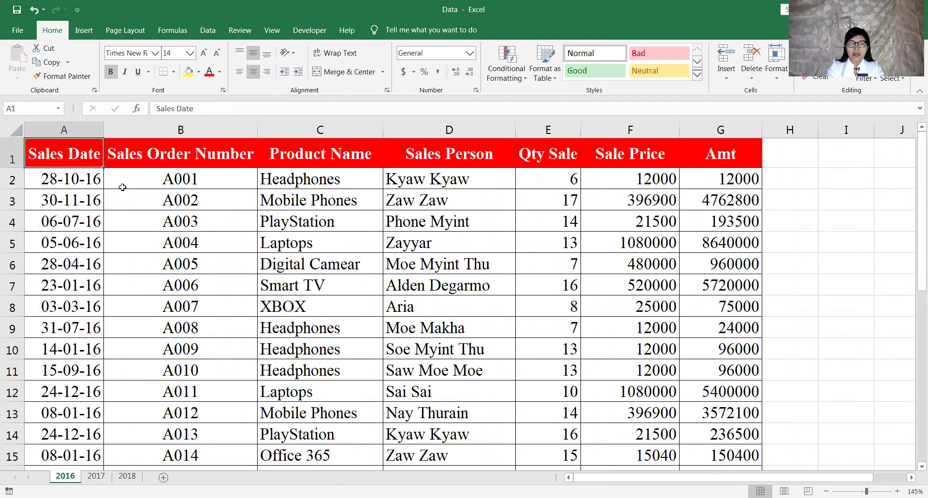
click(195, 153)
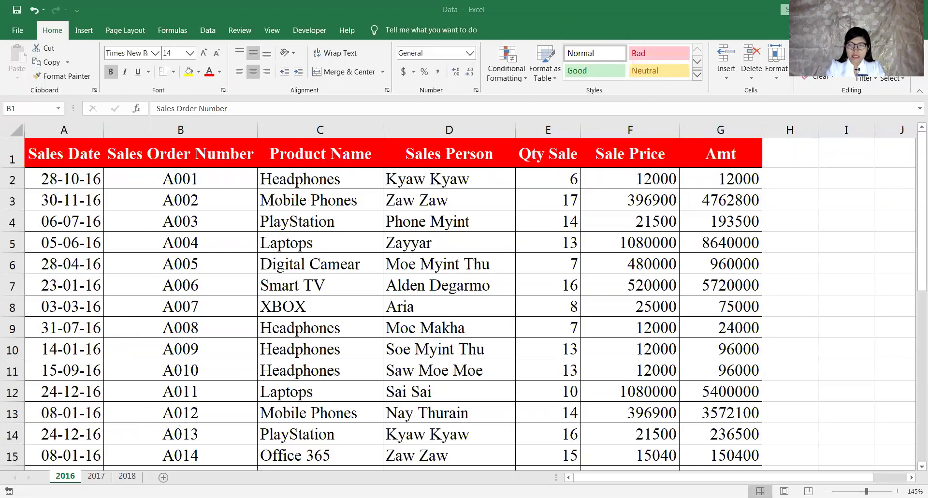
ctrl+scroll(291, 343, up, 3)
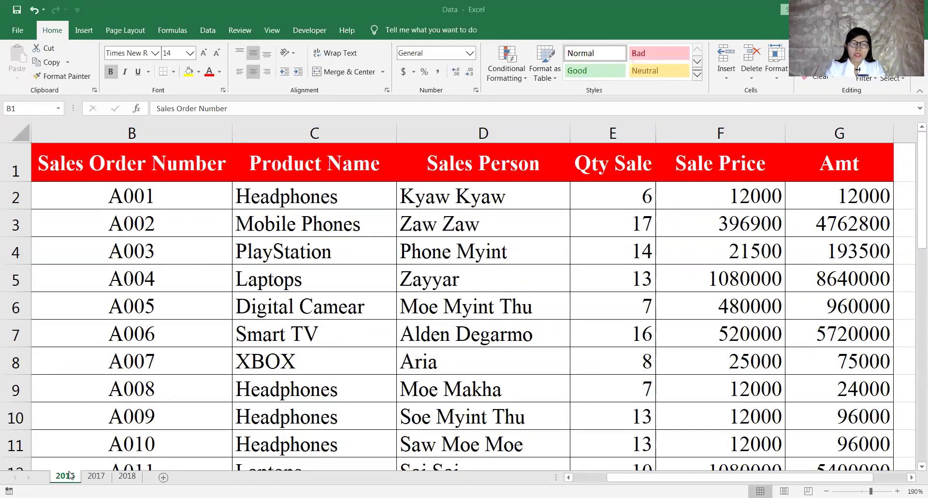
click(183, 203)
click(178, 168)
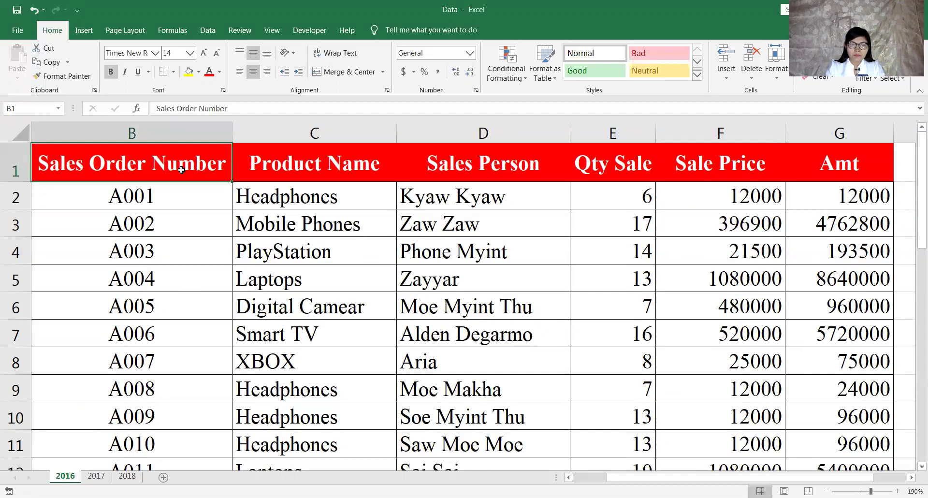
key(Right)
click(178, 169)
key(Right)
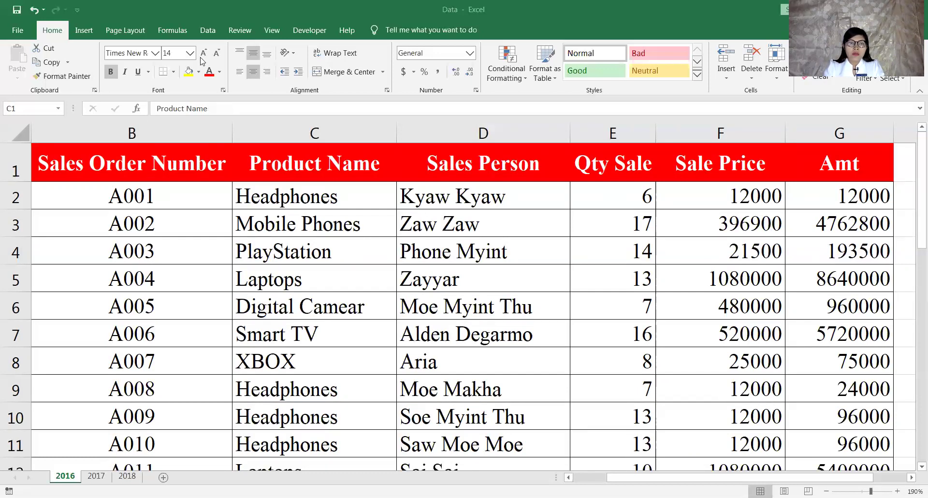
Convert the 2016 data range A1:G31 into a table with headers.
click(85, 32)
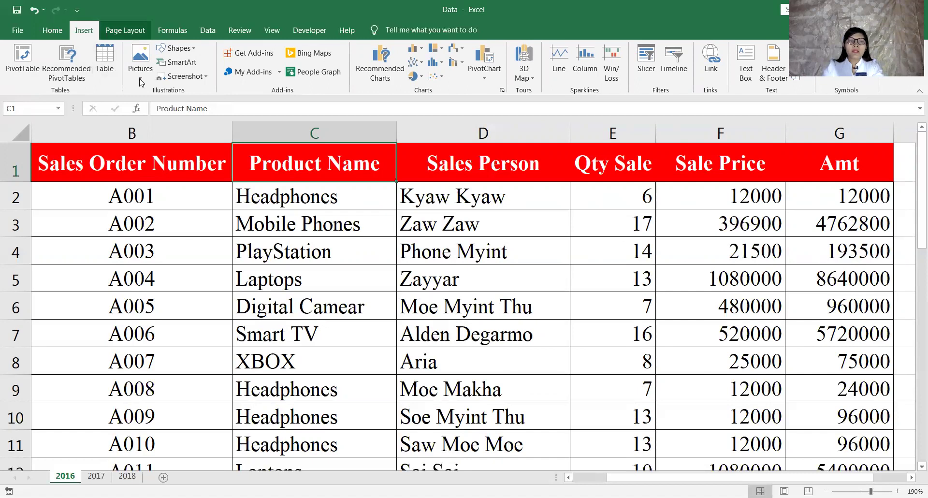
click(137, 171)
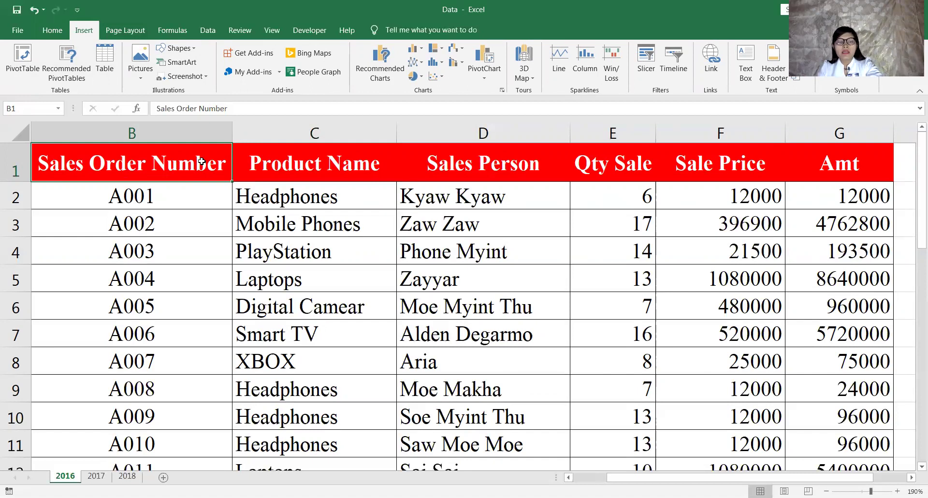
key(ctrl+t)
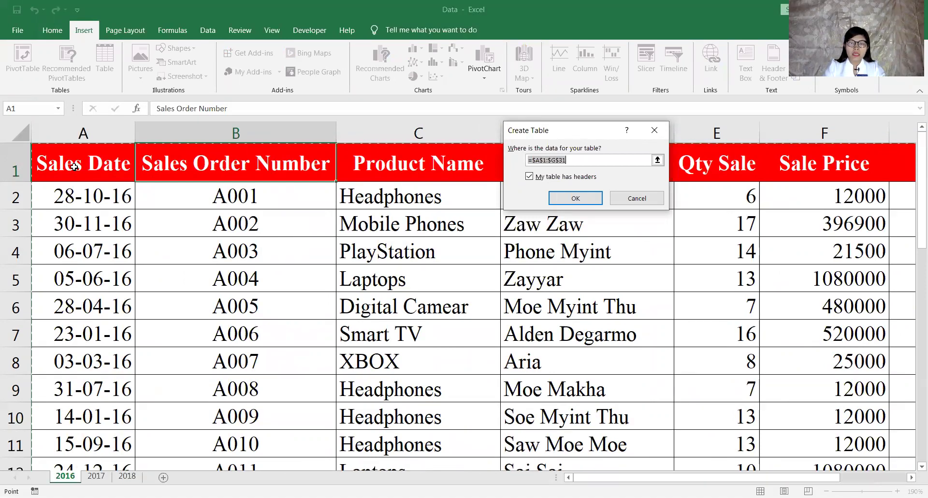
drag(74, 167, 691, 419)
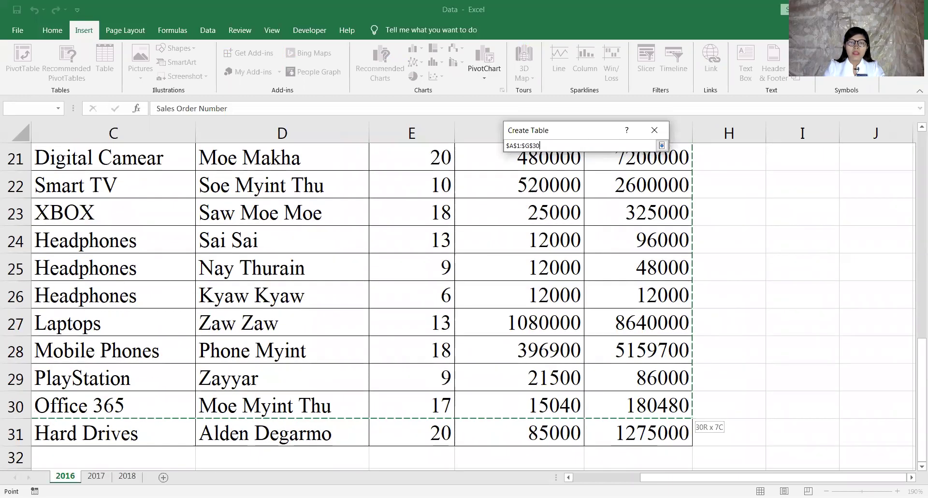
drag(691, 418, 687, 433)
key(Return)
click(246, 241)
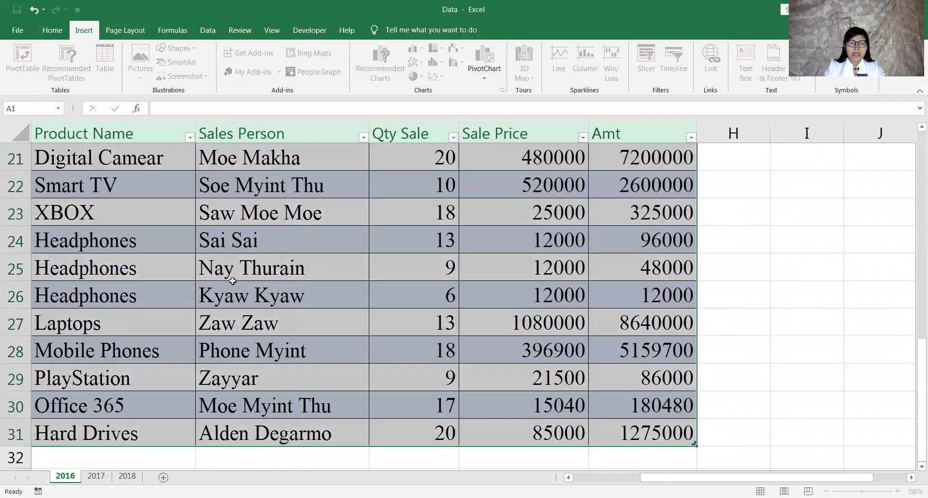
scroll(232, 280, up, 5)
scroll(232, 280, up, 2)
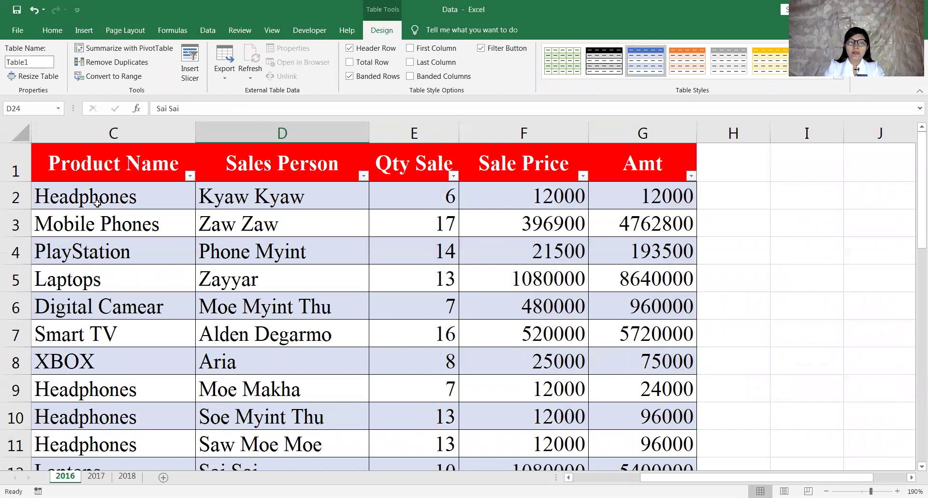
Turn the 2017 and 2018 sheets' sales data into tables.
click(103, 476)
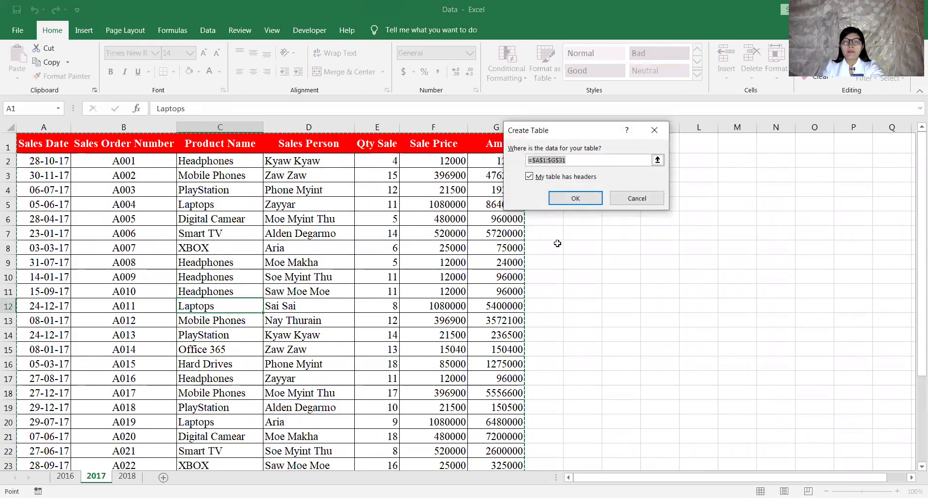
click(583, 198)
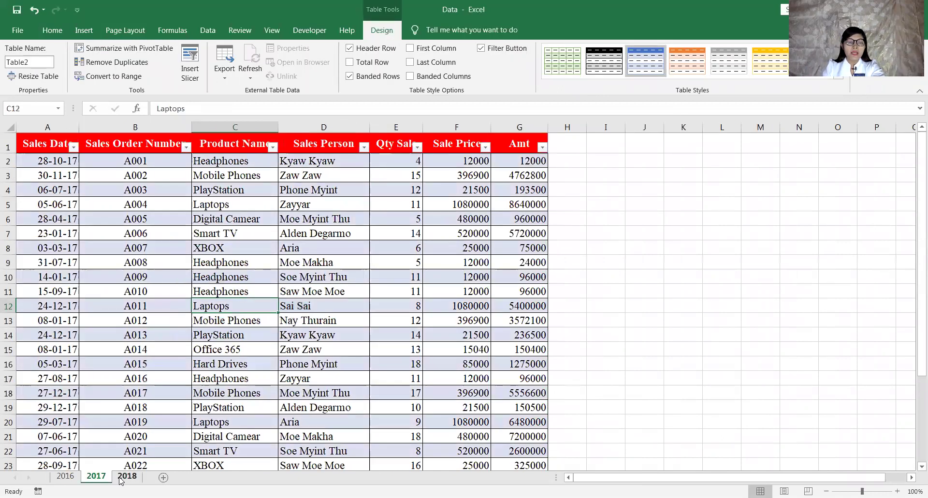
click(127, 476)
key(ctrl+t)
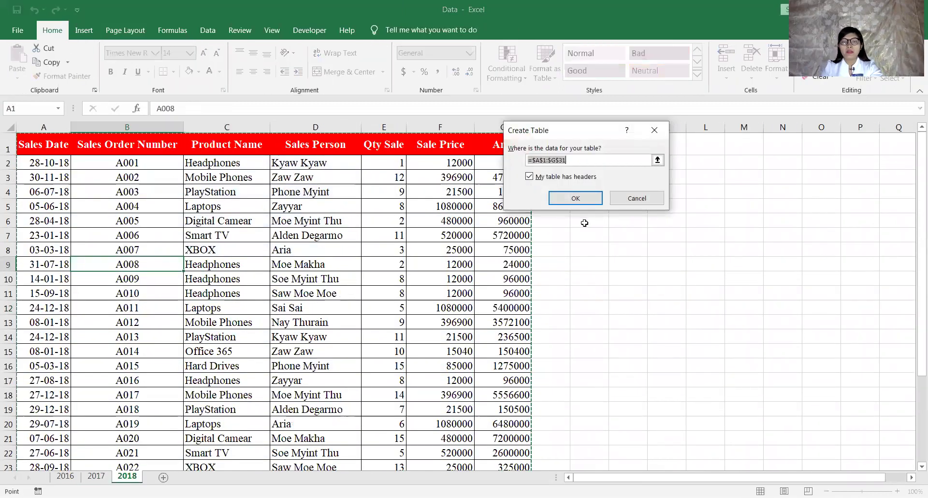
click(584, 198)
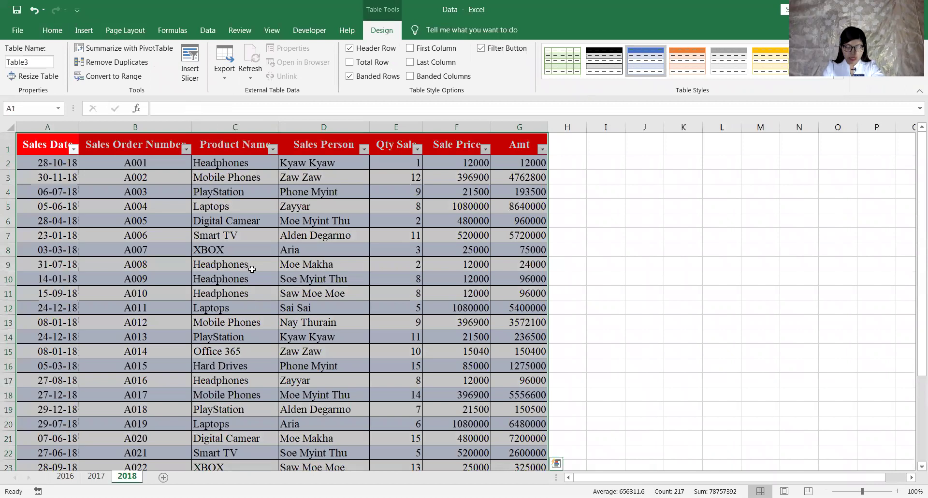
Check the 2016, 2017 and 2018 tables and finish on the 2016 sheet.
click(67, 477)
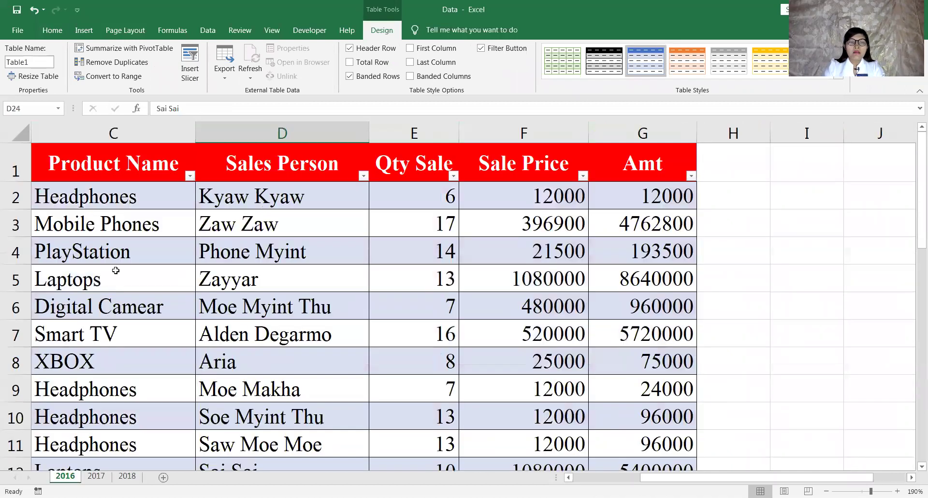
click(118, 271)
click(95, 476)
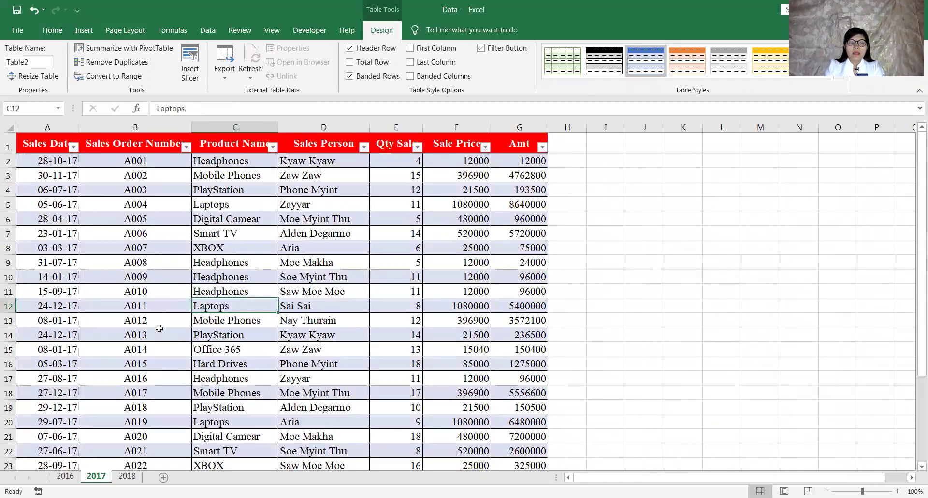
click(127, 476)
click(124, 281)
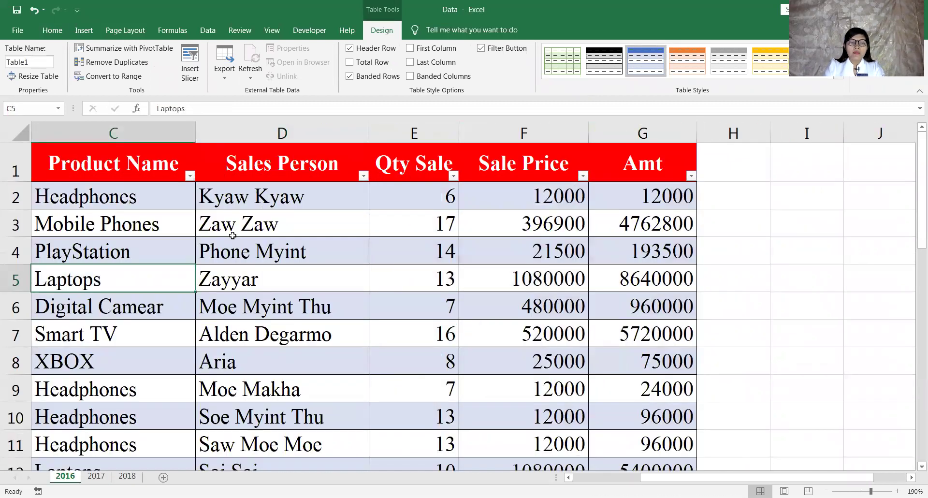
click(65, 476)
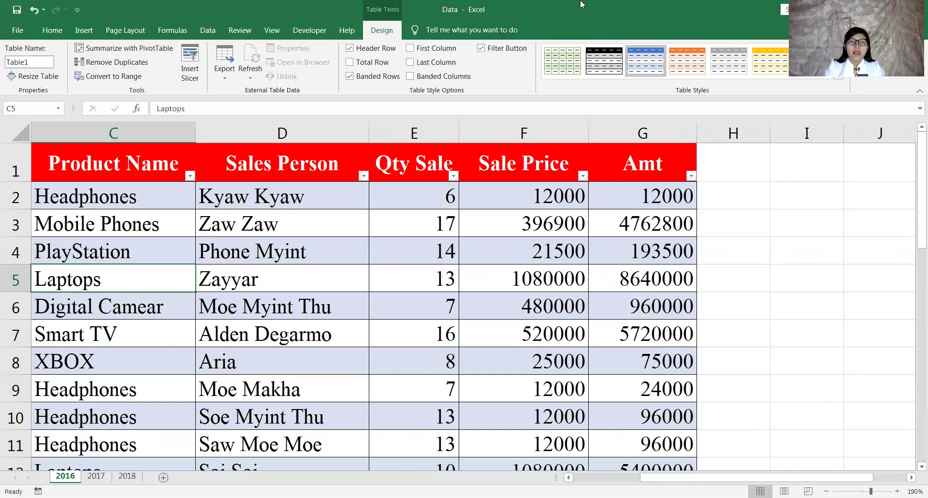
key(Up)
key(Right)
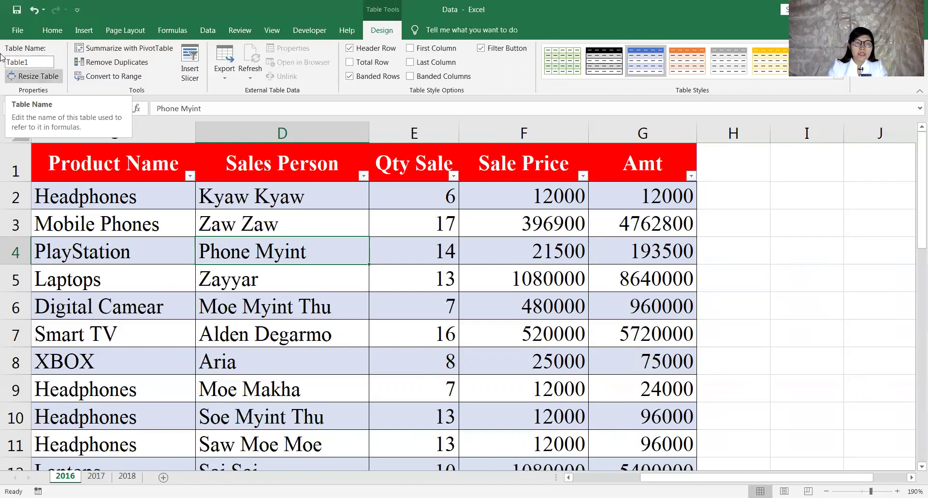
Try naming the 2016 table with a space-containing name beginning 'Sale Table', triggering the syntax warning.
click(40, 59)
text(S)
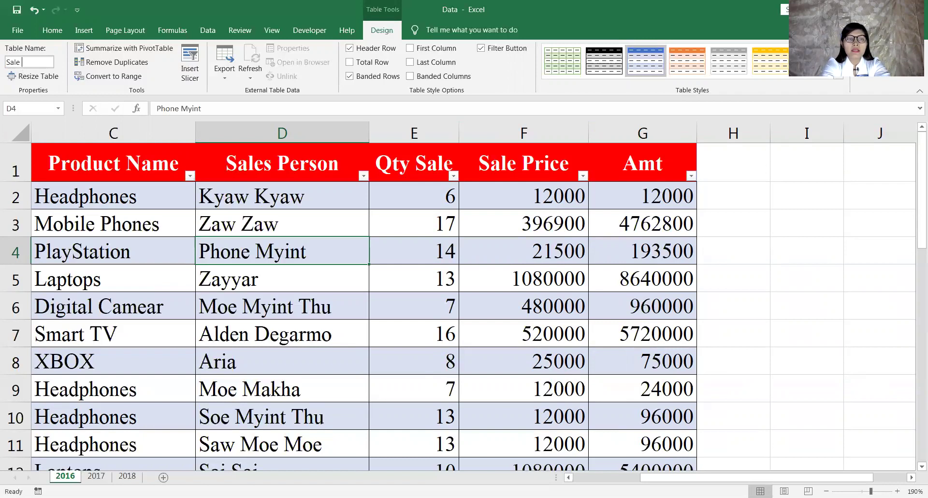
text(b)
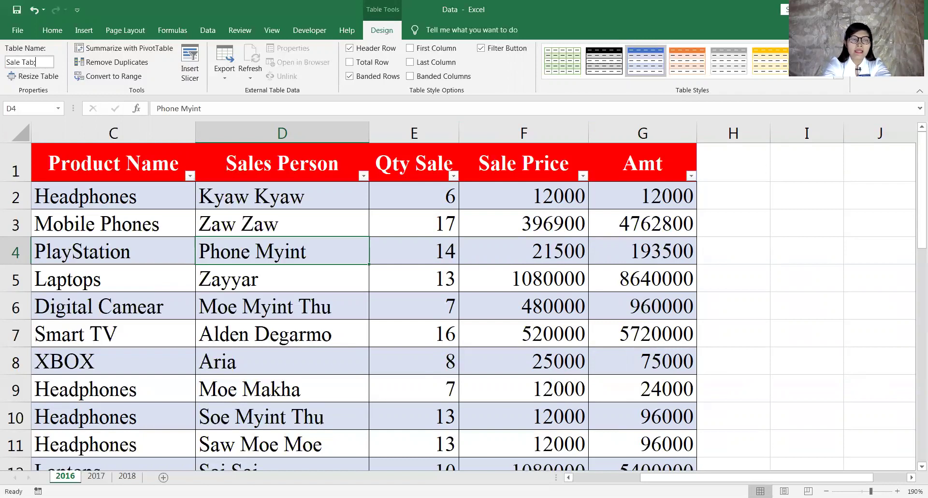
text(le)
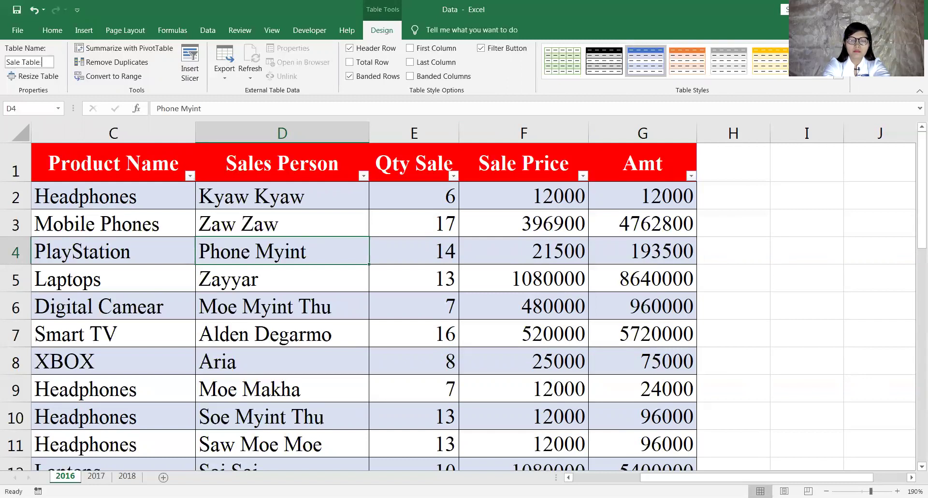
text(le01)
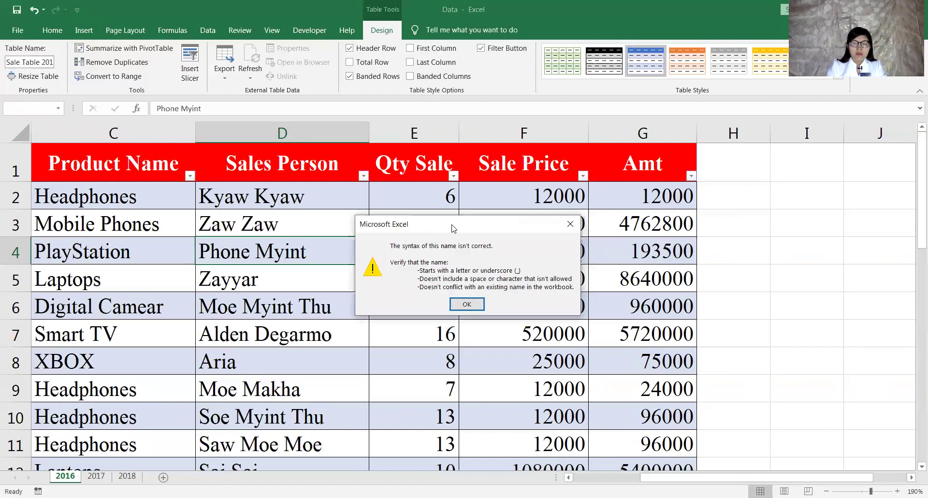
drag(444, 226, 240, 99)
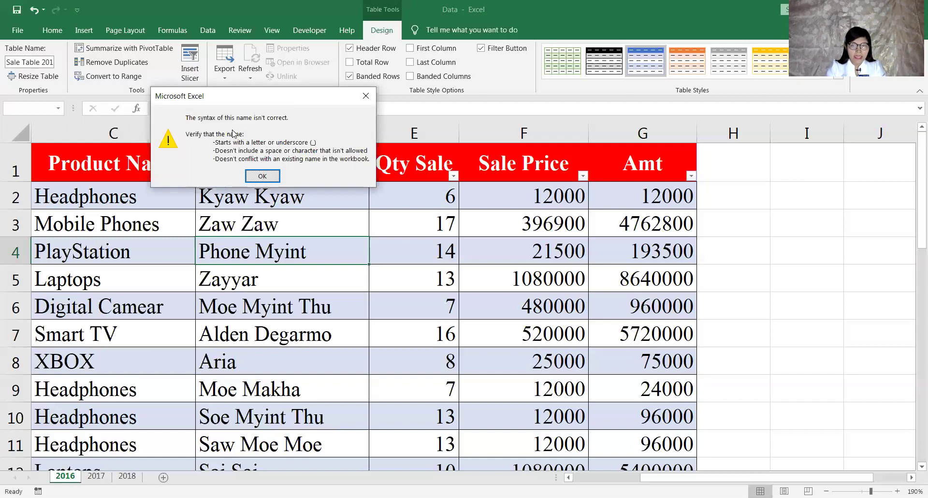
Try renaming the 2016 table to 2017, which Excel rejects as invalid.
click(366, 96)
click(40, 63)
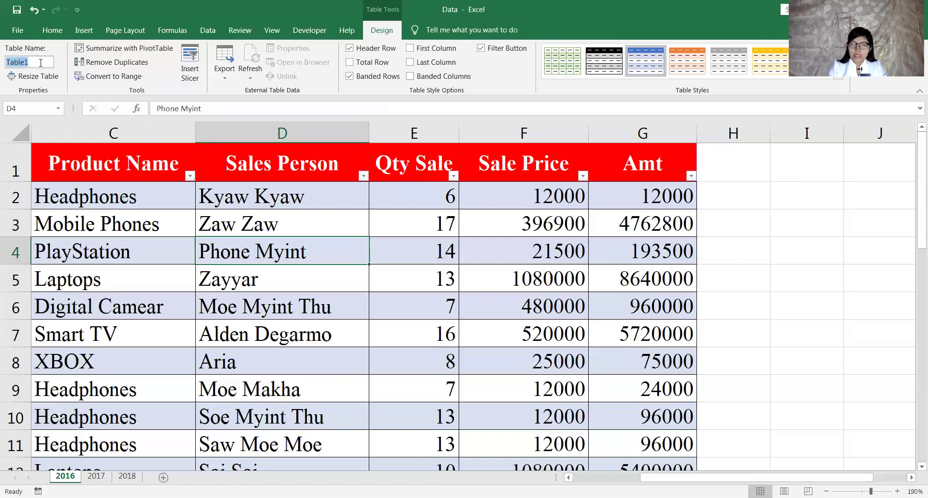
text(2017)
key(Return)
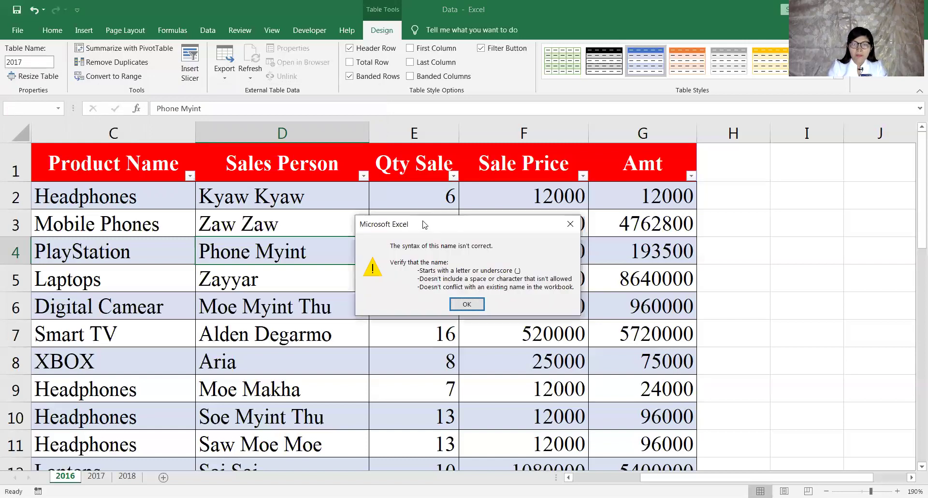
drag(423, 224, 232, 116)
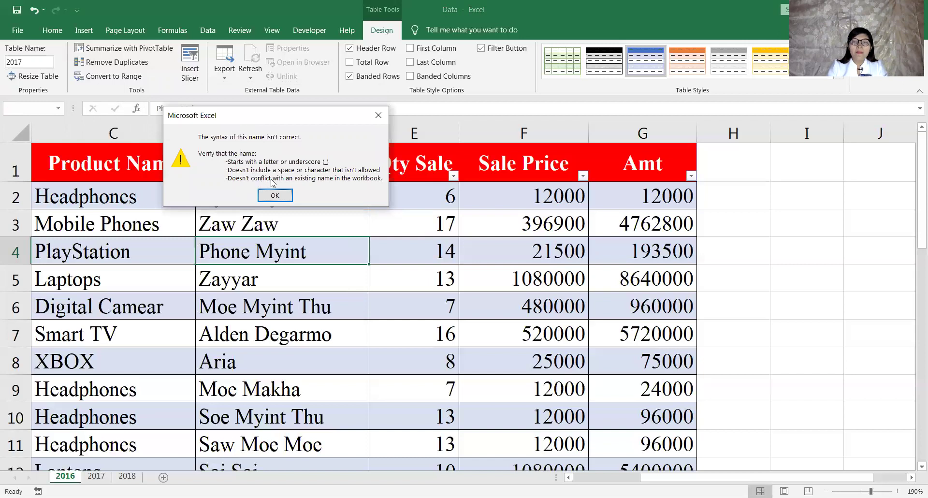
Try renaming the 2016 table to Sale-2017, which is rejected again.
click(378, 115)
click(43, 63)
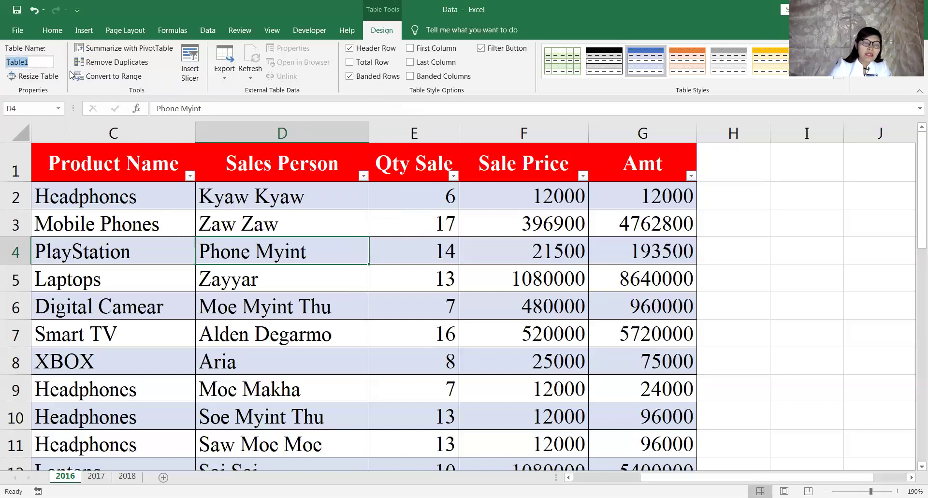
key(BackSpace)
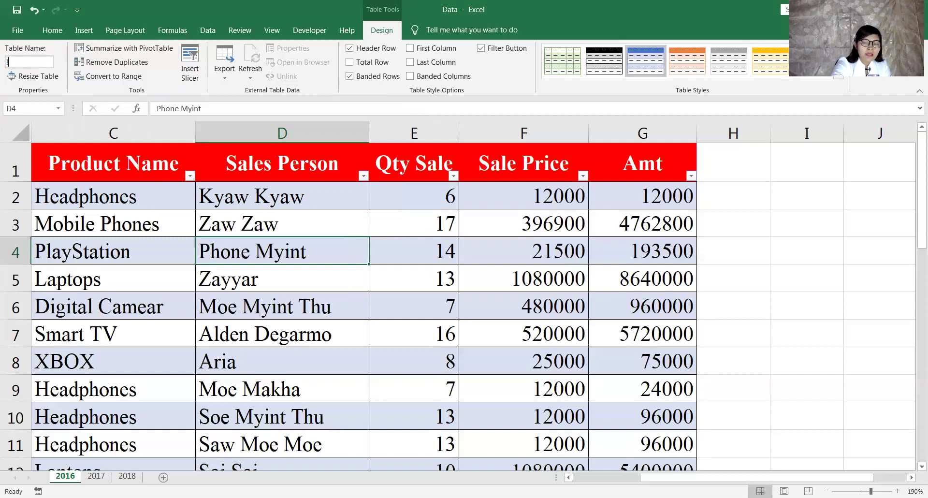
text(#)
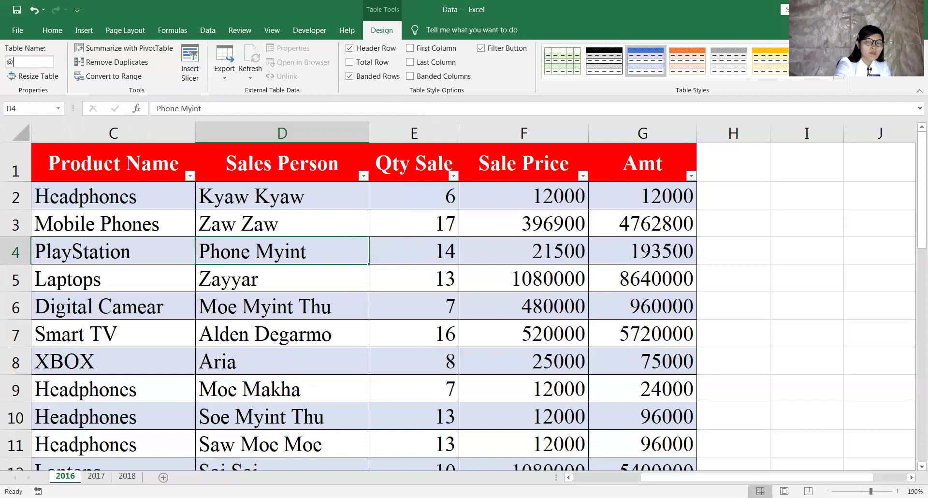
key(BackSpace)
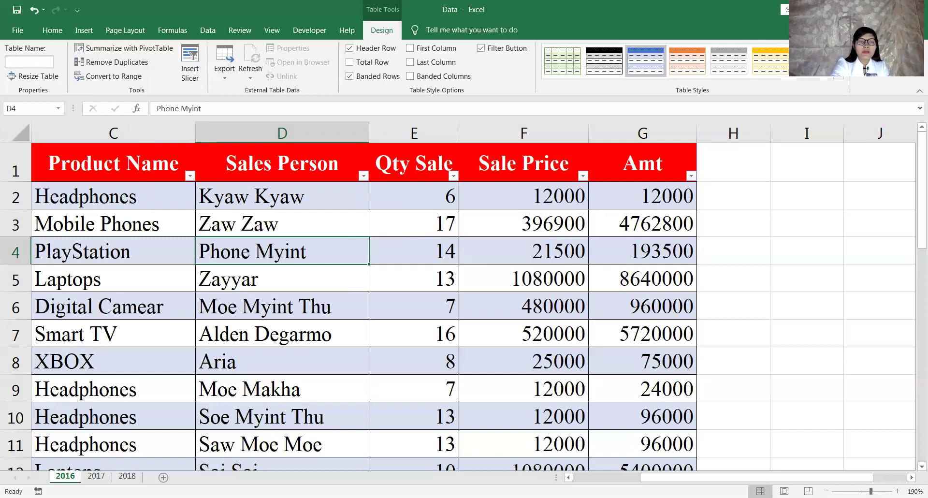
text(Sale-2017)
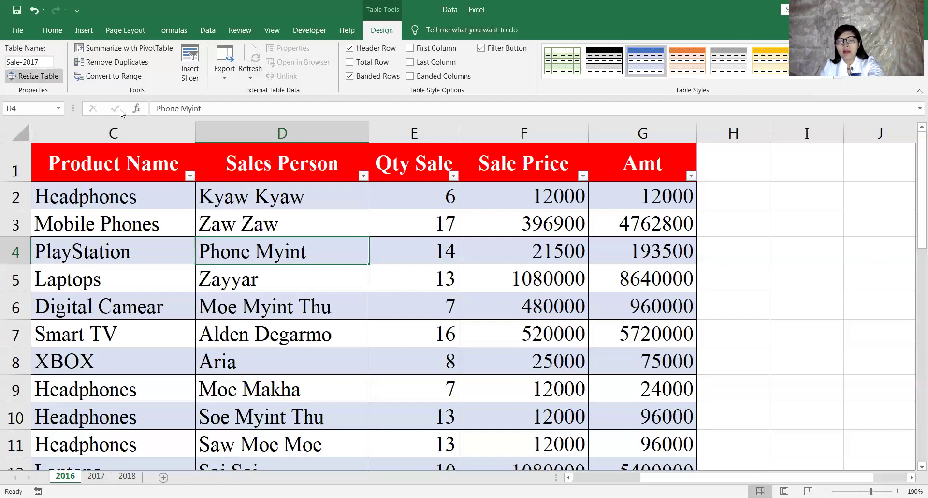
click(466, 264)
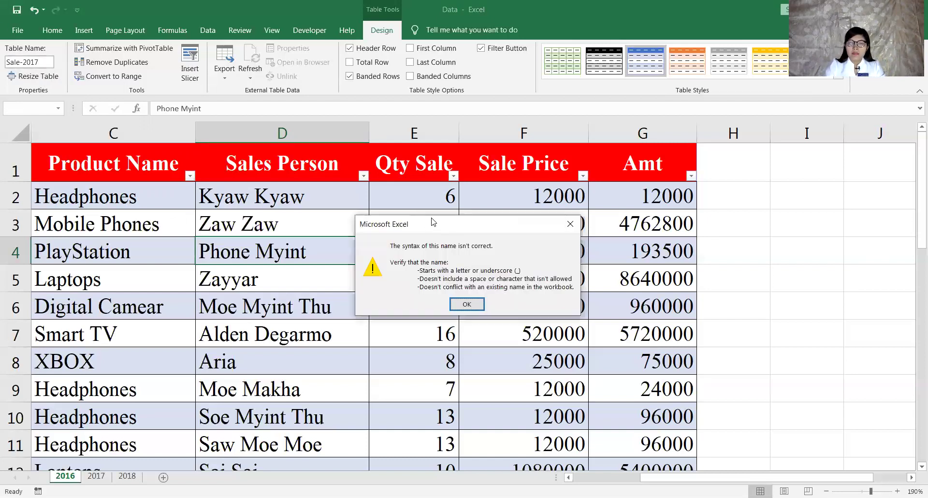
drag(432, 222, 215, 108)
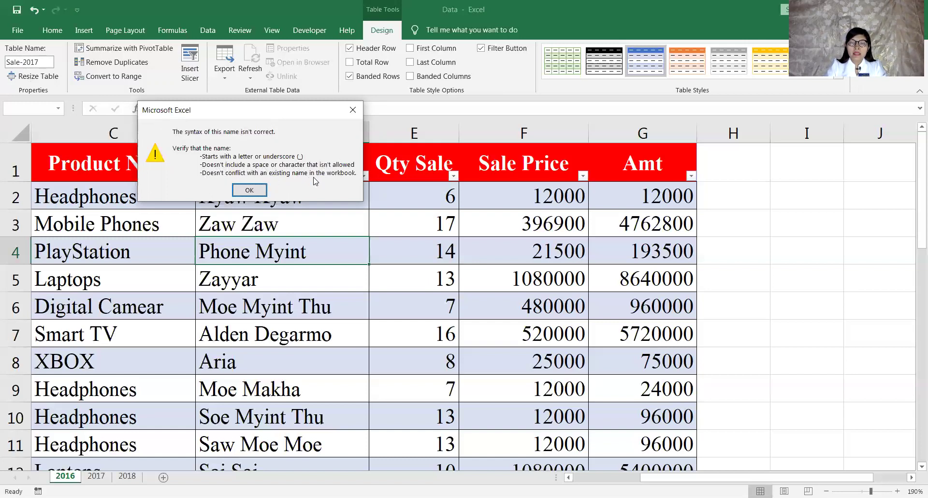
Dismiss the warning and rename the 2016 table from Table1 to _2016.
click(352, 108)
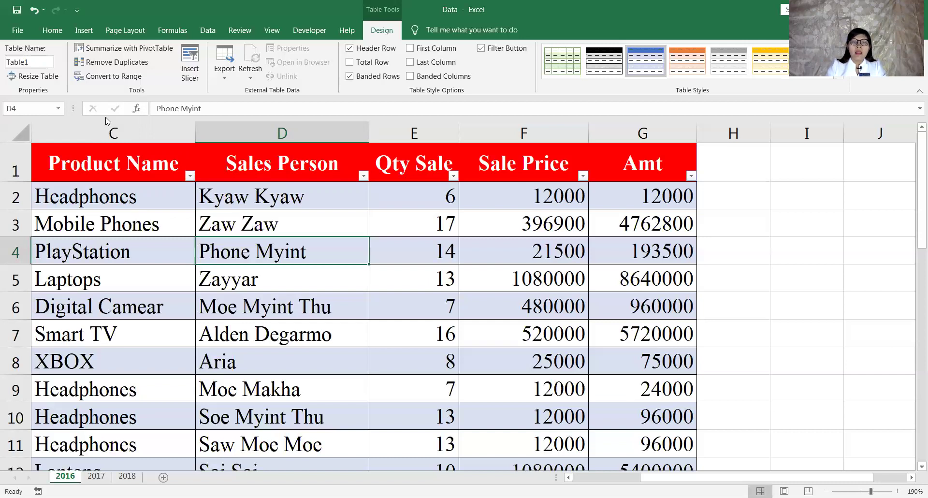
click(36, 62)
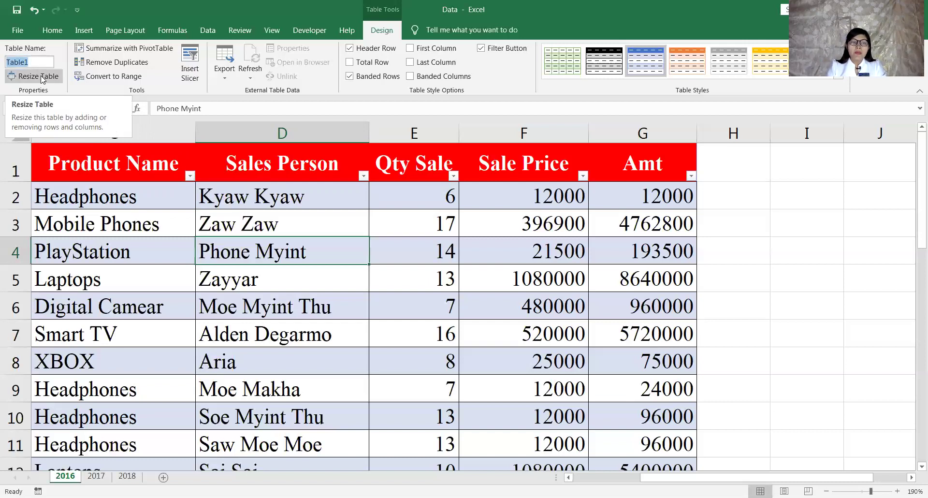
key(BackSpace)
text(2016)
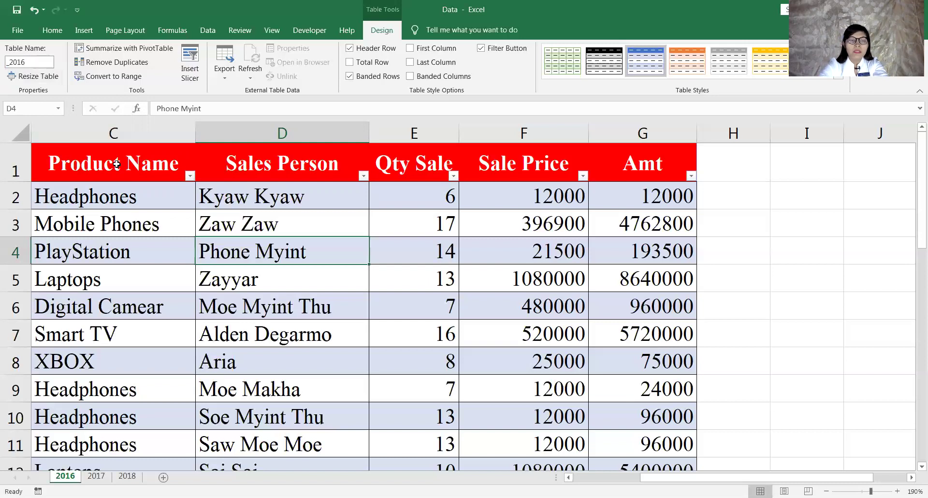
Rename Table2 to _2017 and Table3 to _2018, ending on the 2016 sheet.
click(96, 476)
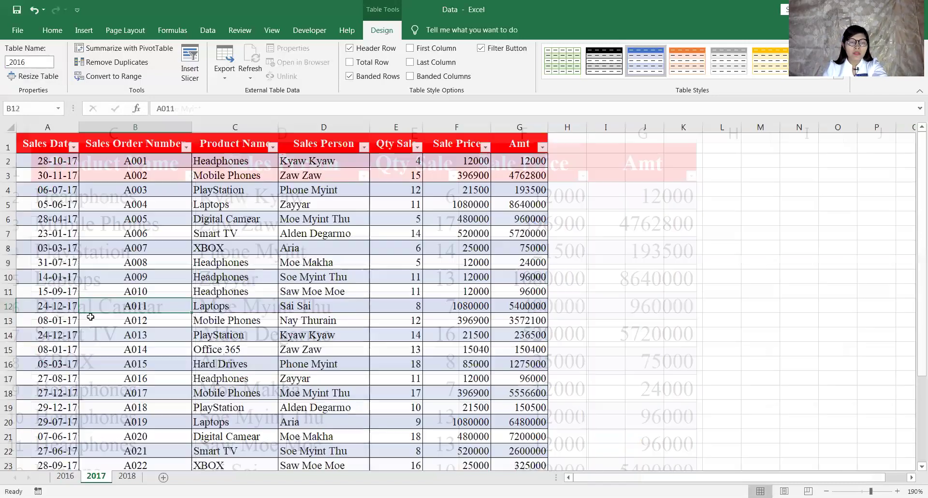
click(27, 62)
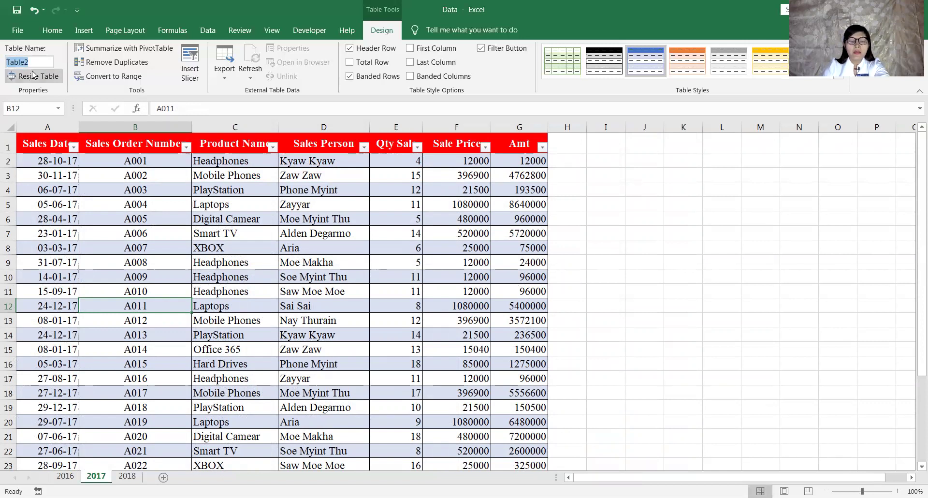
text(_2017)
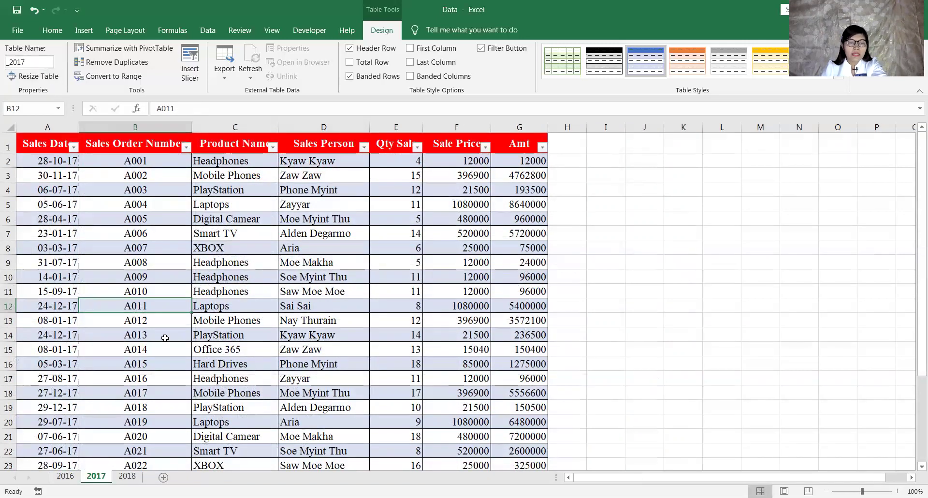
click(129, 475)
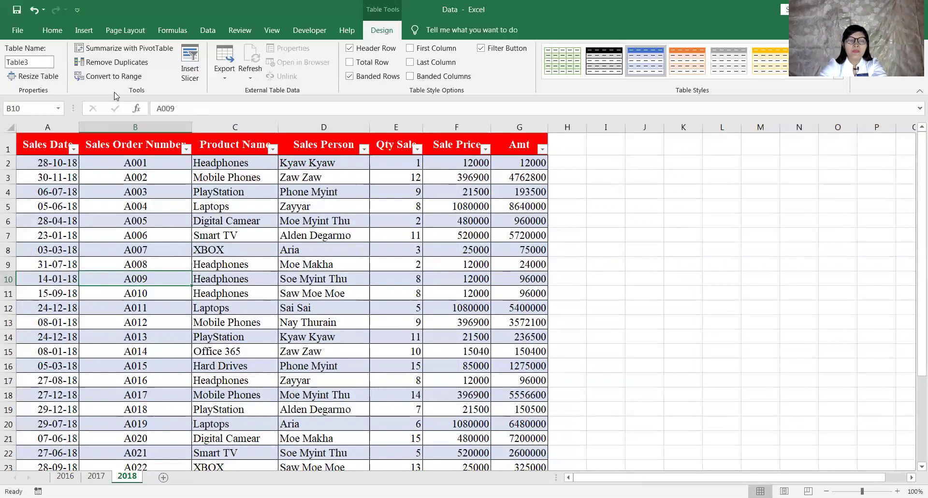
click(41, 63)
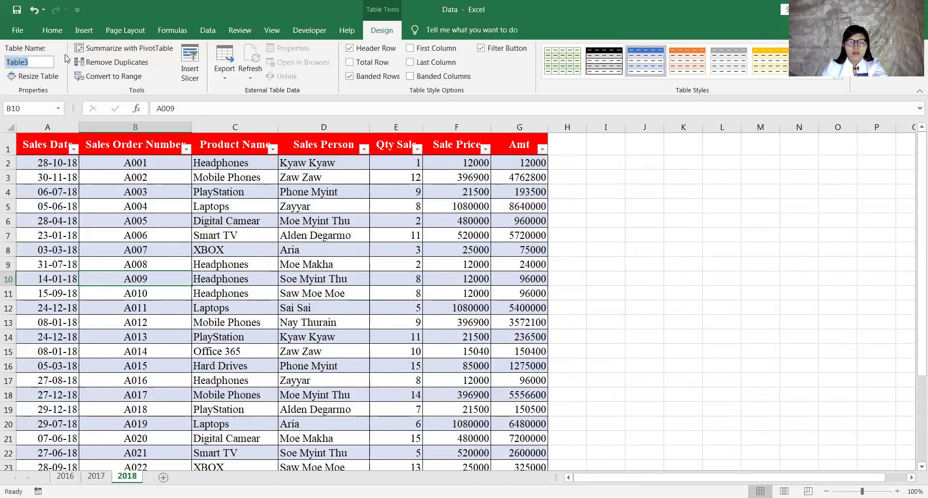
text(_2018)
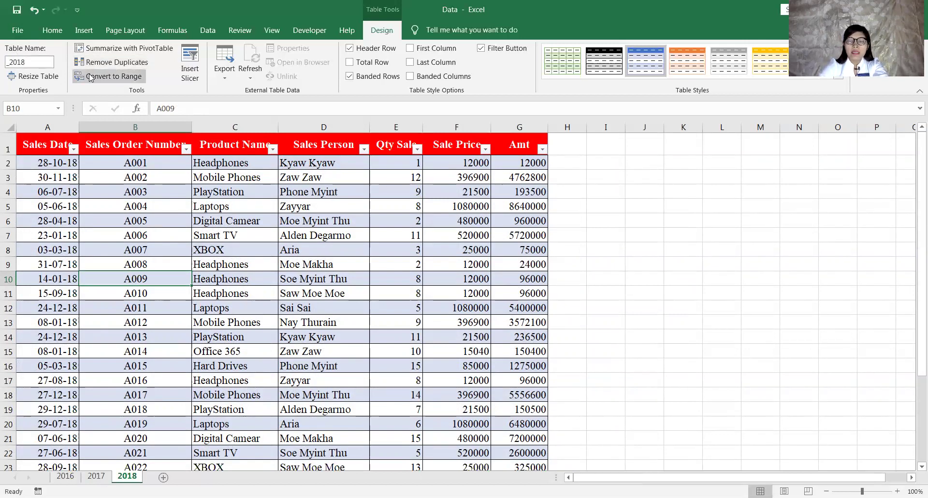
click(65, 476)
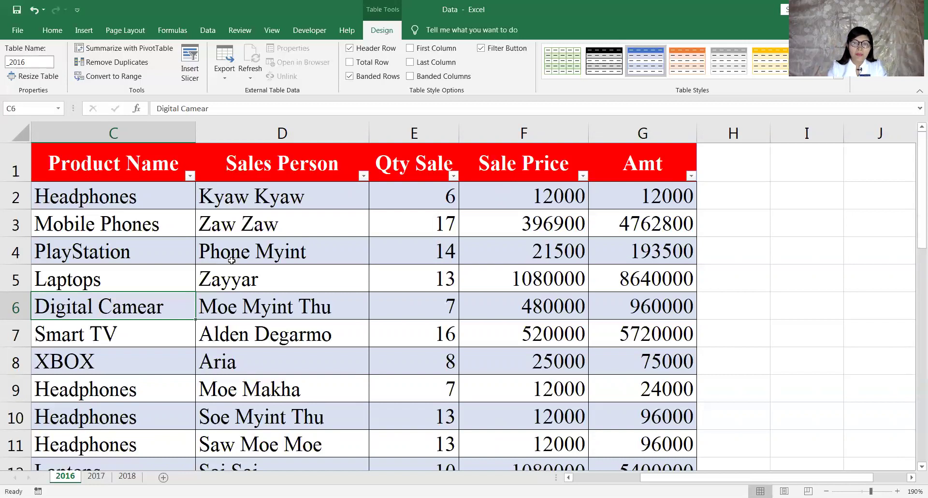
click(281, 271)
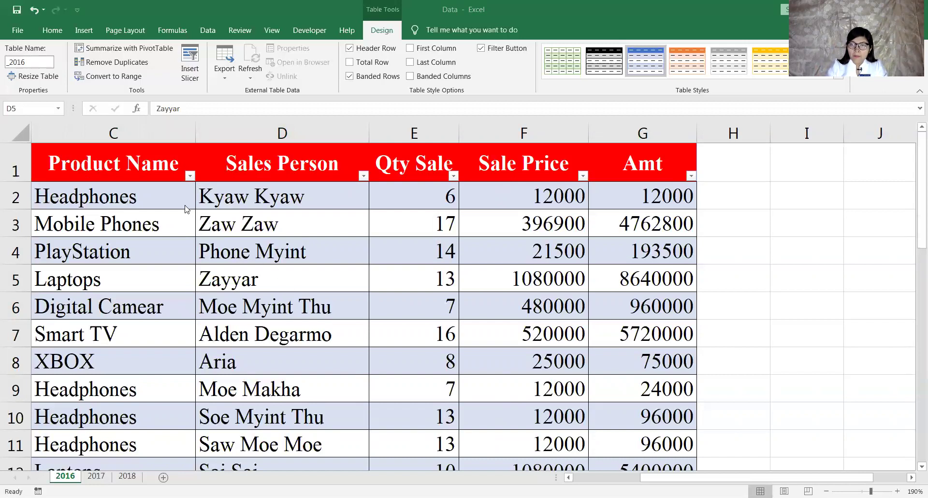
click(239, 178)
click(133, 196)
click(148, 173)
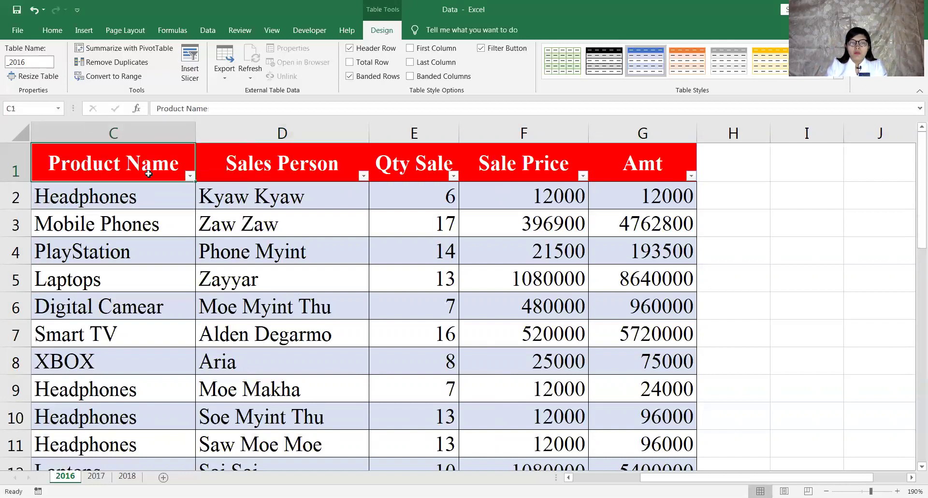
click(168, 194)
key(Up)
click(118, 189)
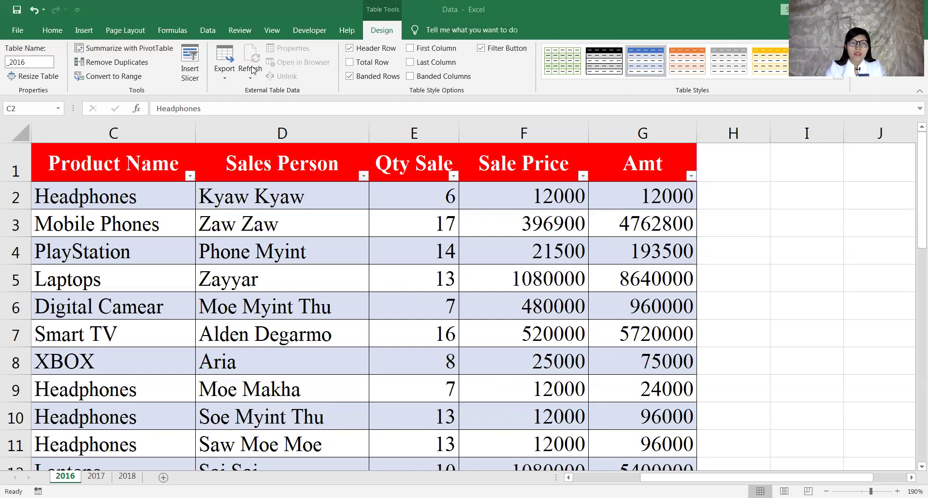
Create a Blank Query via Data > Get Data > From Other Sources.
click(208, 30)
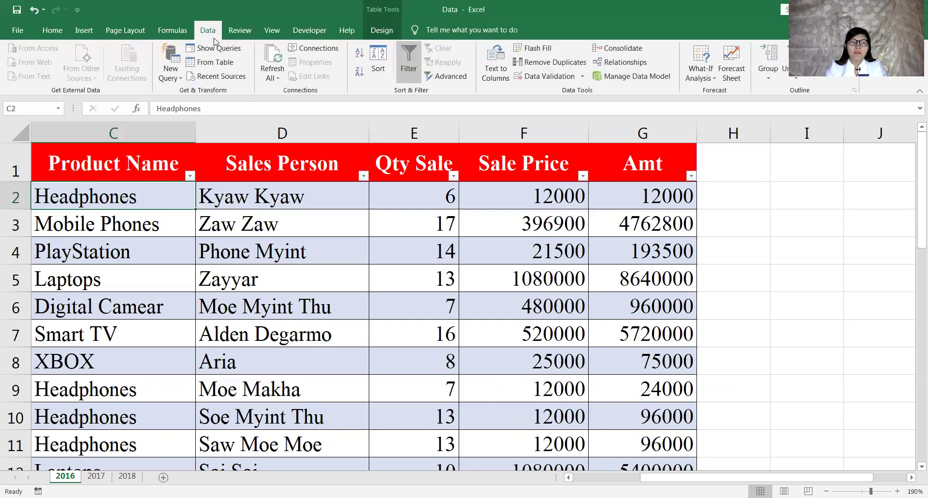
click(175, 76)
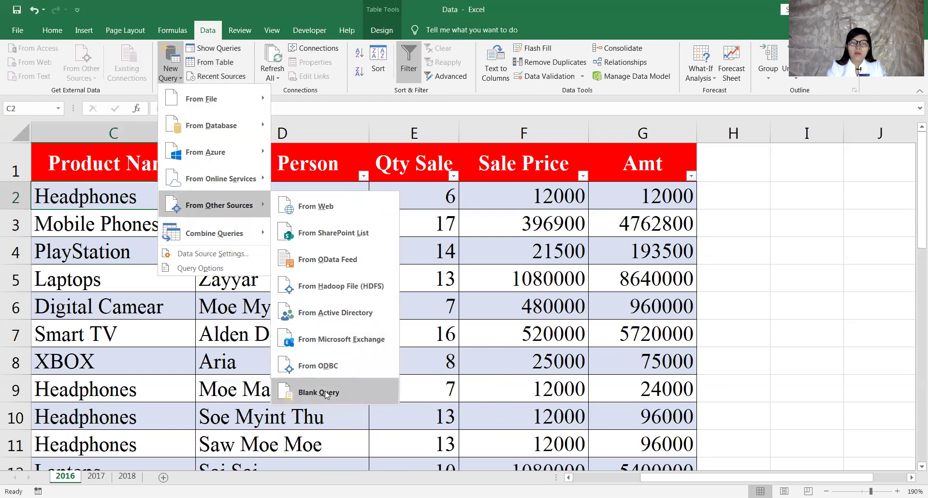
mouse_move(219, 205)
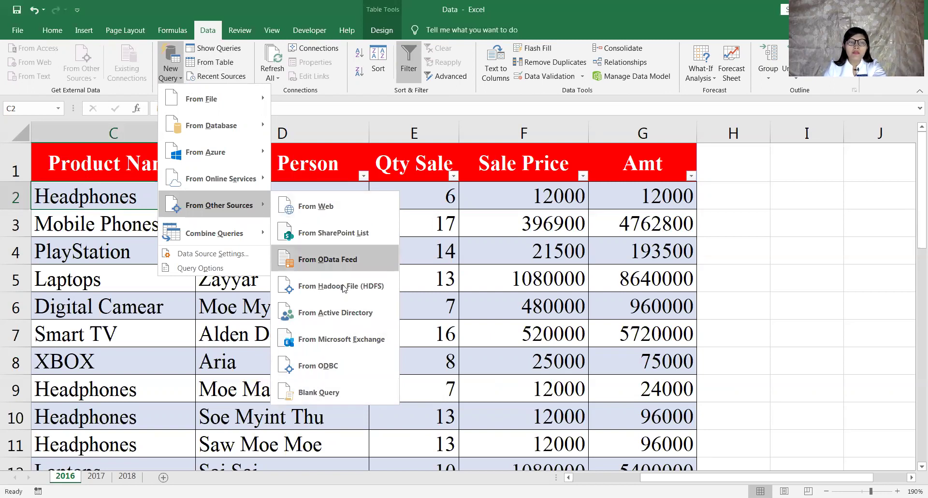
click(318, 393)
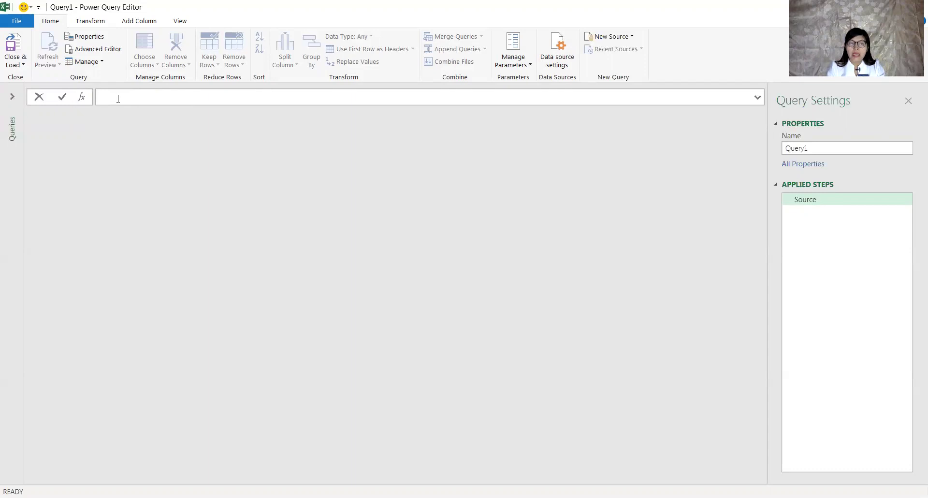
Set the Source formula to =Excel.CurrentWorkbook() to list the _2016, _2017 and _2018 tables.
text(=)
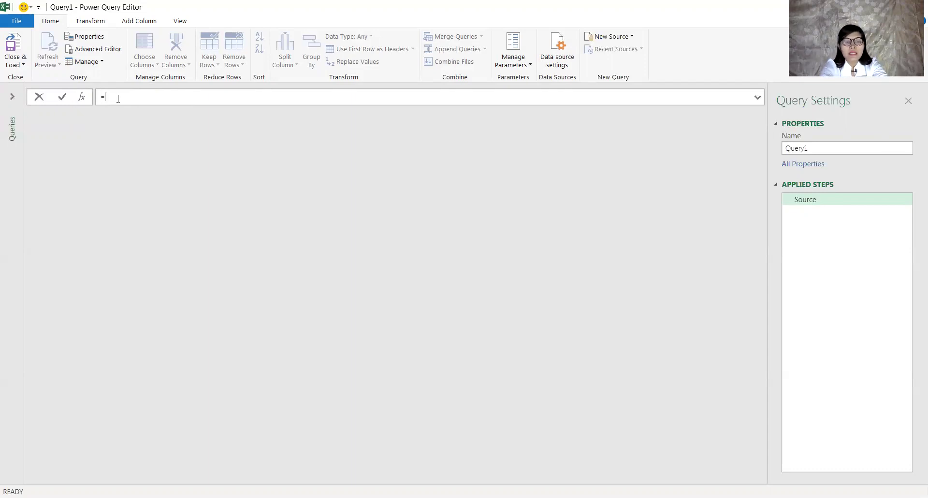
text(Excel)
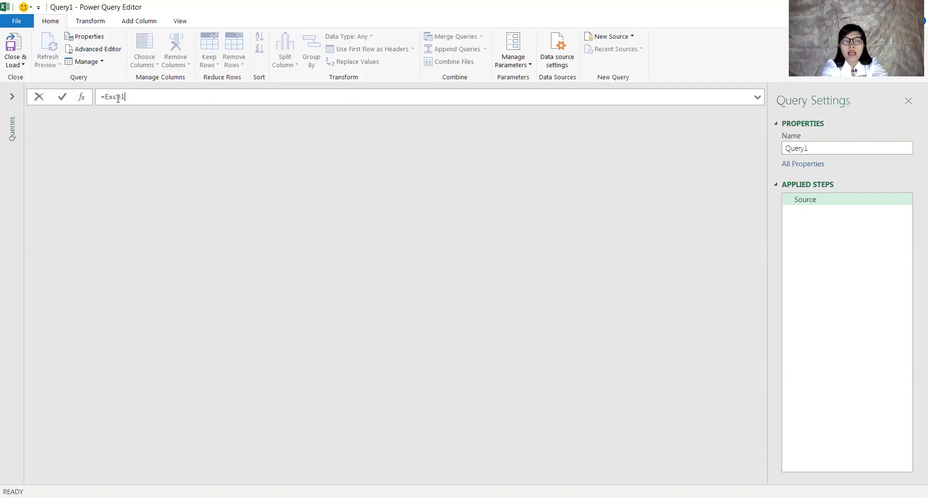
text(.)
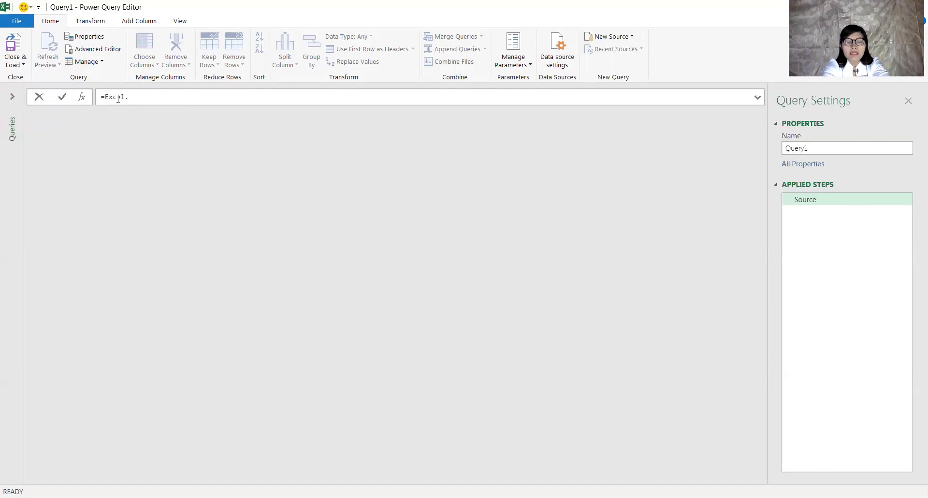
text(Cu)
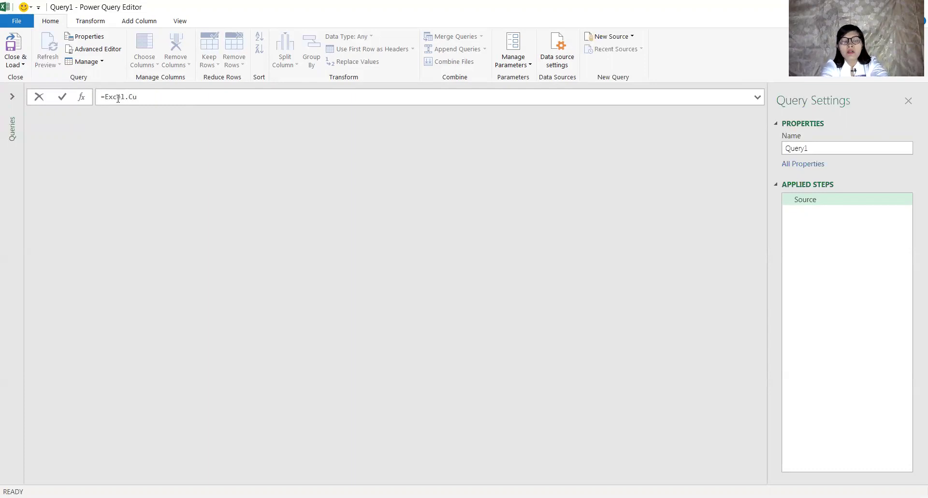
text(rrent)
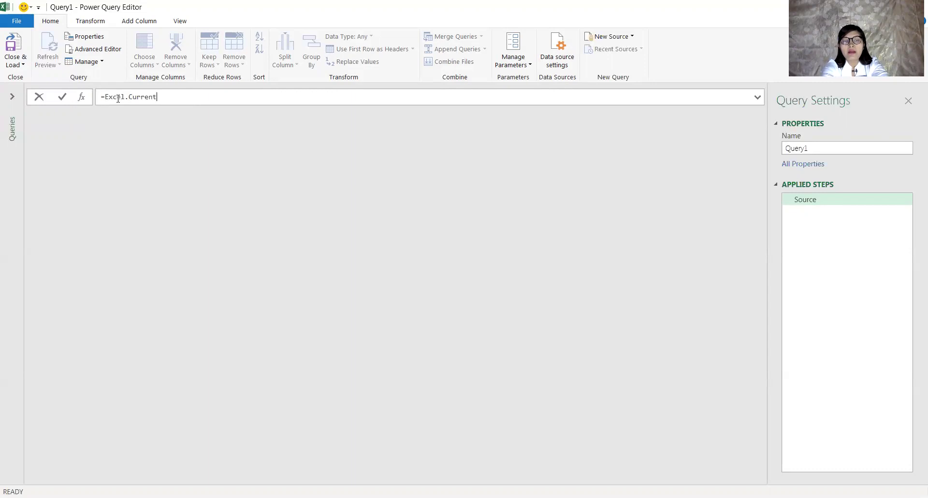
text(Workbook)
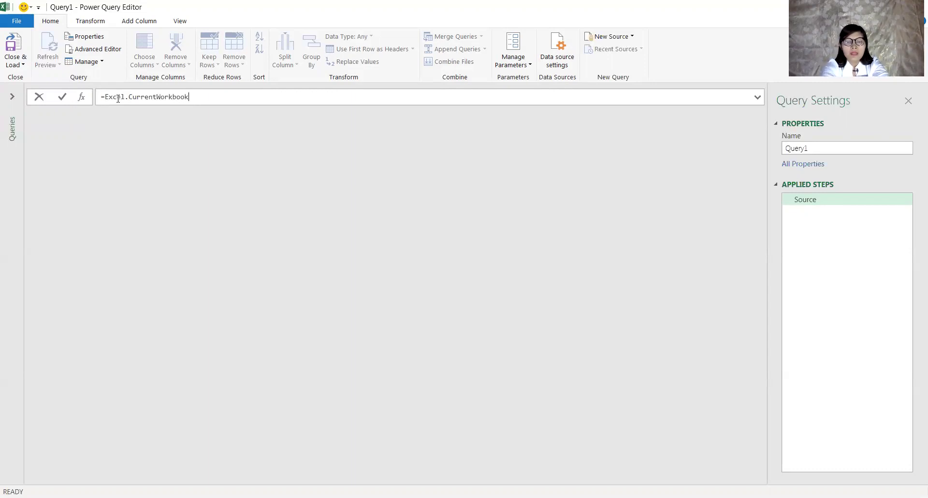
text(())
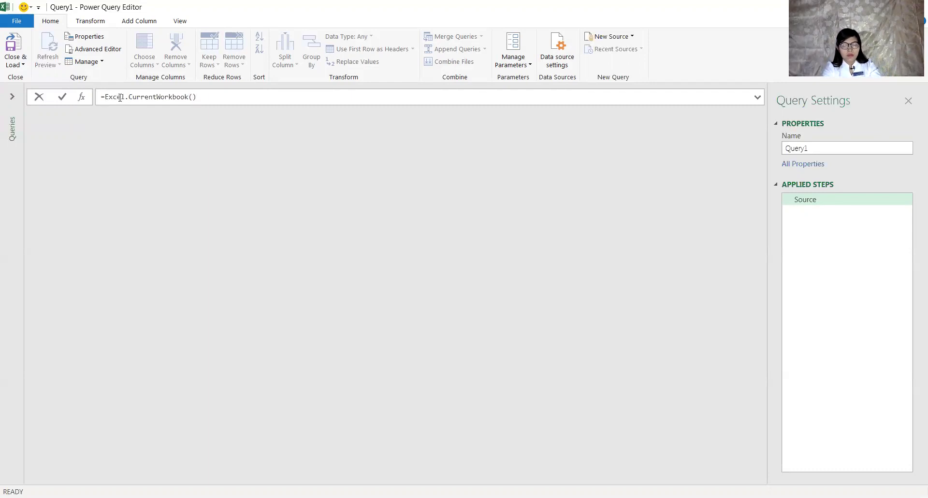
key(Return)
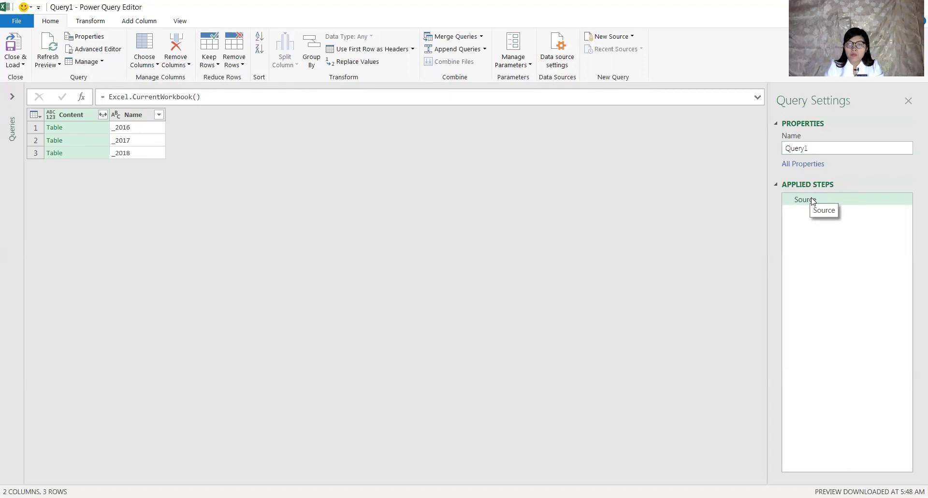
Change the query name in Query Settings from Query1 to Merge Data.
click(817, 148)
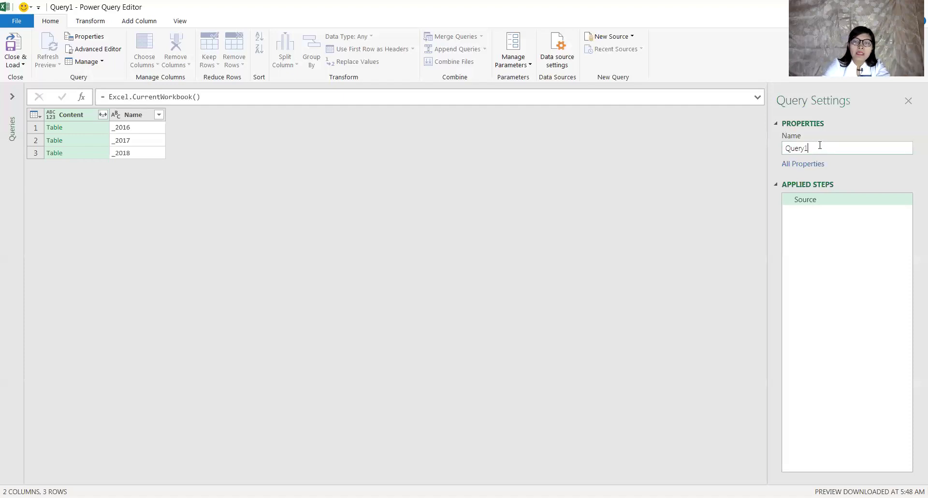
drag(820, 145, 765, 146)
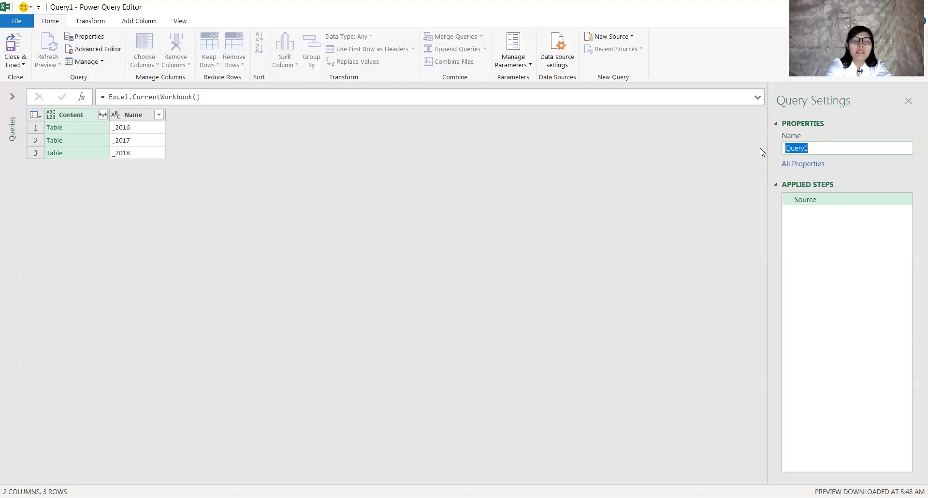
text(Merge Data)
key(Return)
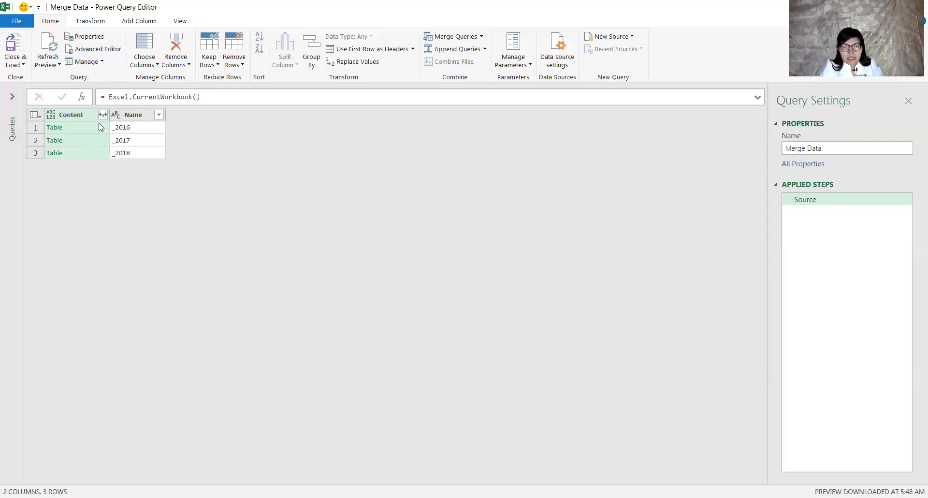
Use Transform > Replace Values to replace '_' with nothing in the Content column.
click(90, 23)
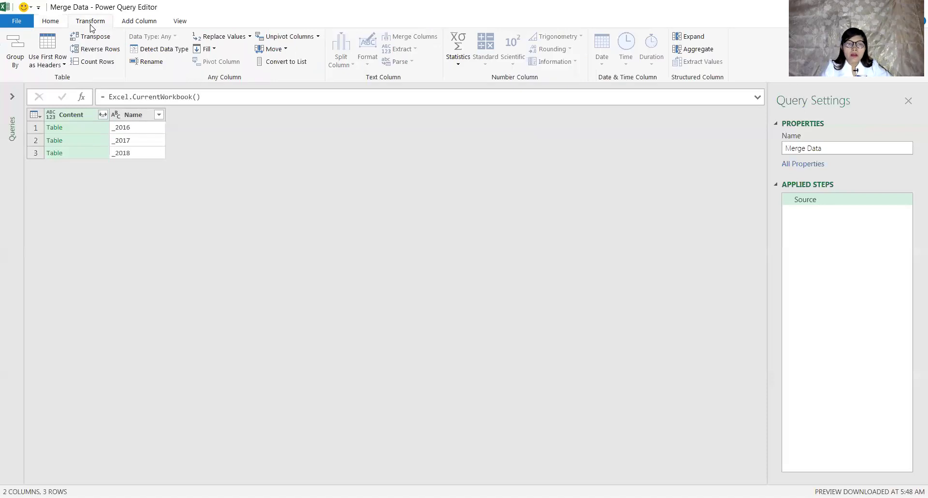
click(223, 37)
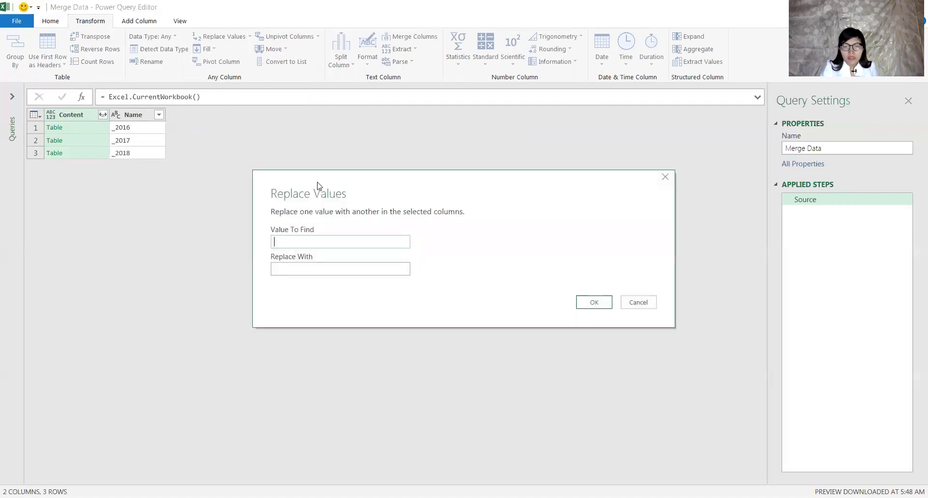
drag(317, 182, 257, 15)
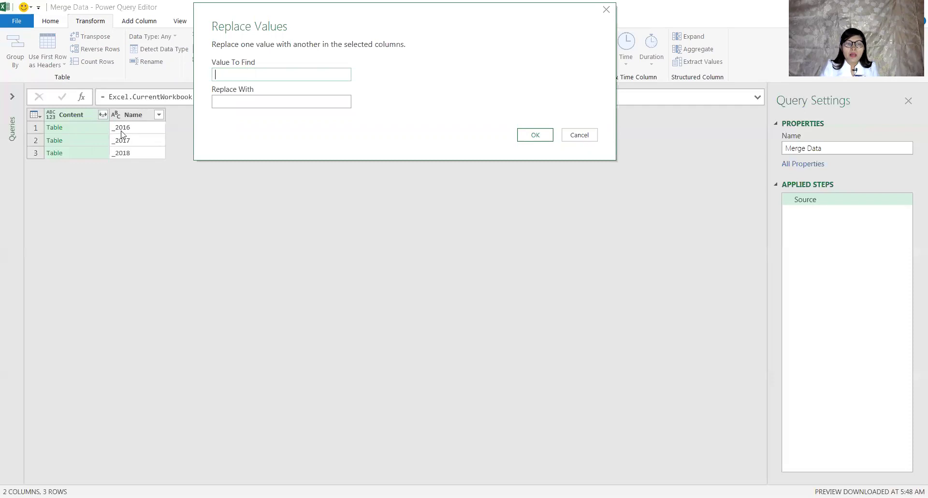
click(233, 75)
text(_)
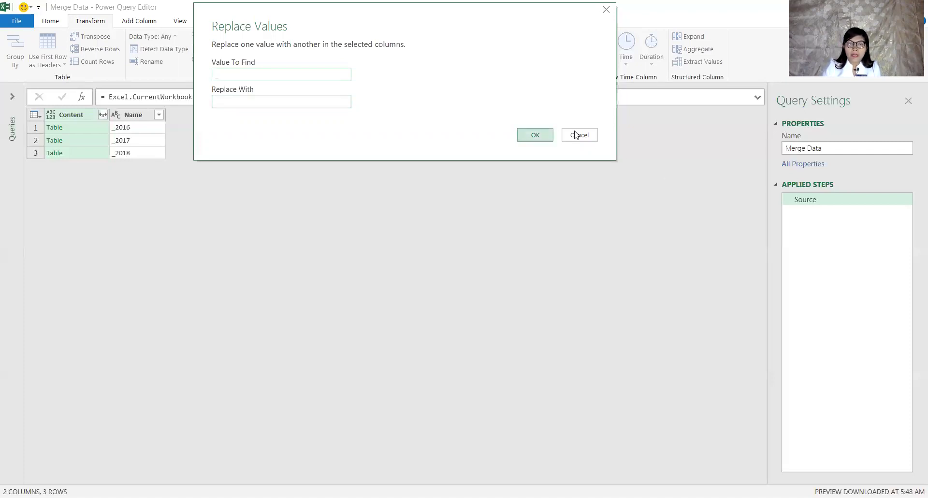
key(Return)
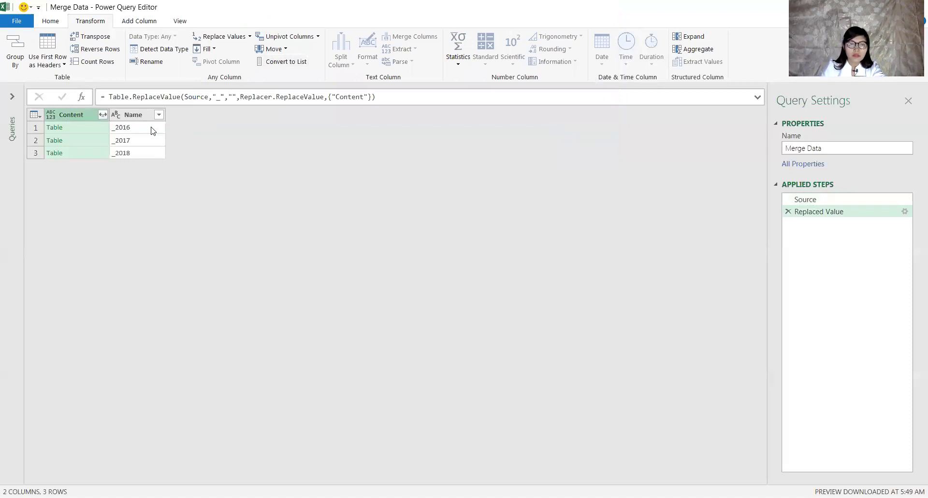
Replace '_' with nothing in the Name column, turning _2016 into 2016, and so on.
click(140, 131)
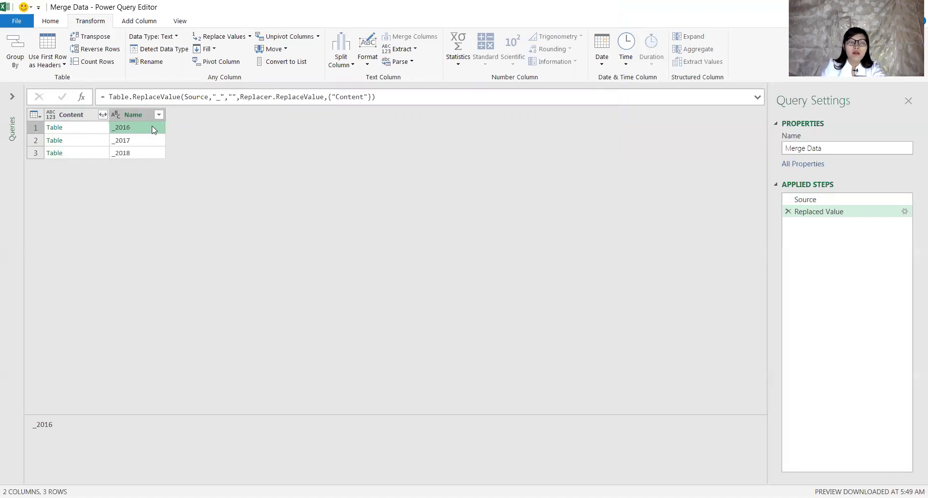
click(140, 114)
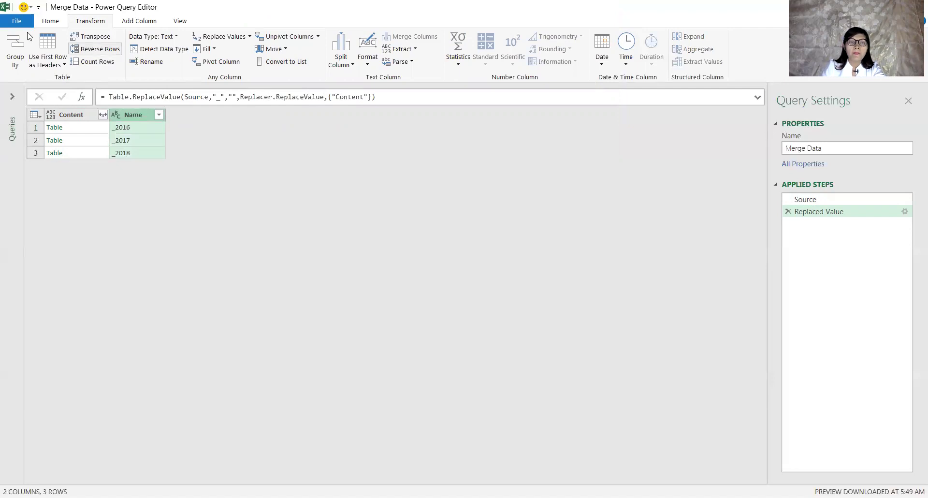
click(212, 38)
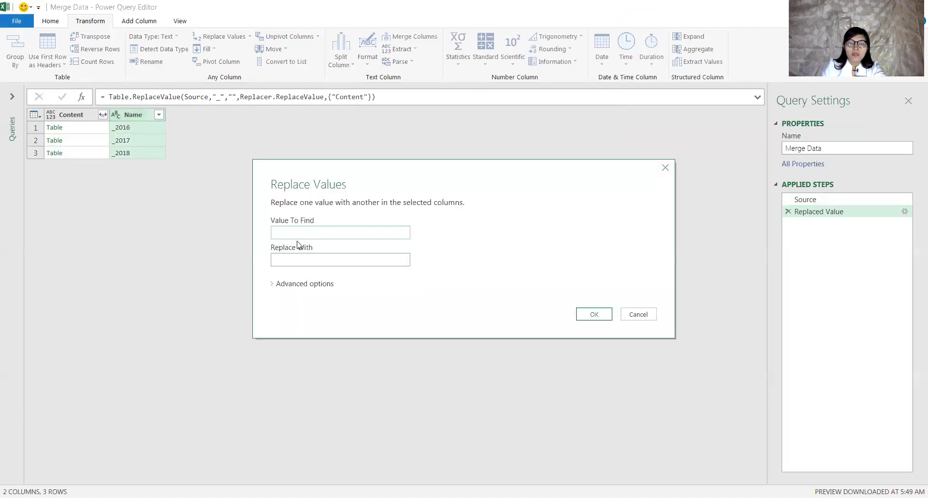
text(_)
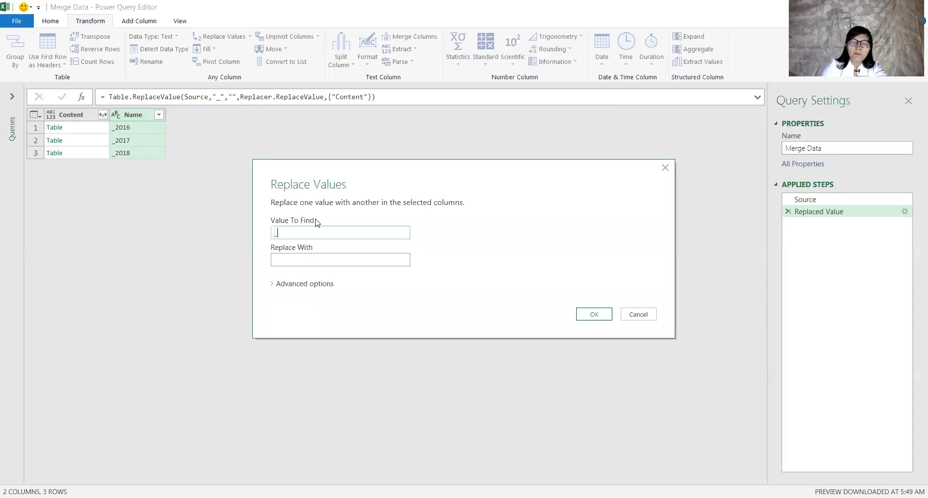
drag(312, 164, 188, 57)
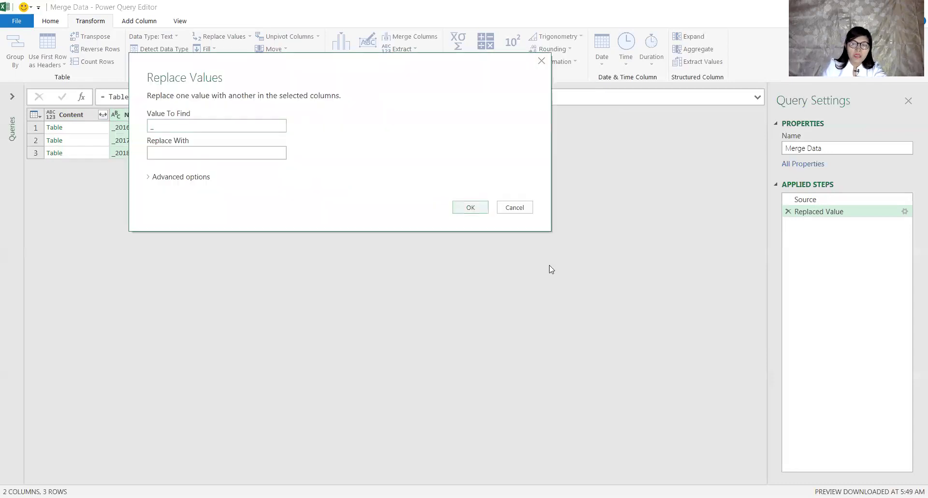
click(472, 208)
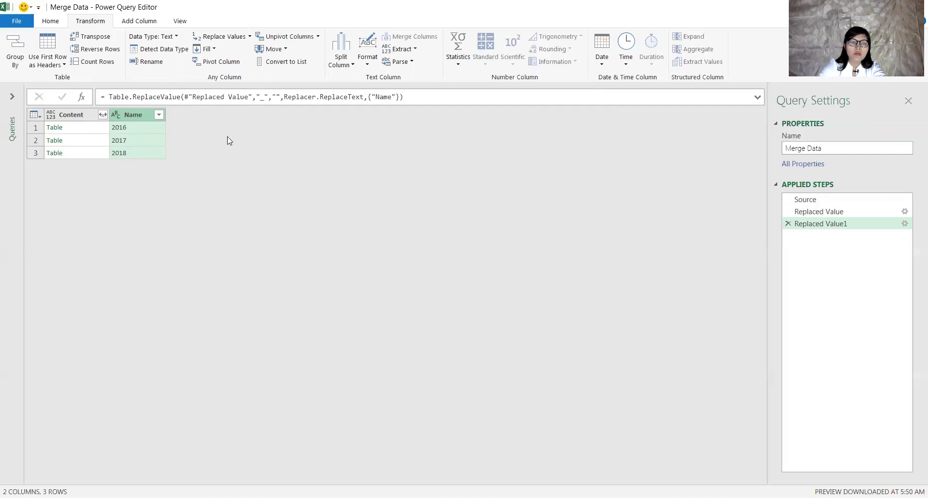
click(78, 128)
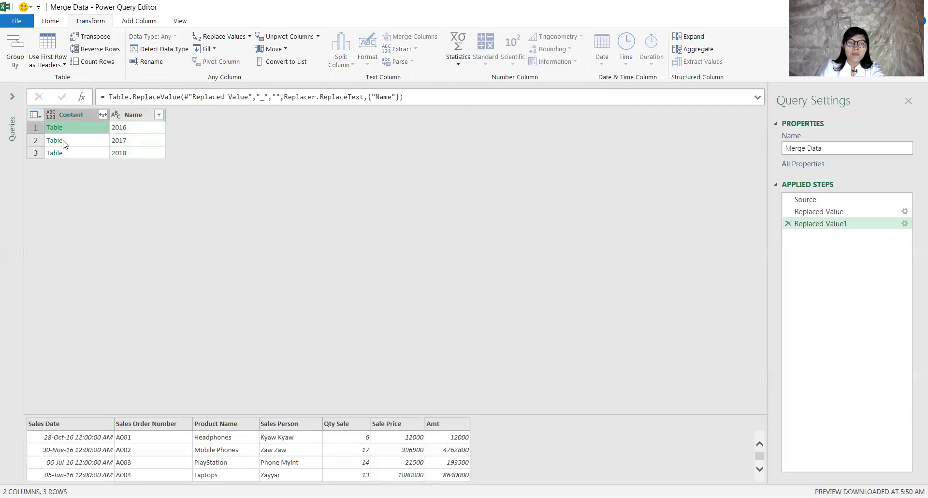
click(65, 140)
click(75, 154)
click(96, 128)
click(80, 140)
click(77, 154)
click(80, 128)
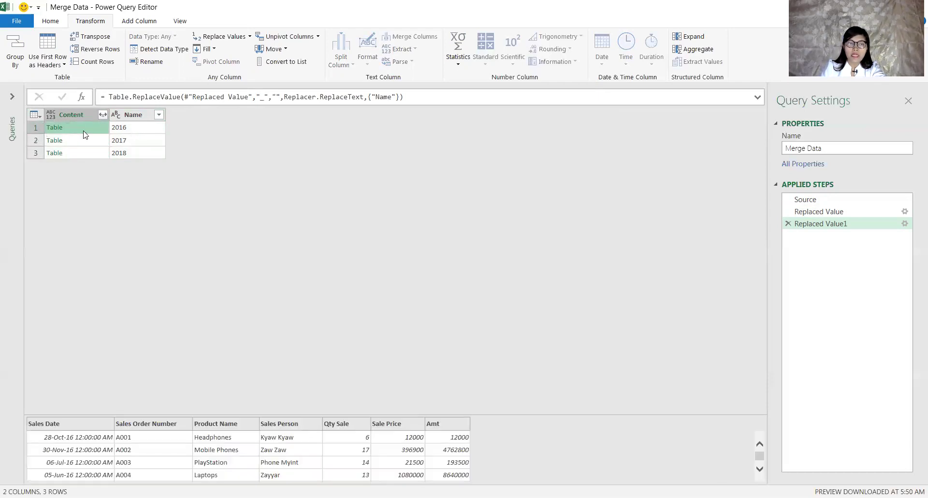
click(77, 132)
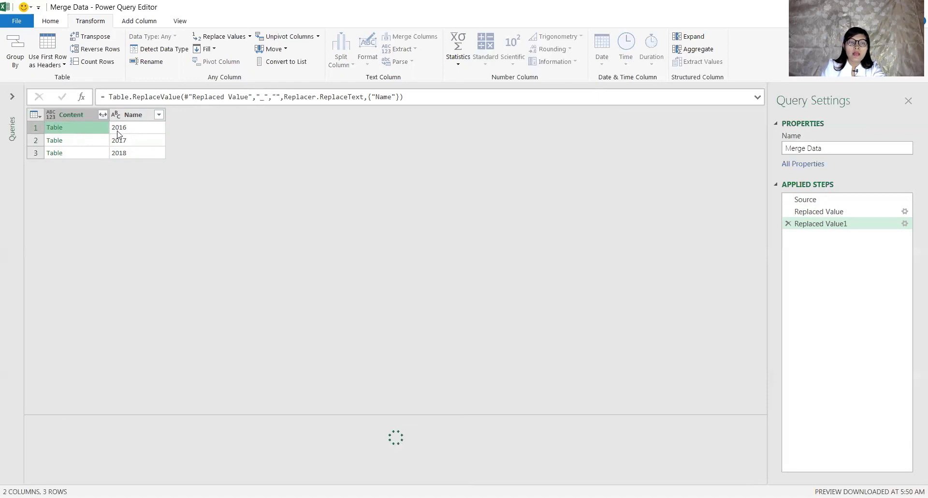
click(122, 130)
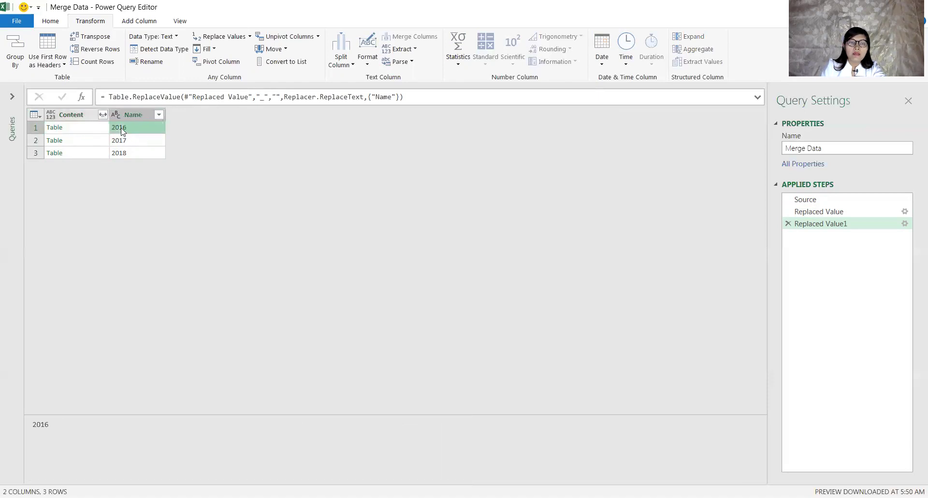
click(65, 126)
click(67, 142)
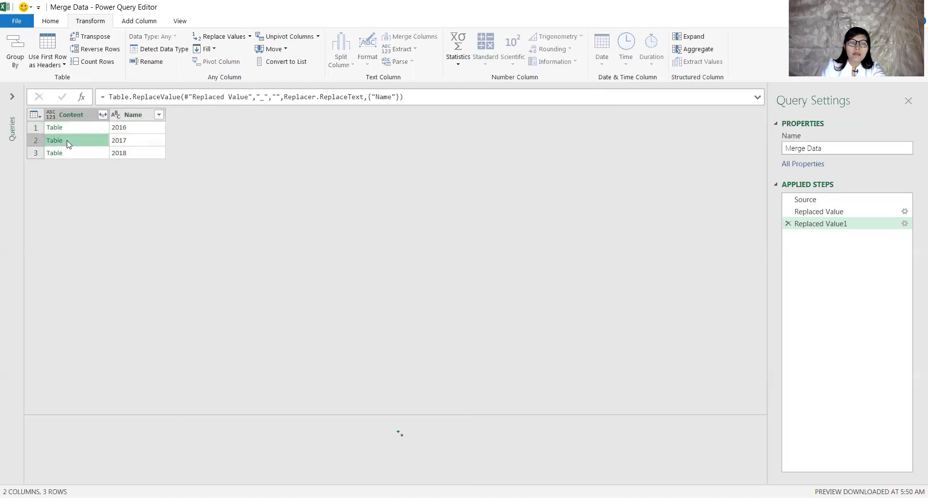
click(127, 144)
click(63, 115)
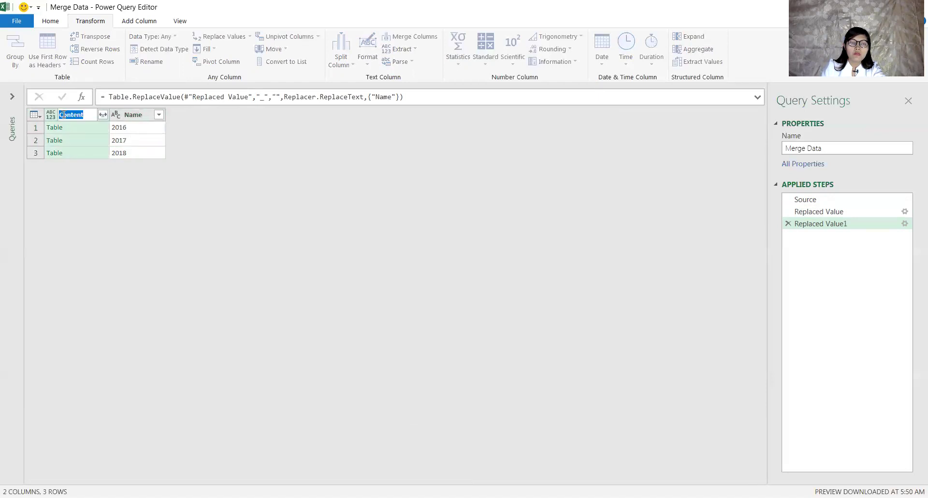
click(37, 118)
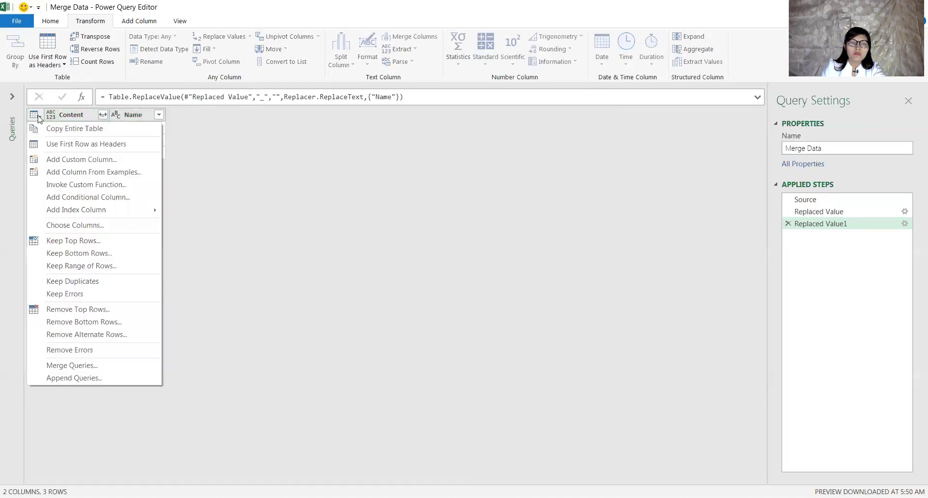
click(81, 116)
click(119, 115)
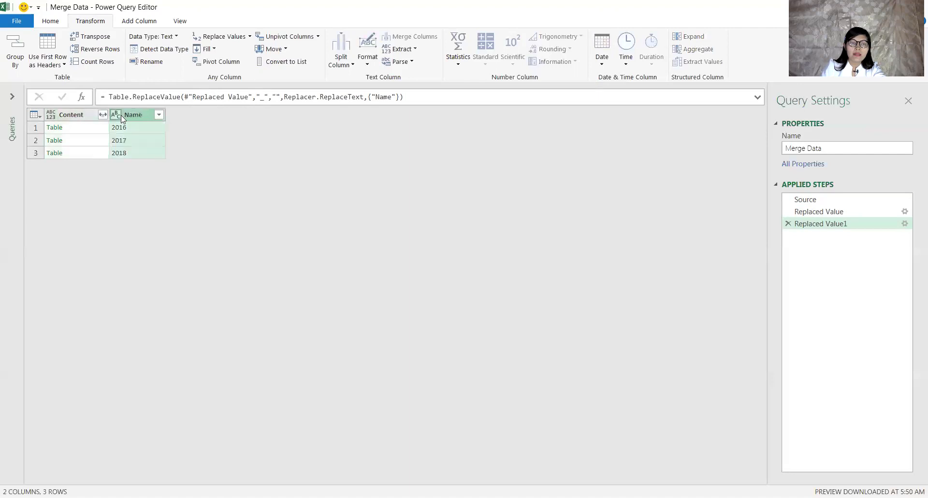
click(72, 130)
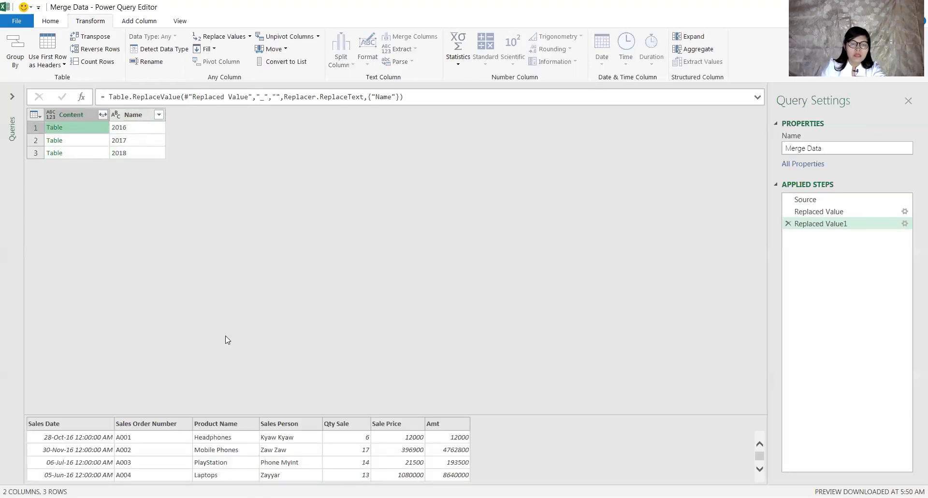
click(77, 142)
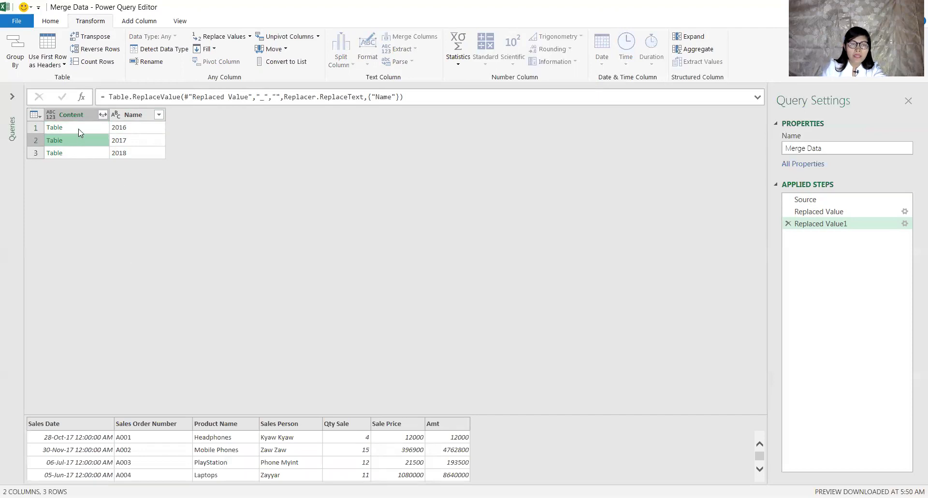
click(123, 128)
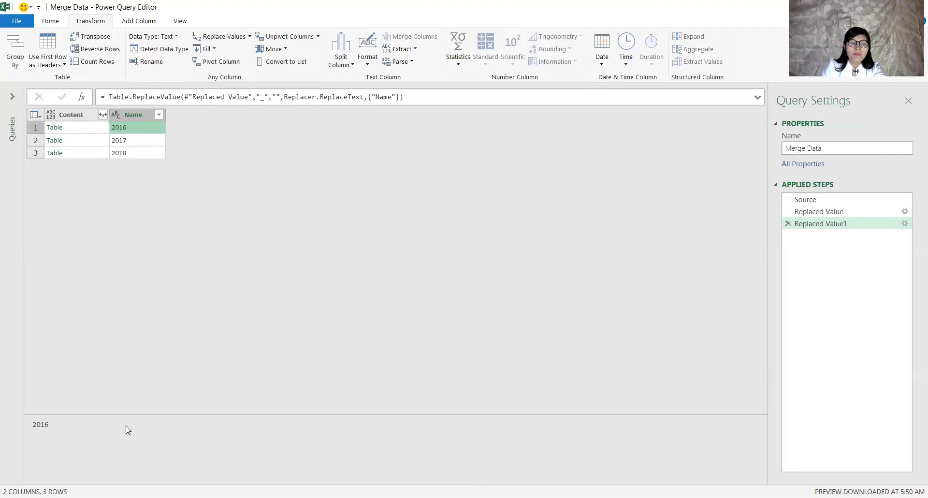
click(73, 130)
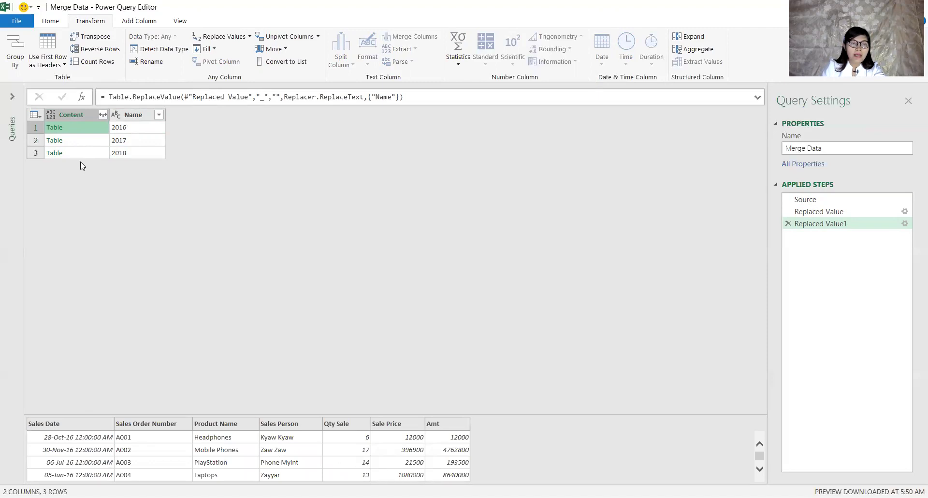
click(70, 141)
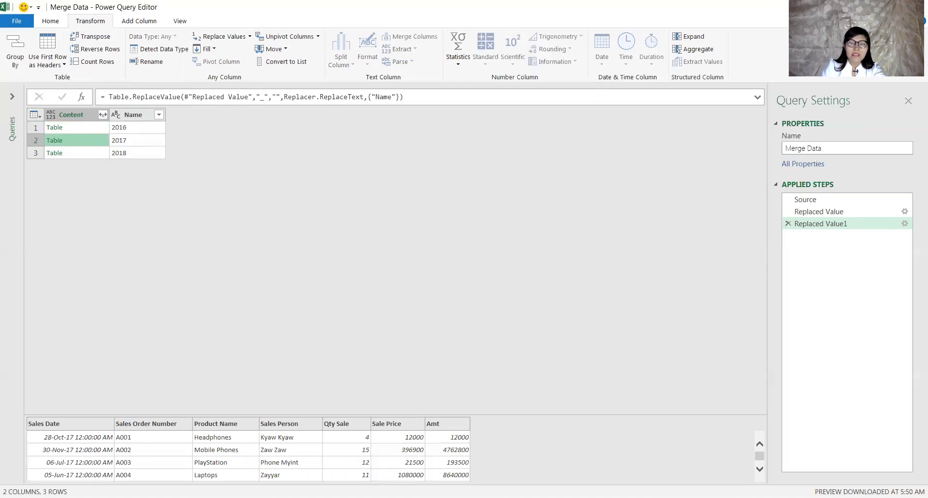
click(69, 155)
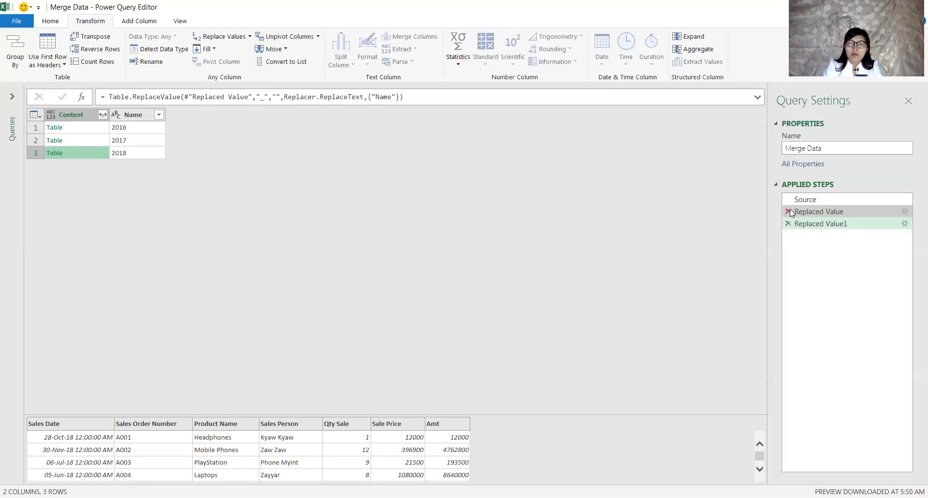
Delete the Replaced Value step from Applied Steps, leaving only Source and Replaced Value1.
click(791, 212)
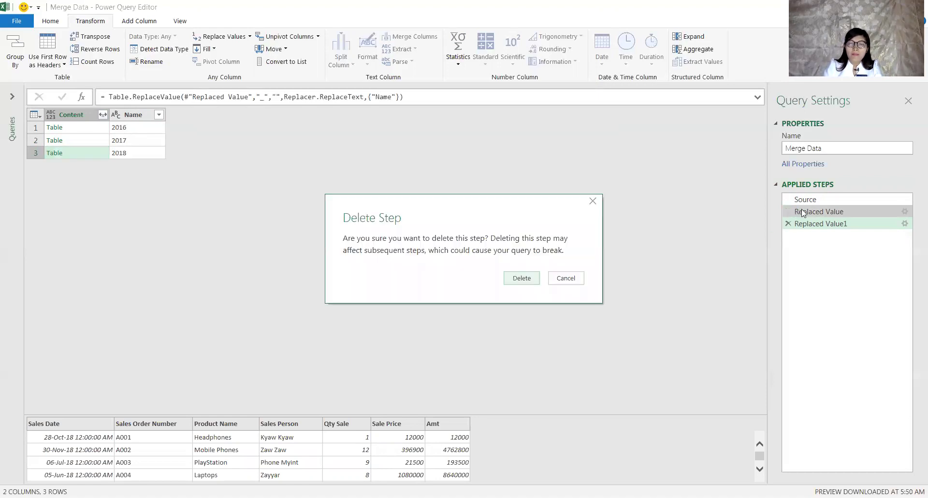
click(509, 279)
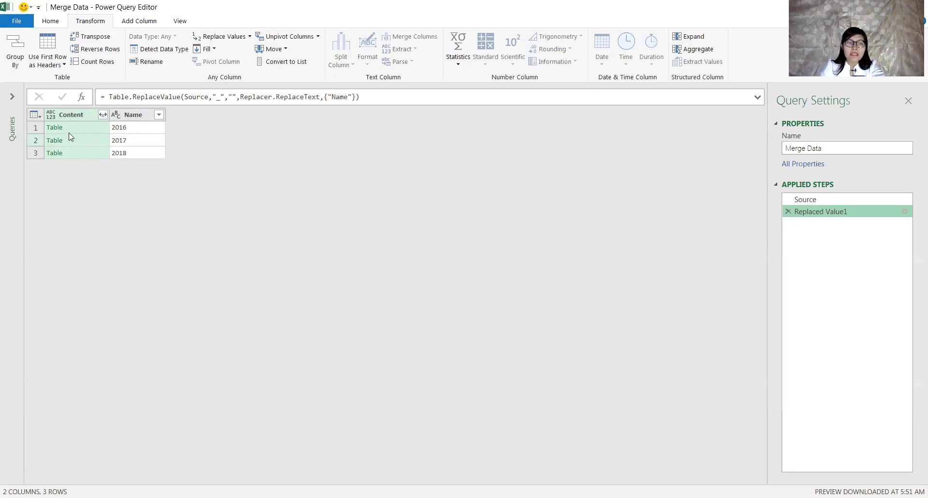
Expand the Content column into Sales Date through Amt, without the Content prefix.
click(102, 116)
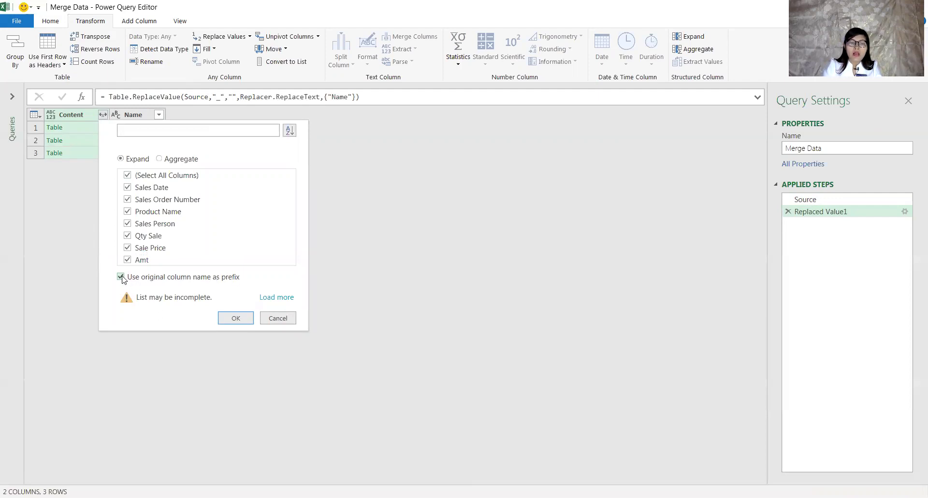
click(148, 280)
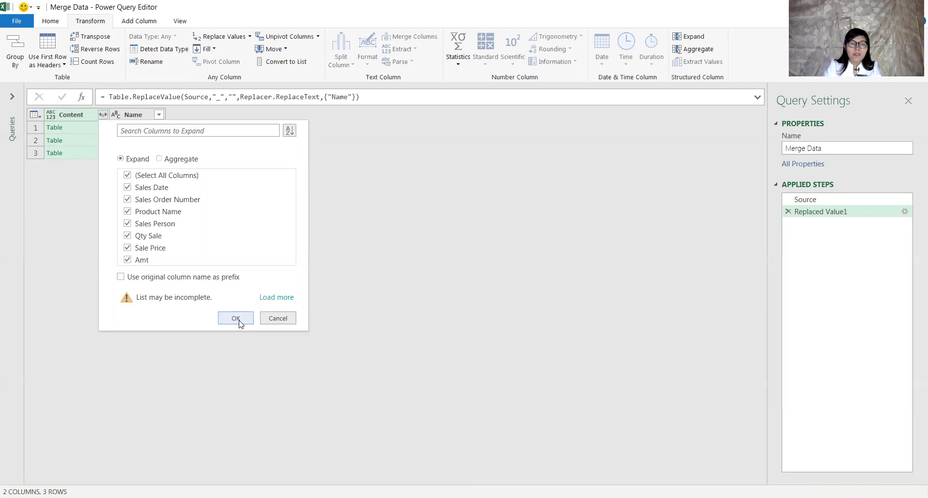
click(236, 319)
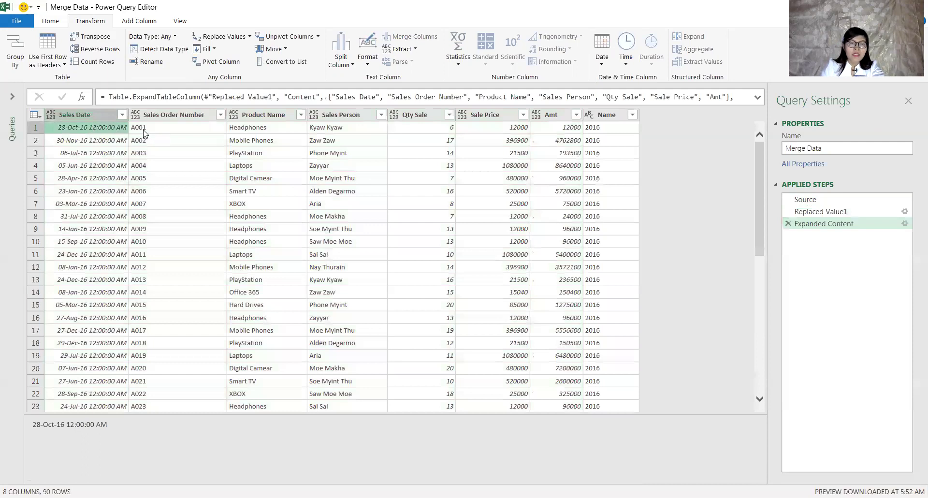
Change the Sales Date column type to Date so the 12:00:00 AM times disappear.
click(92, 142)
click(85, 137)
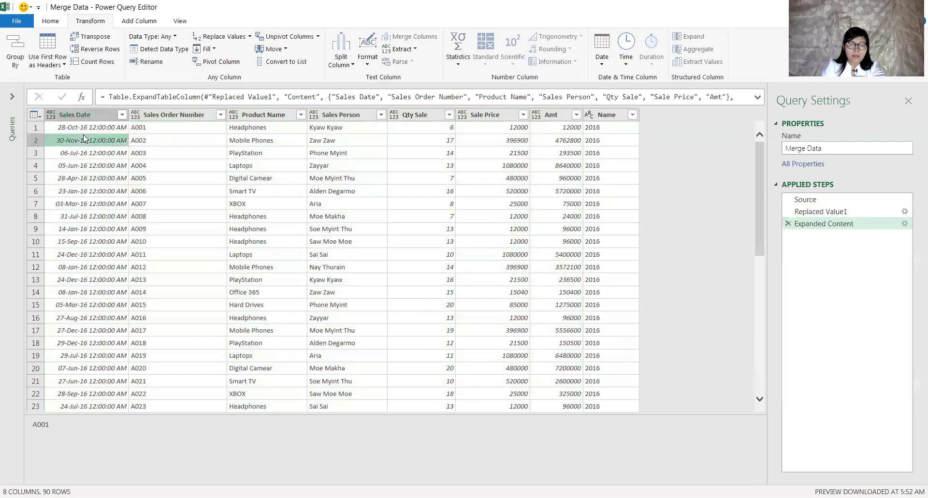
click(71, 129)
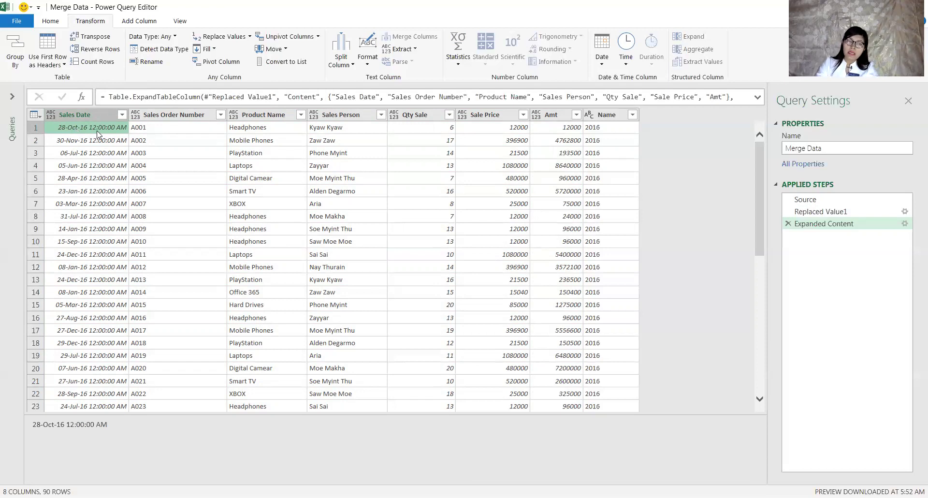
click(49, 117)
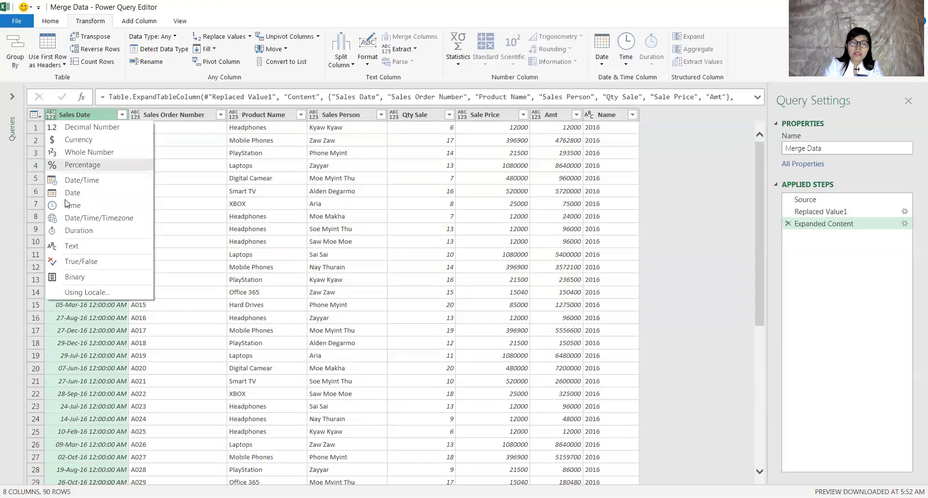
click(72, 193)
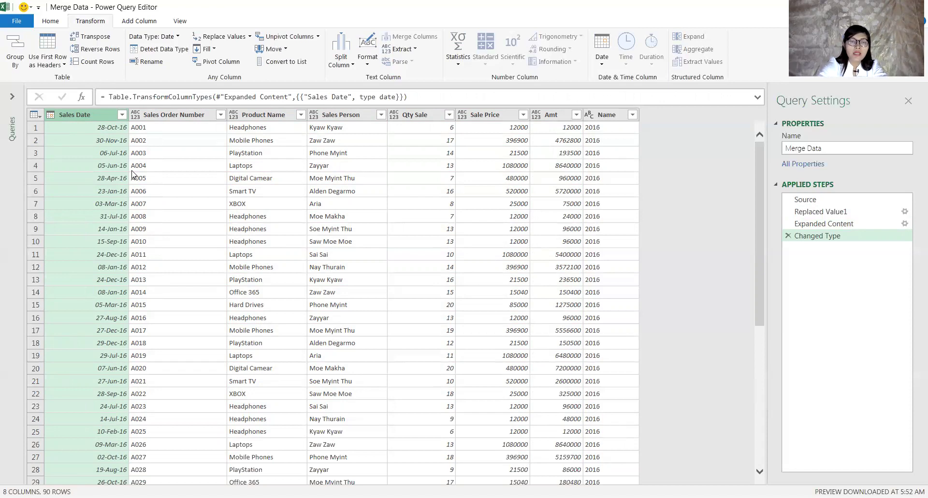
scroll(209, 231, down, 5)
scroll(209, 231, down, 6)
scroll(209, 231, up, 2)
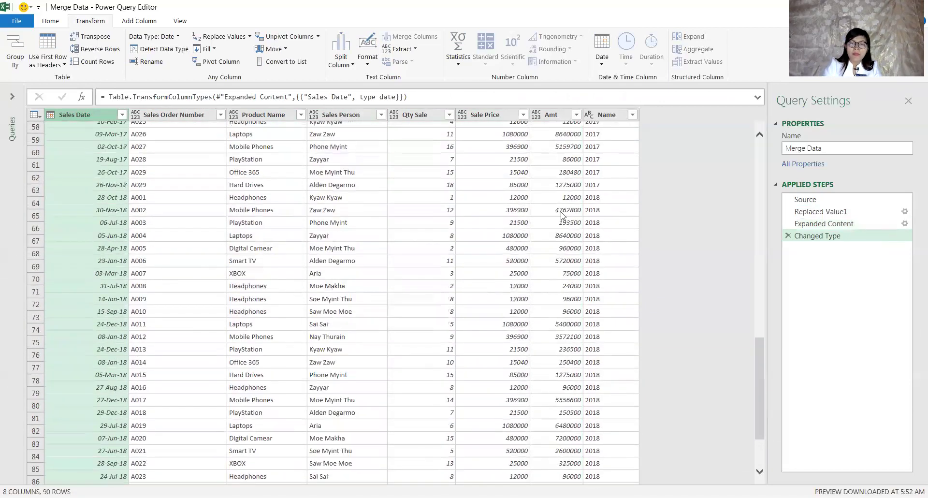
scroll(599, 201, up, 2)
scroll(599, 201, up, 8)
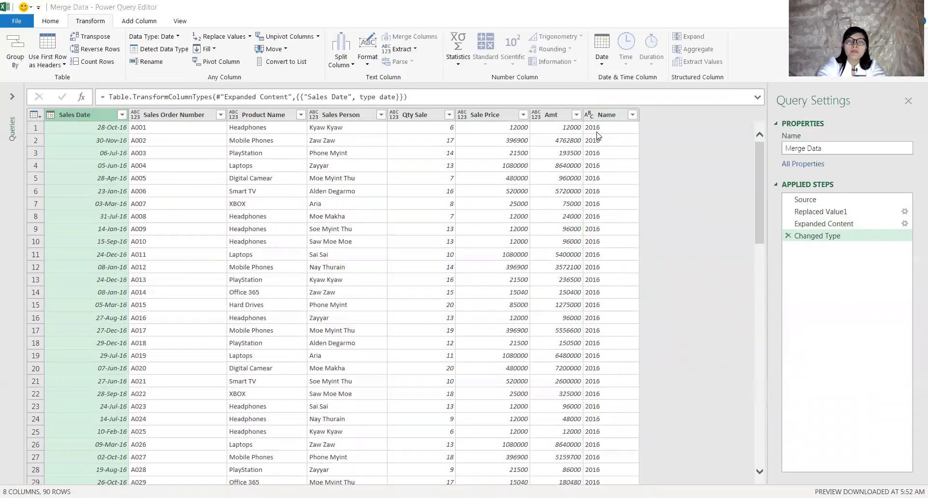
scroll(609, 207, down, 7)
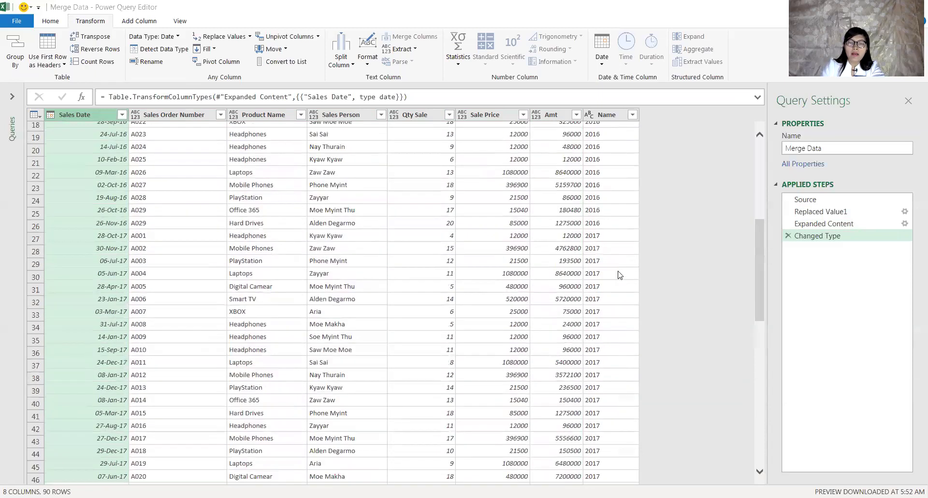
scroll(600, 184, down, 12)
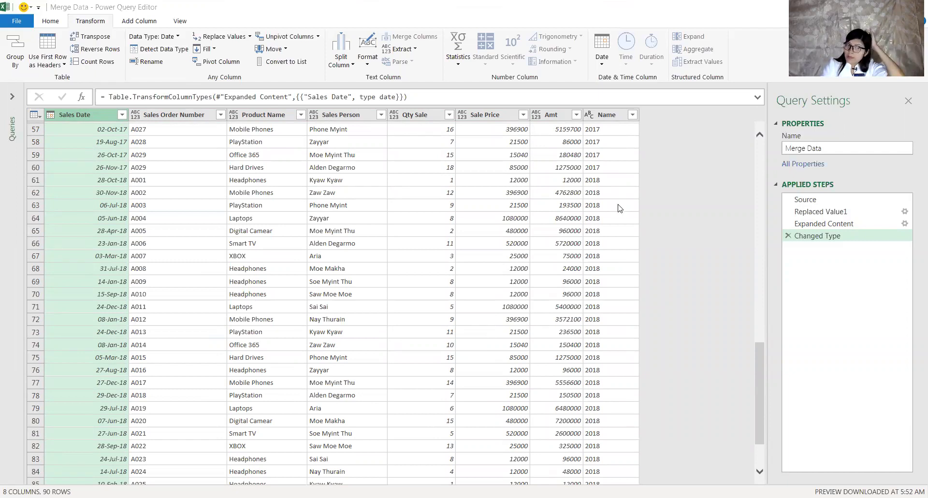
scroll(610, 211, up, 17)
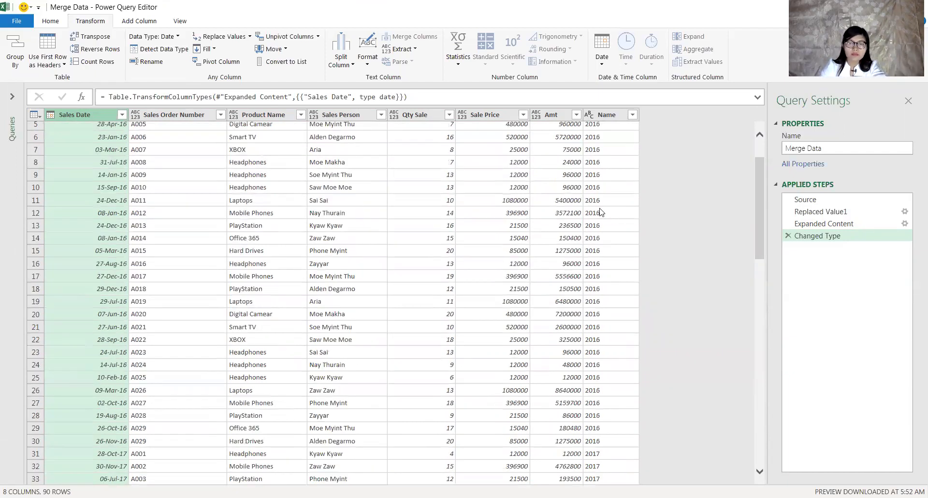
scroll(242, 227, up, 2)
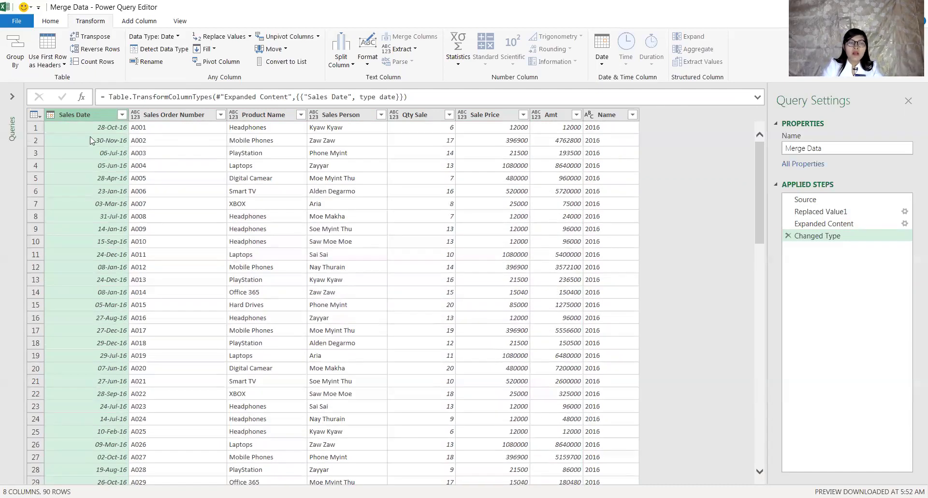
Close & Load the Merge Data query into a Merge_Data table on a new Sheet1.
click(51, 22)
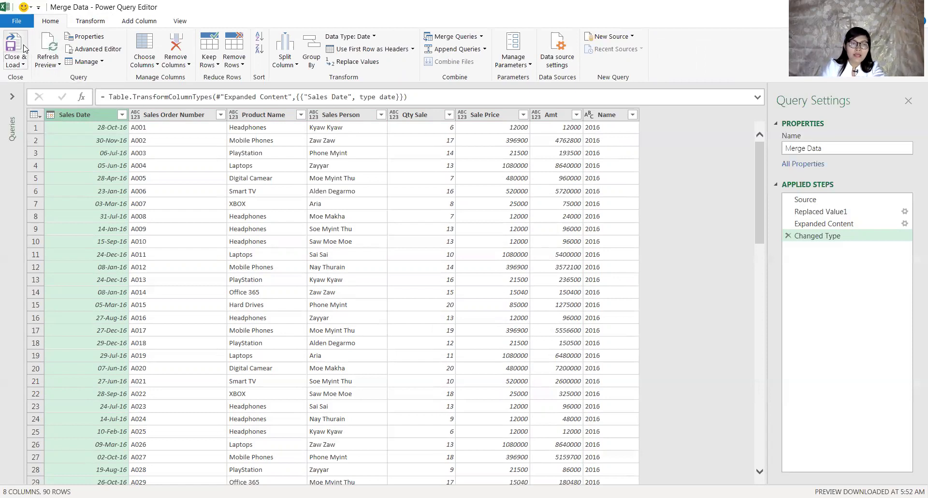
click(15, 48)
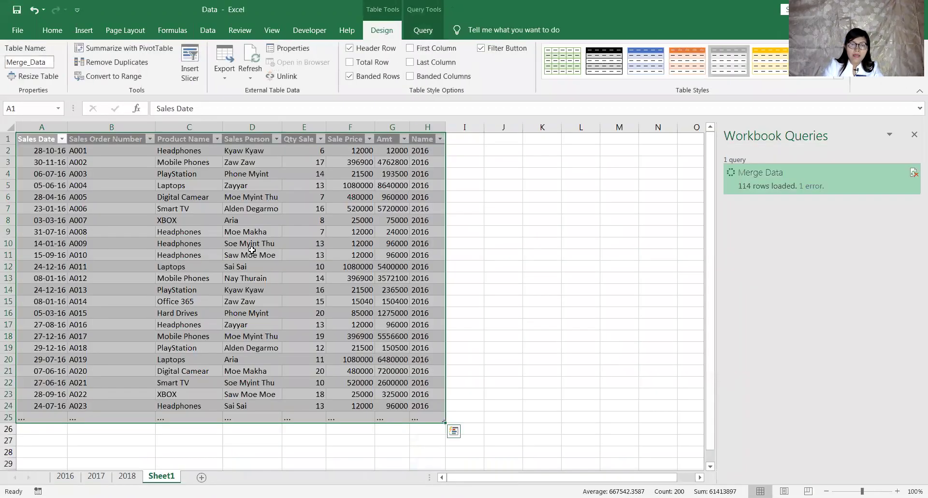
Review the loaded Merge_Data rows, then reopen the Merge Data query for editing.
click(381, 297)
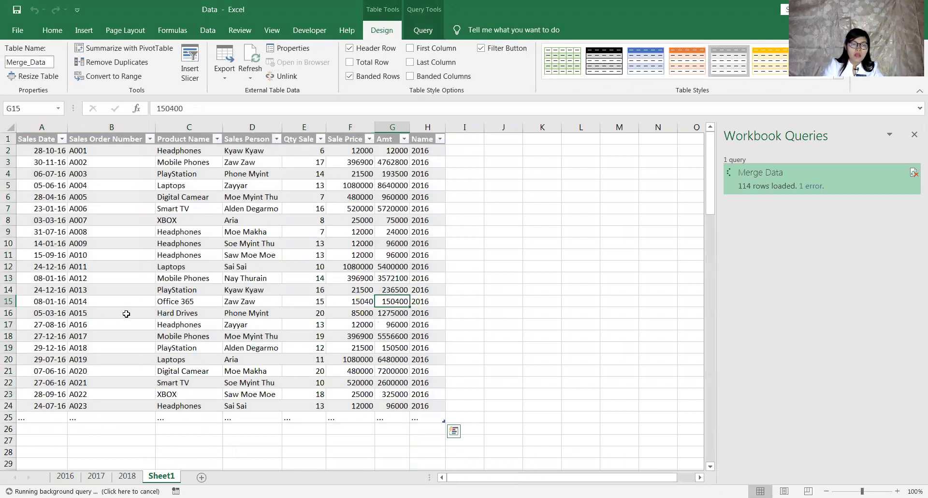
scroll(165, 310, down, 3)
scroll(295, 302, down, 6)
scroll(295, 301, down, 6)
scroll(295, 302, down, 6)
scroll(296, 302, down, 6)
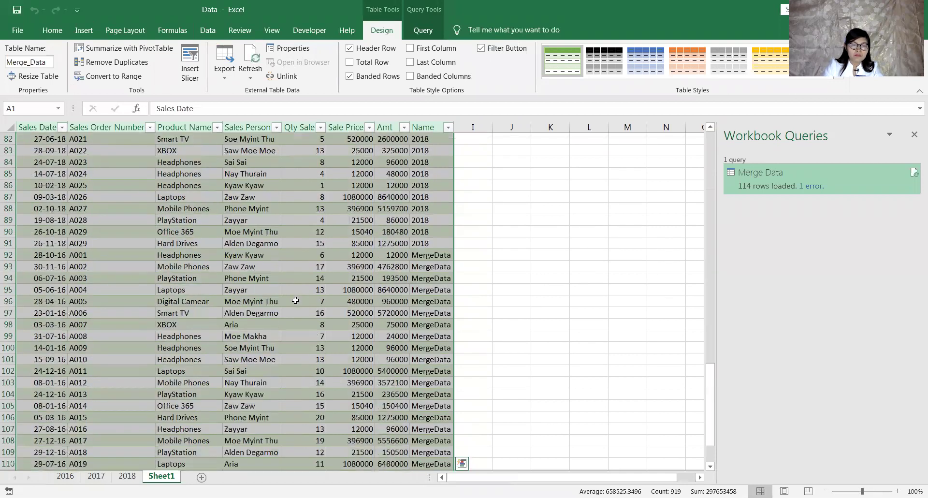
scroll(296, 301, down, 8)
scroll(296, 301, up, 4)
scroll(295, 300, up, 5)
scroll(294, 299, up, 10)
scroll(295, 299, up, 12)
scroll(295, 300, up, 4)
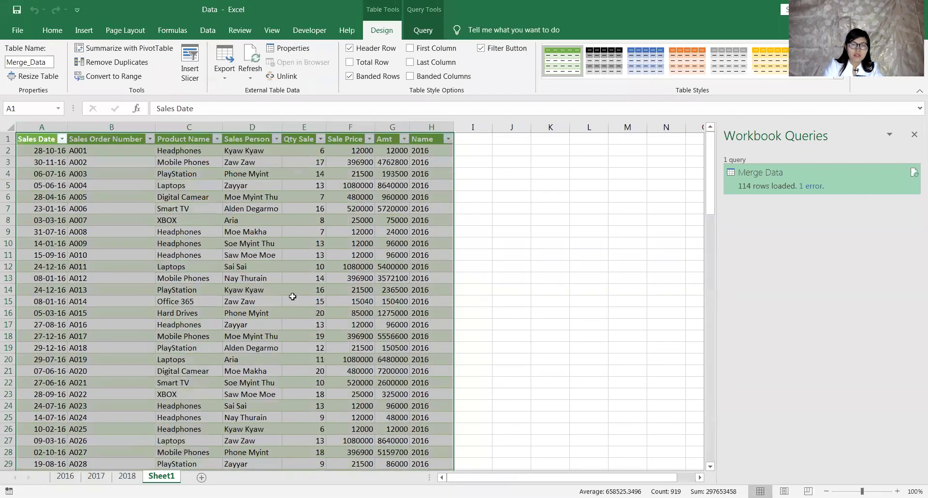
scroll(293, 290, down, 5)
scroll(292, 290, up, 5)
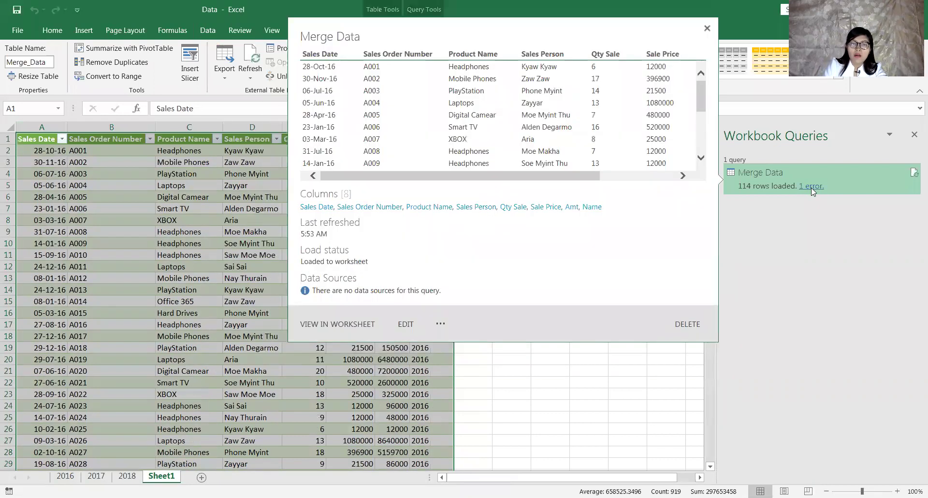
mouse_move(812, 179)
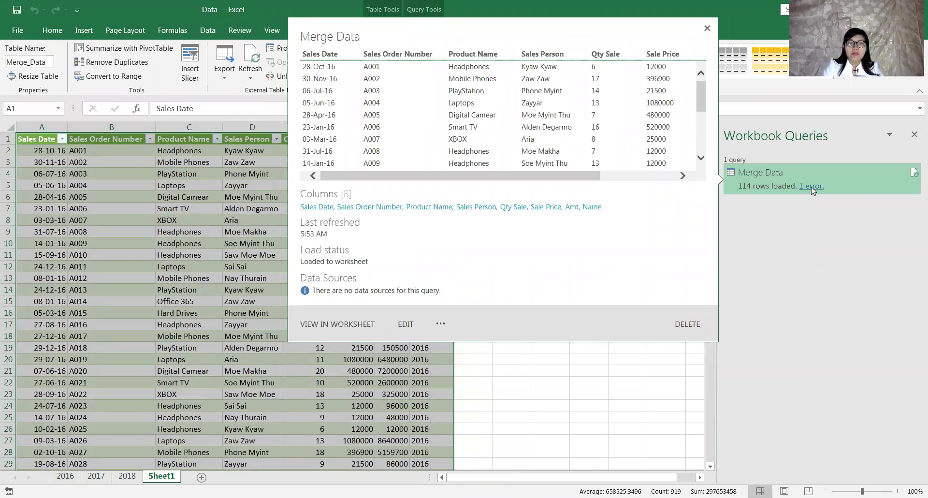
click(403, 328)
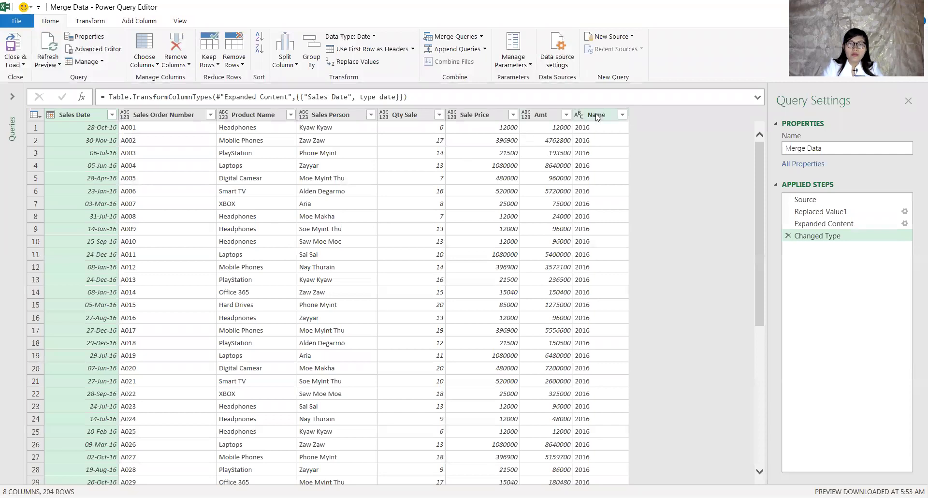
Remove the Name column from Merge Data, then go back to its Source step.
click(598, 117)
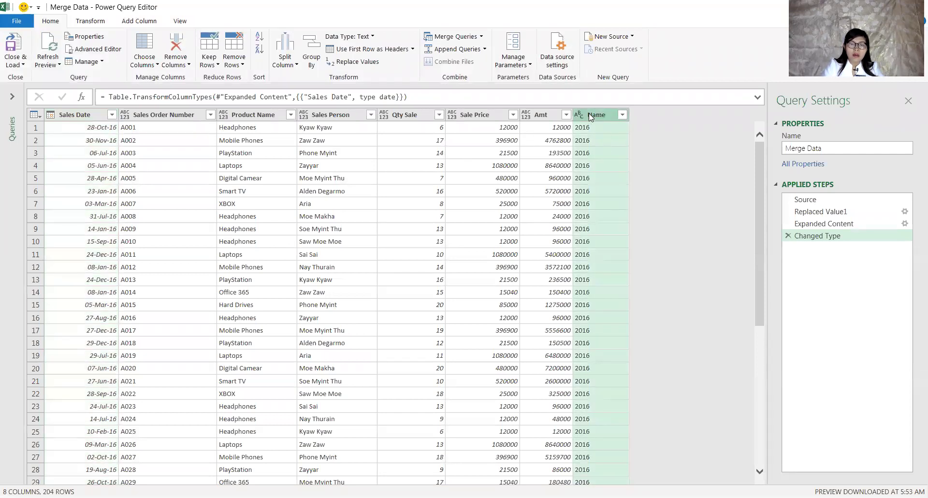
right_click(591, 117)
click(622, 139)
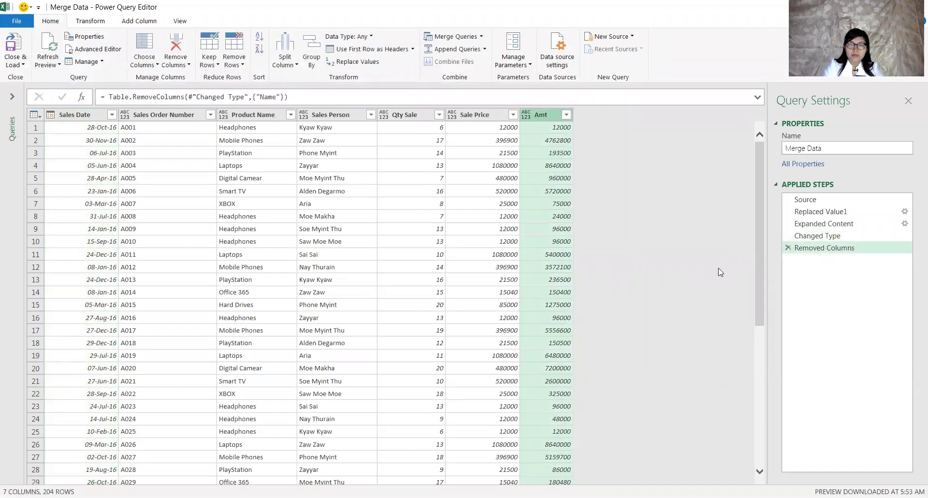
click(810, 200)
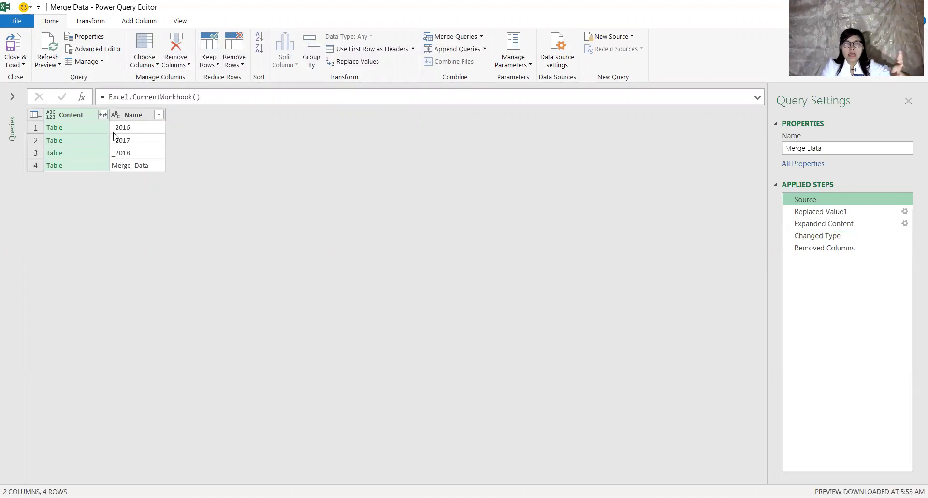
Insert a Name filter keeping rows that begin with '_', excluding the Merge_Data table.
click(158, 115)
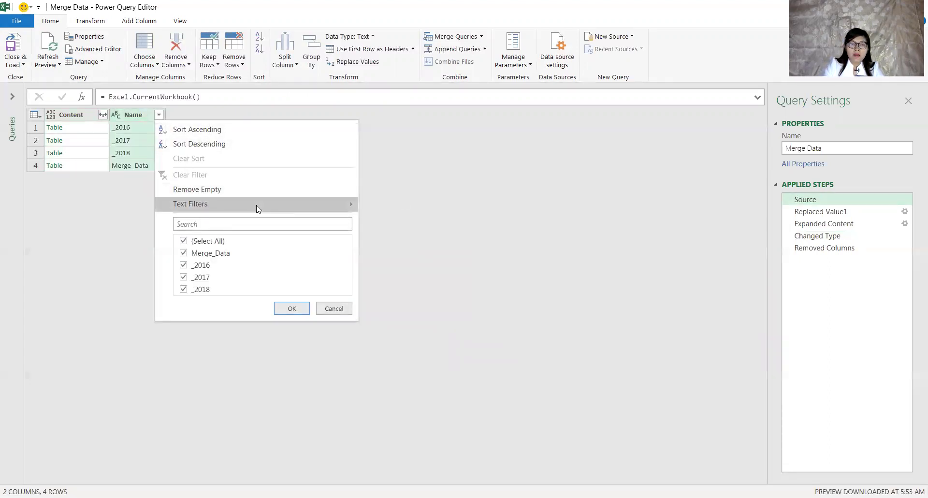
mouse_move(190, 204)
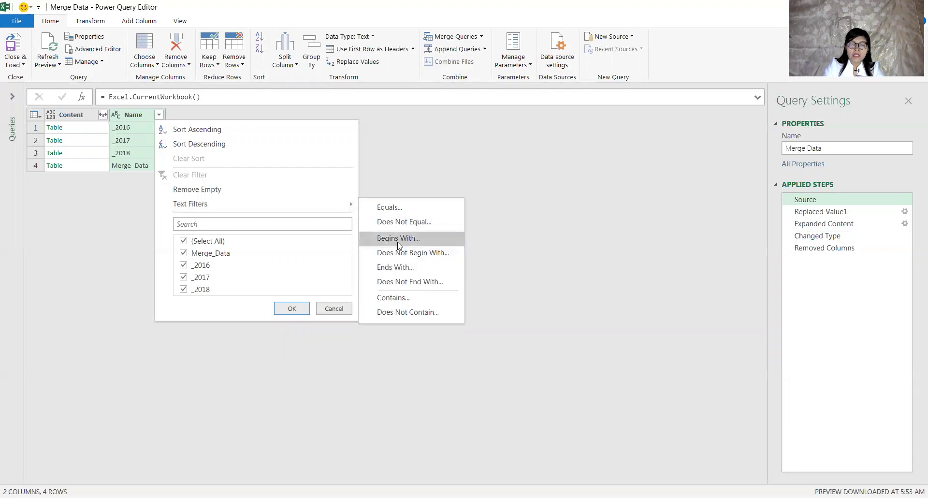
click(398, 238)
click(524, 282)
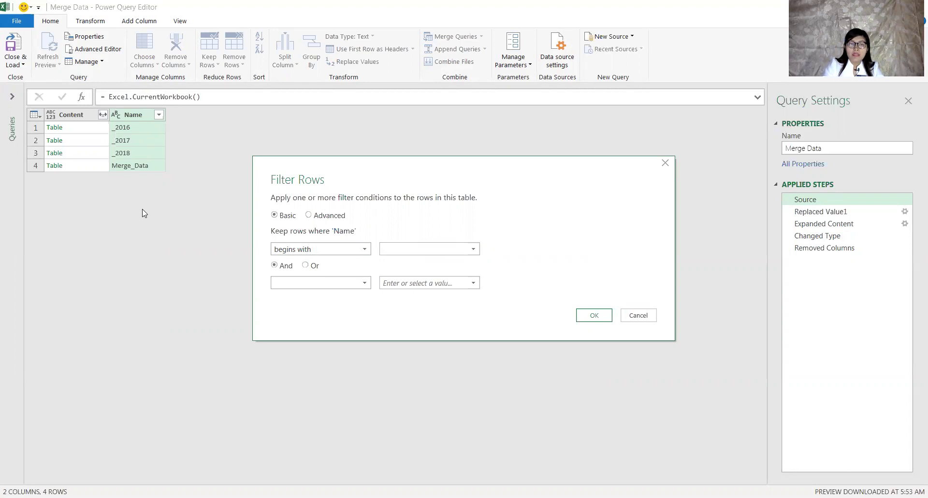
click(473, 250)
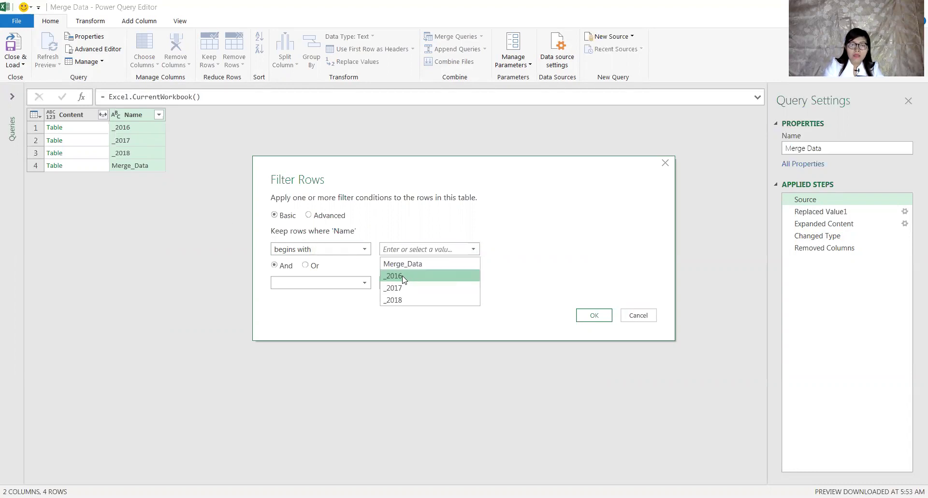
click(400, 247)
text(_)
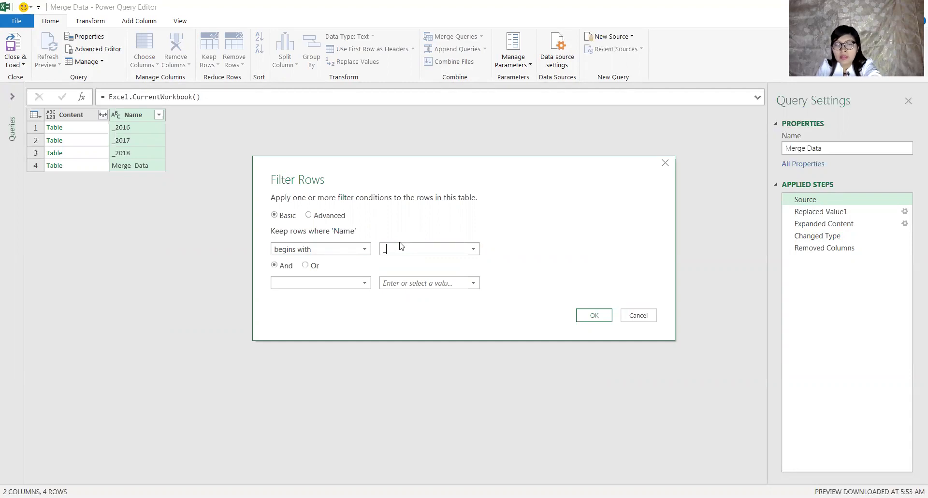
click(598, 317)
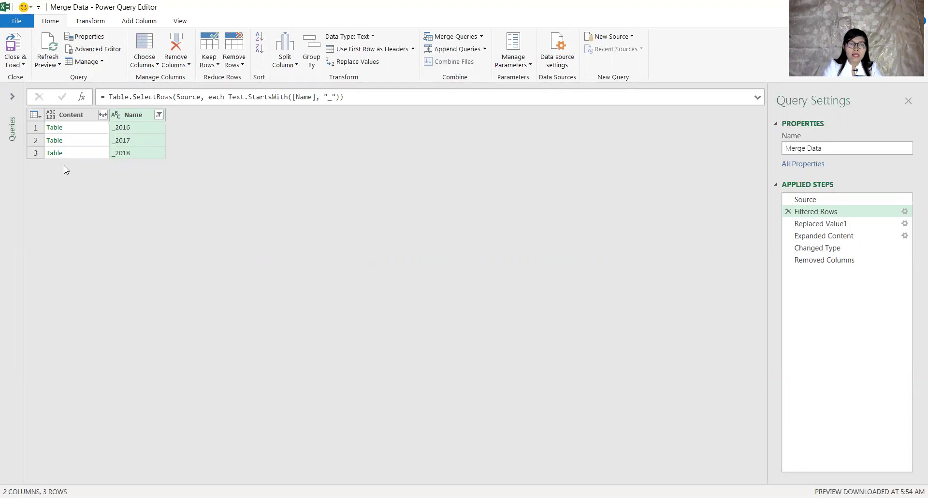
Close & Load the filtered query and scroll Sheet1 to check the 90 loaded rows.
click(16, 46)
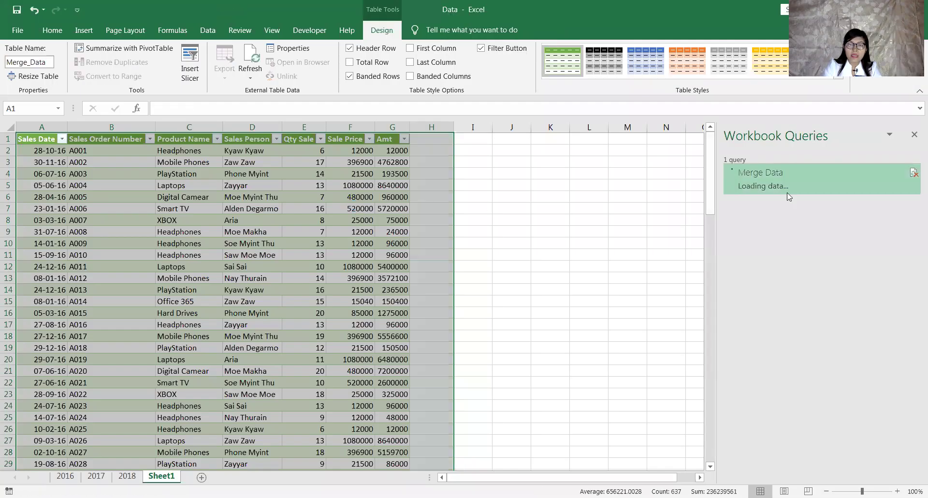
mouse_move(762, 178)
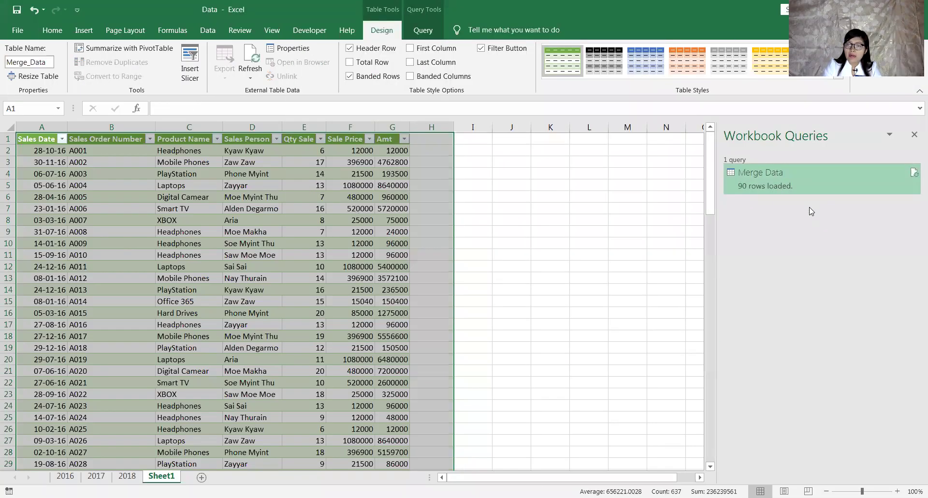
click(171, 313)
scroll(242, 266, down, 7)
scroll(259, 278, down, 4)
scroll(260, 284, down, 4)
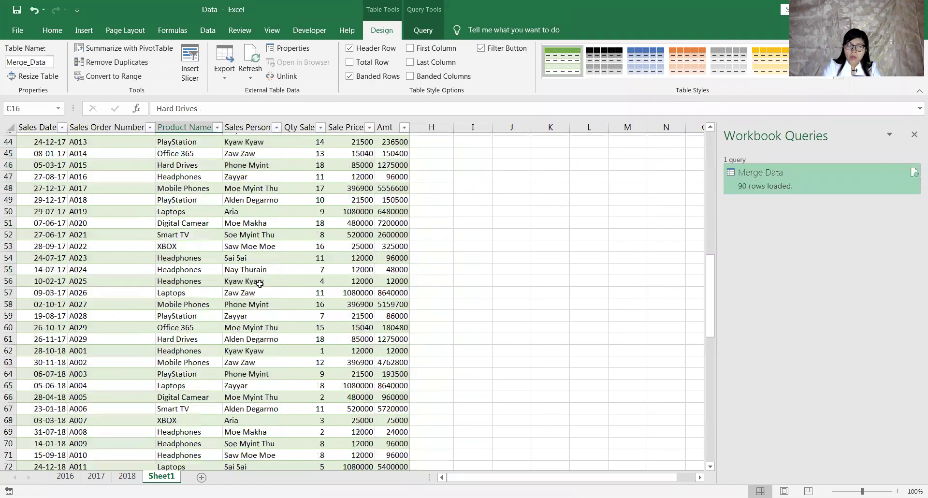
scroll(260, 284, down, 8)
scroll(259, 284, down, 3)
scroll(259, 284, up, 5)
scroll(260, 285, up, 3)
scroll(259, 285, up, 8)
scroll(259, 284, up, 9)
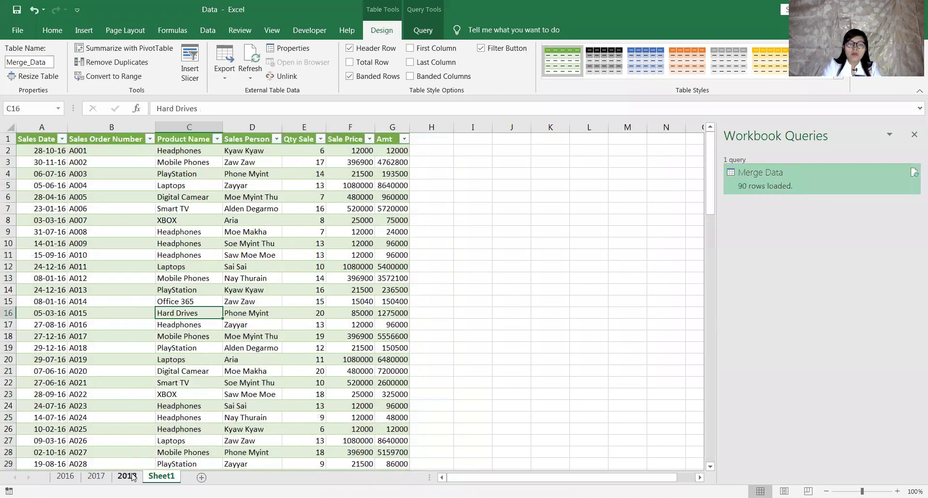
Select a cell inside the Merge_Data table on Sheet1.
click(413, 37)
click(167, 199)
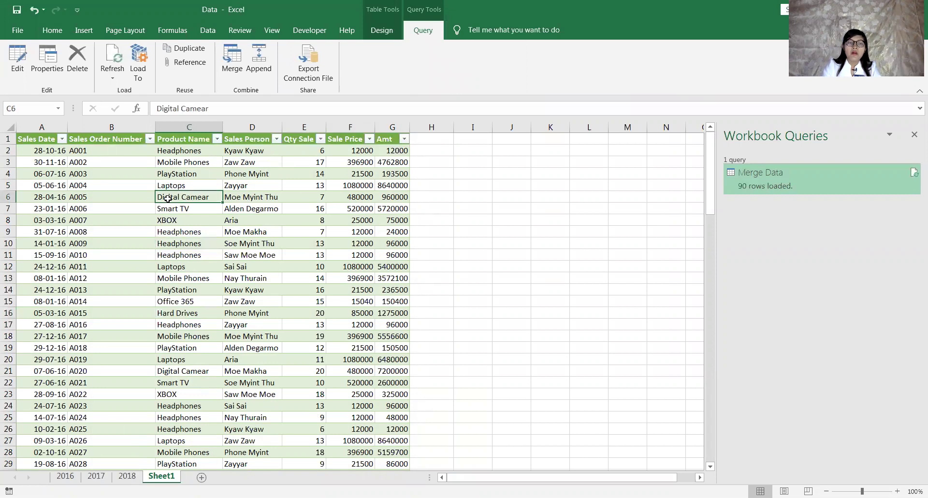
click(101, 151)
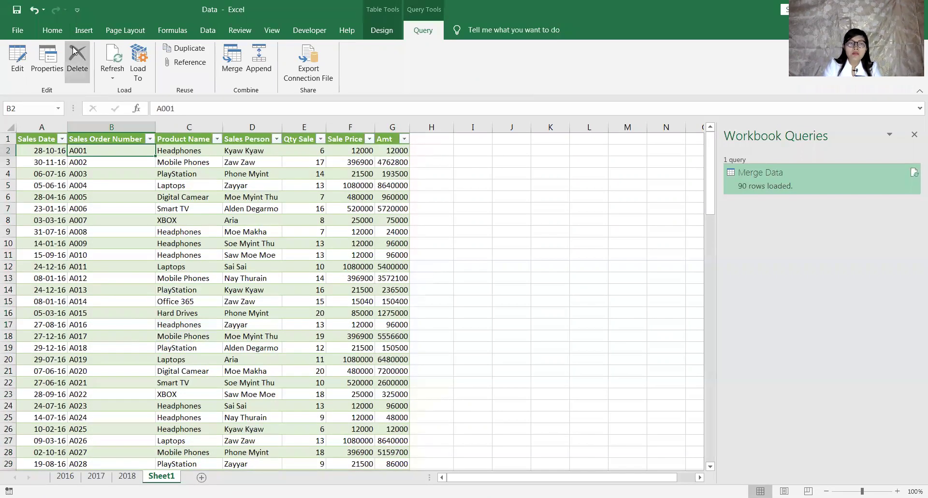
click(83, 34)
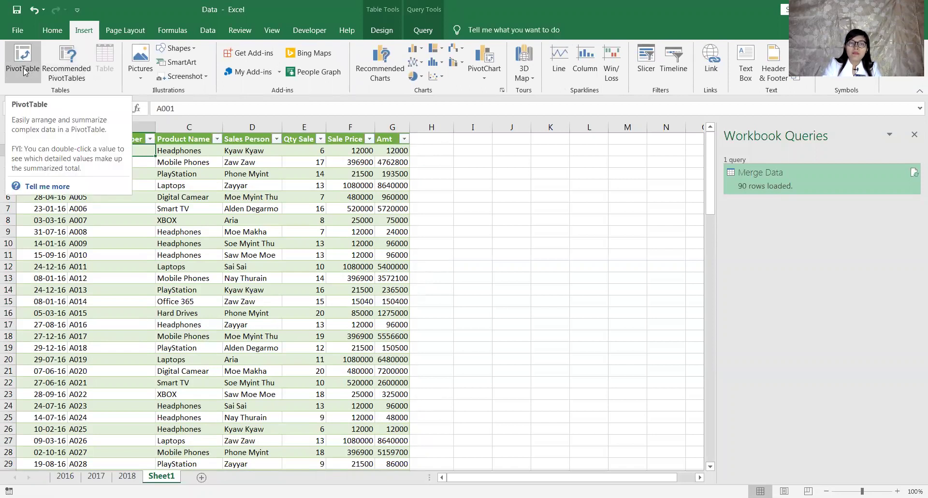
Insert PivotTable1 from the Merge_Data table on the existing Sheet1, anchored at cell K1.
click(23, 71)
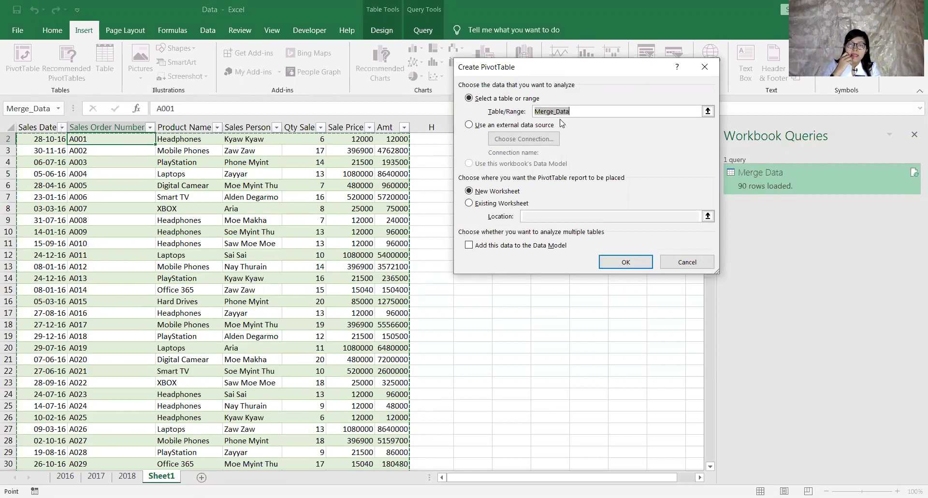
click(483, 207)
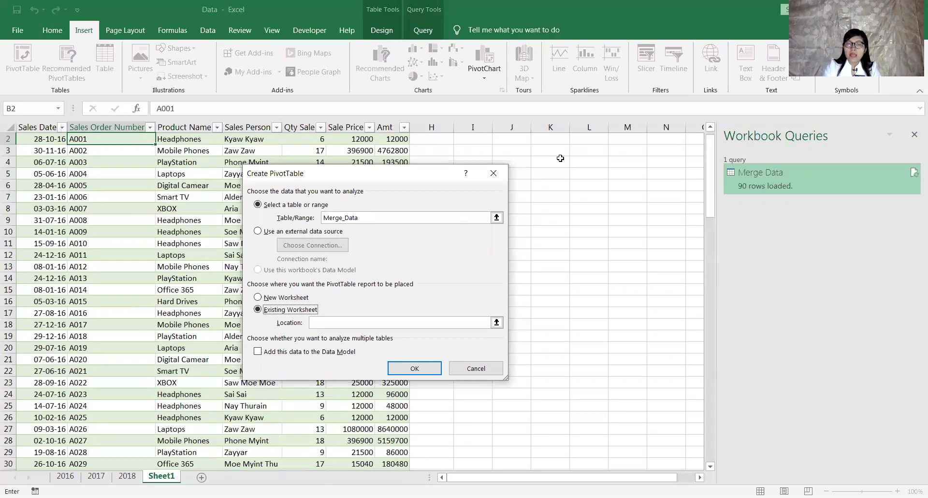
scroll(581, 183, up, 1)
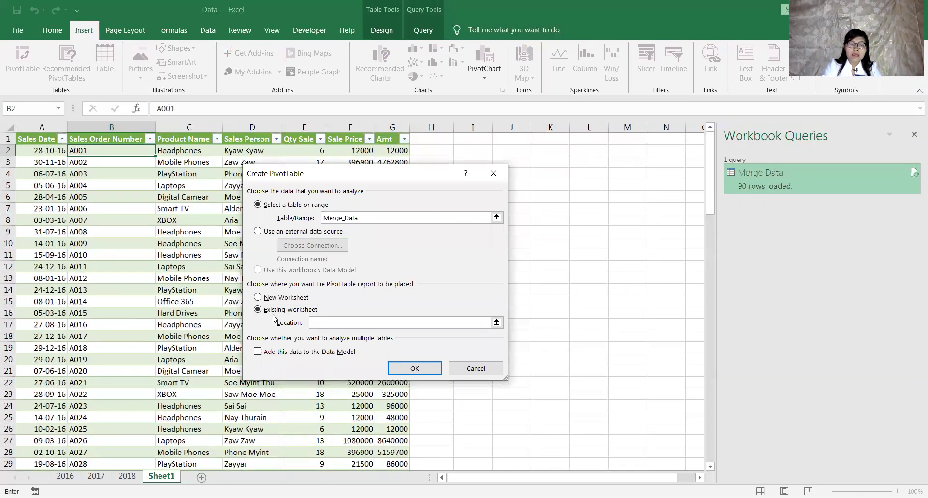
click(322, 321)
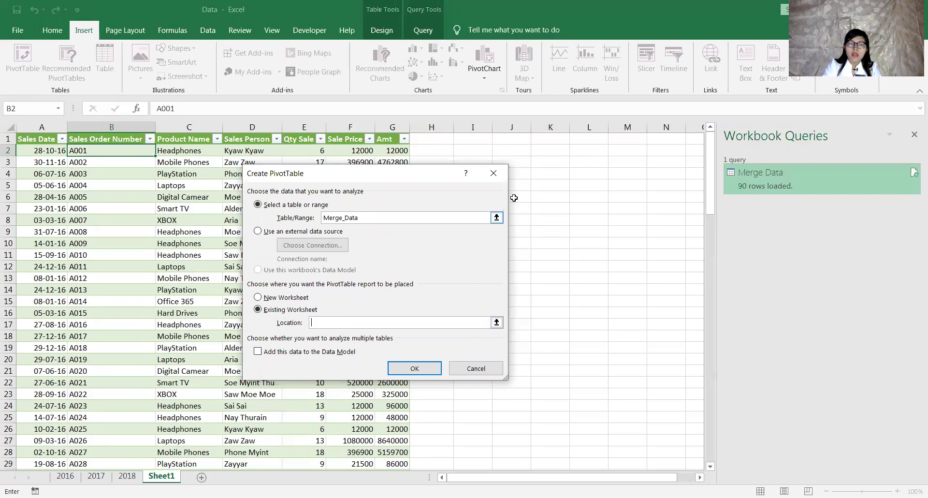
click(545, 140)
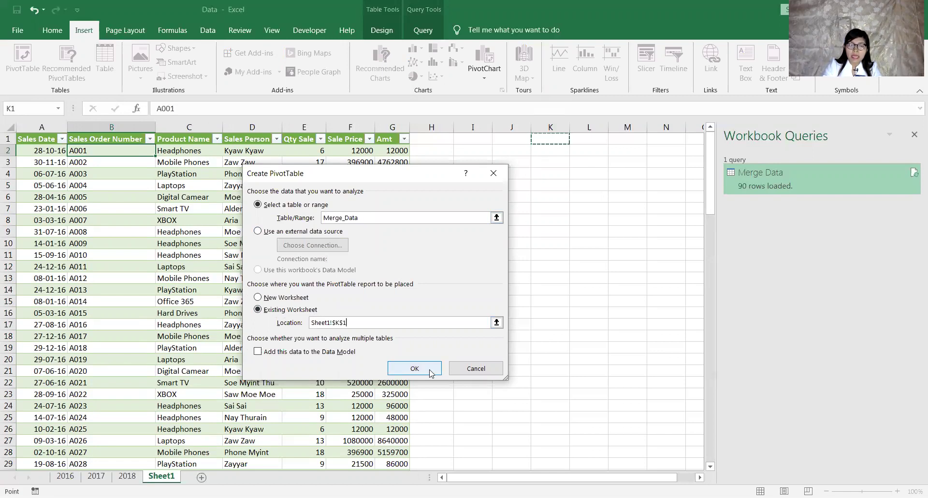
click(432, 369)
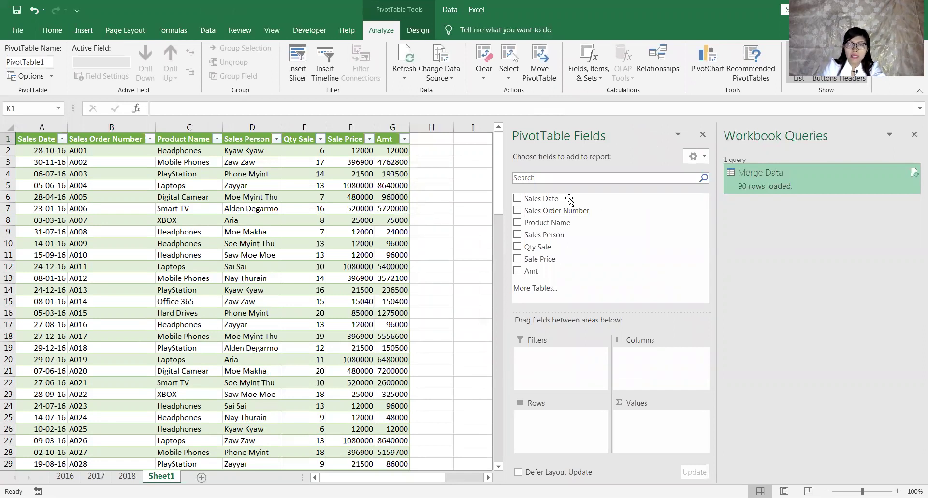
Close the queries pane and build the pivot with Product Name rows and summed Amt values.
click(914, 137)
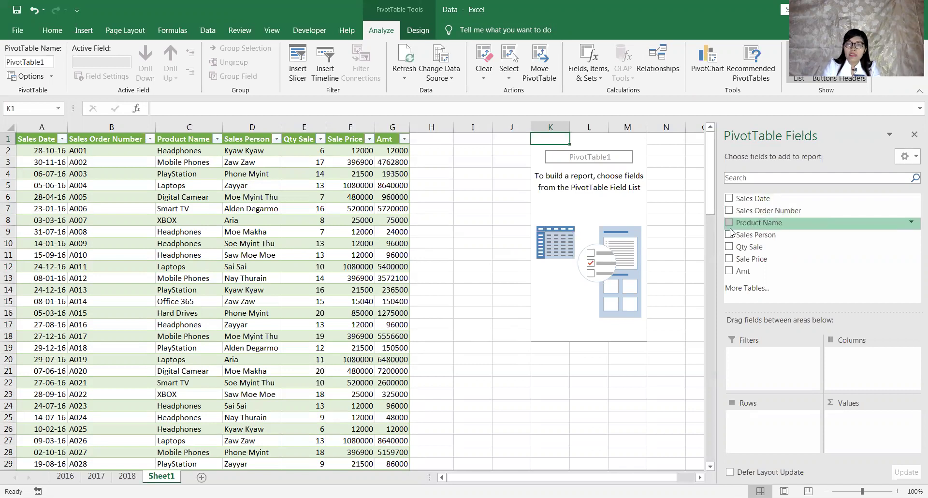
drag(769, 223, 770, 429)
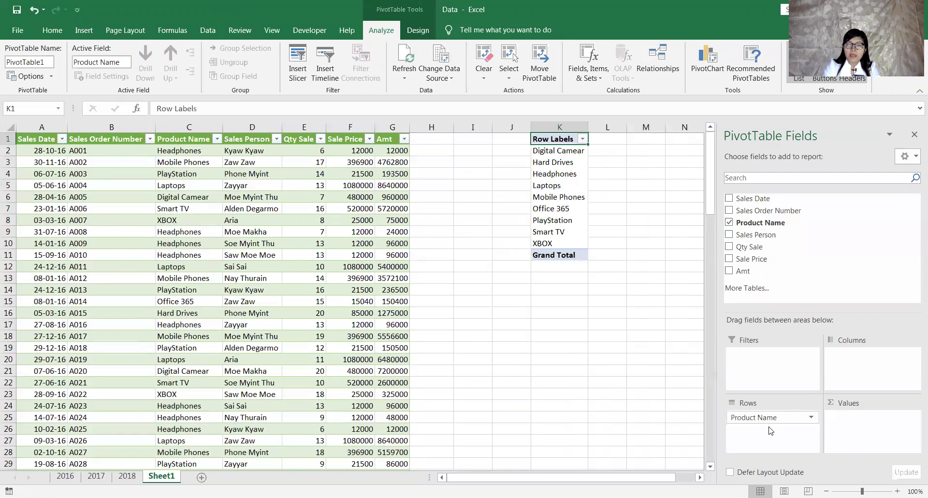
drag(745, 271, 851, 421)
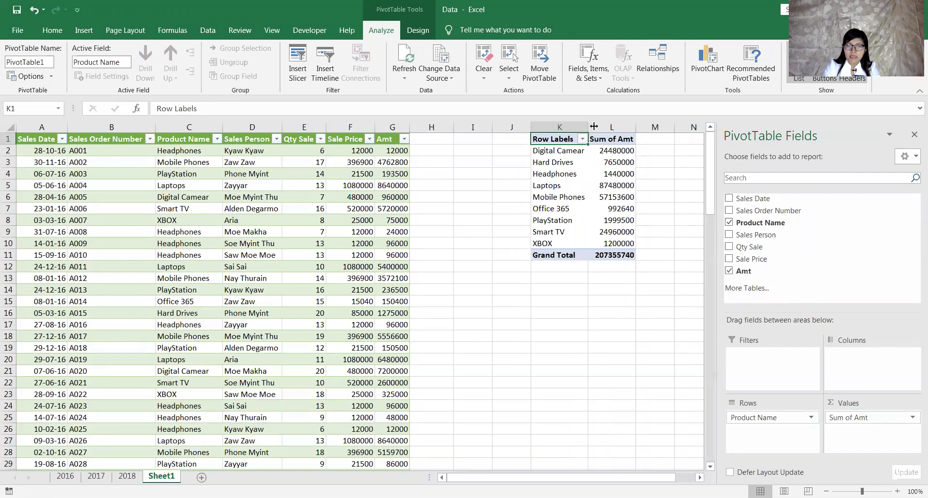
drag(653, 122, 667, 122)
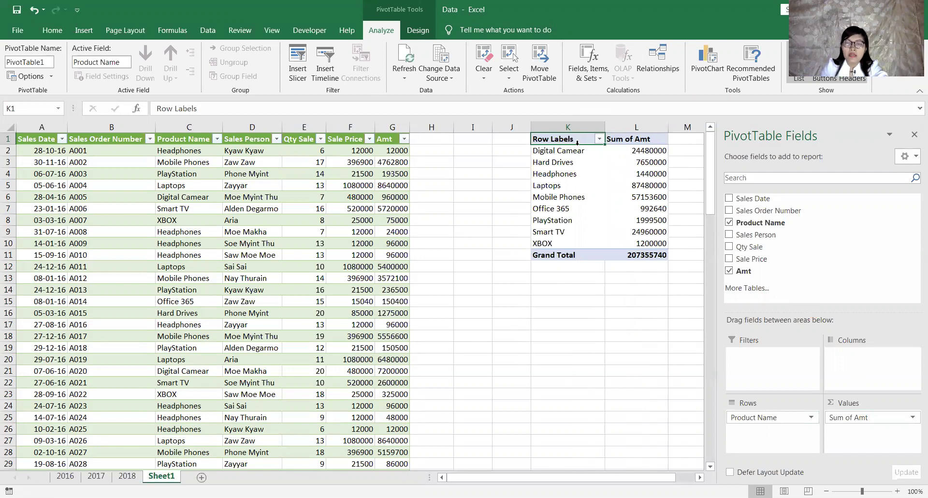
Rename the pivot headers to Product Name and Amt.
text(Product Name)
key(Return)
click(647, 140)
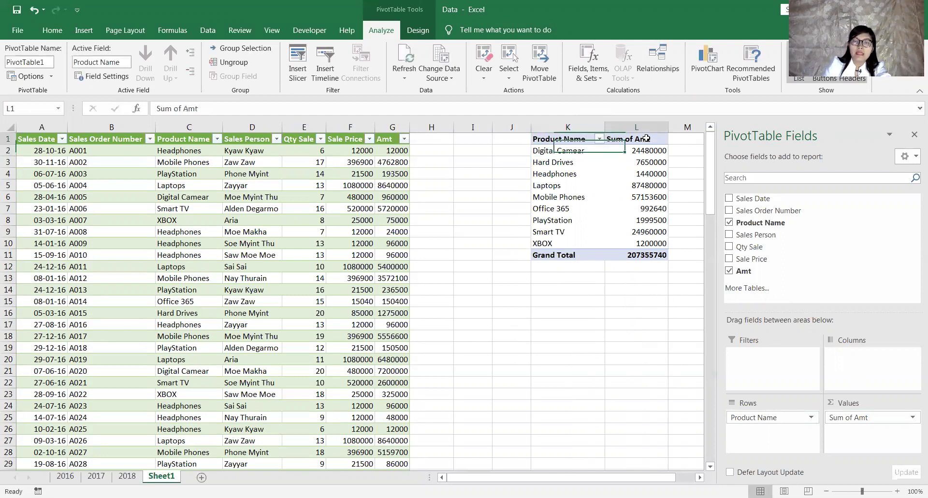
text(Amt)
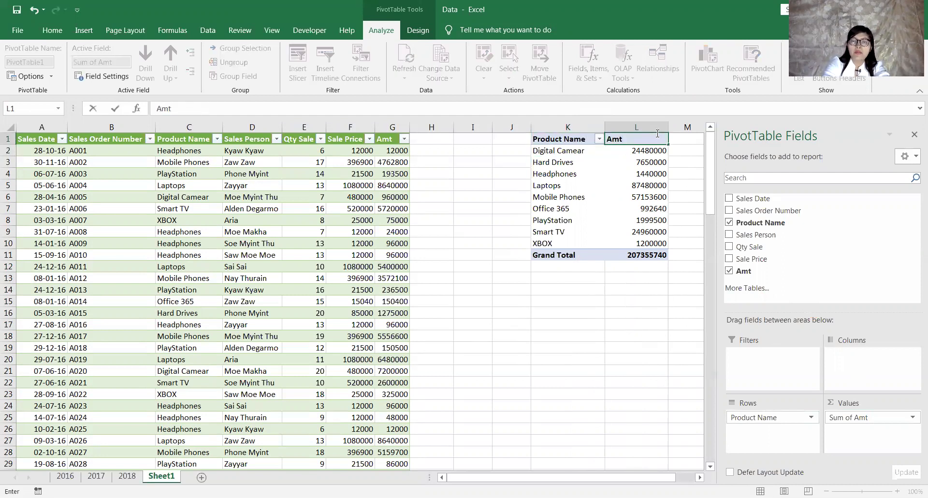
key(Return)
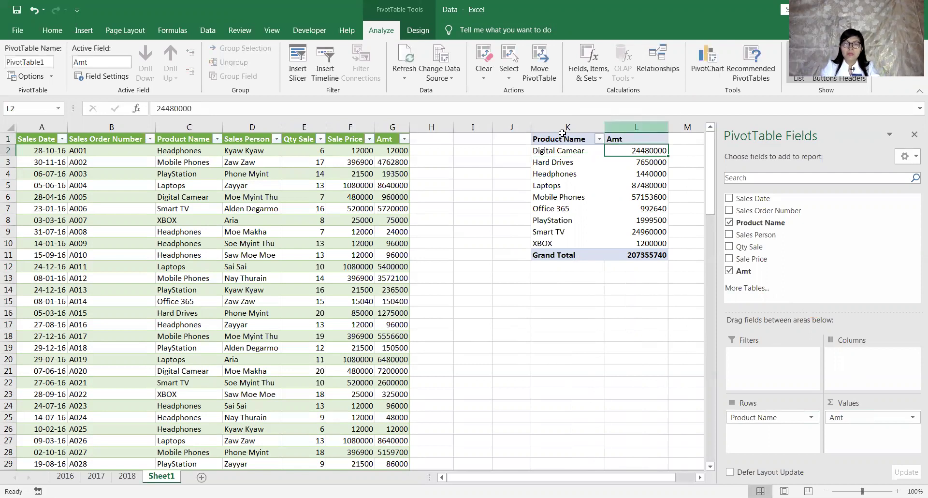
Shift the whole pivot table down to K5 and put Sales Date in the Filters area.
click(559, 154)
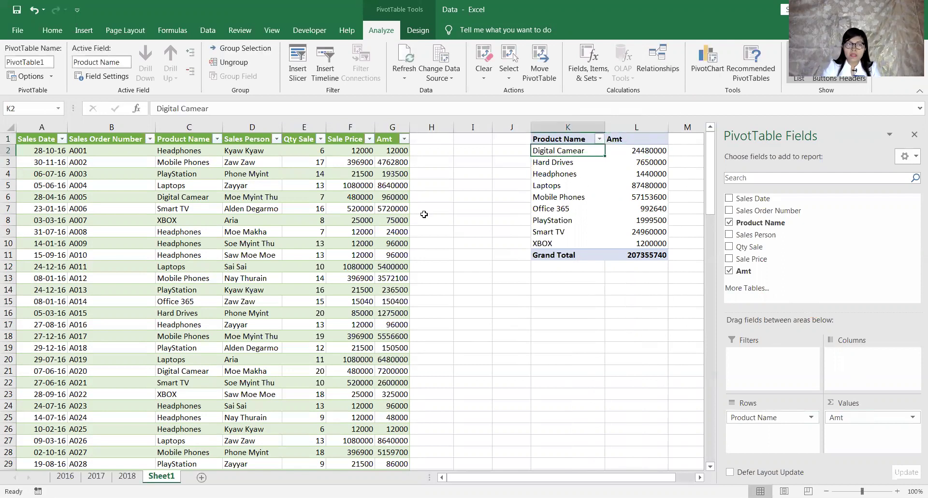
click(624, 158)
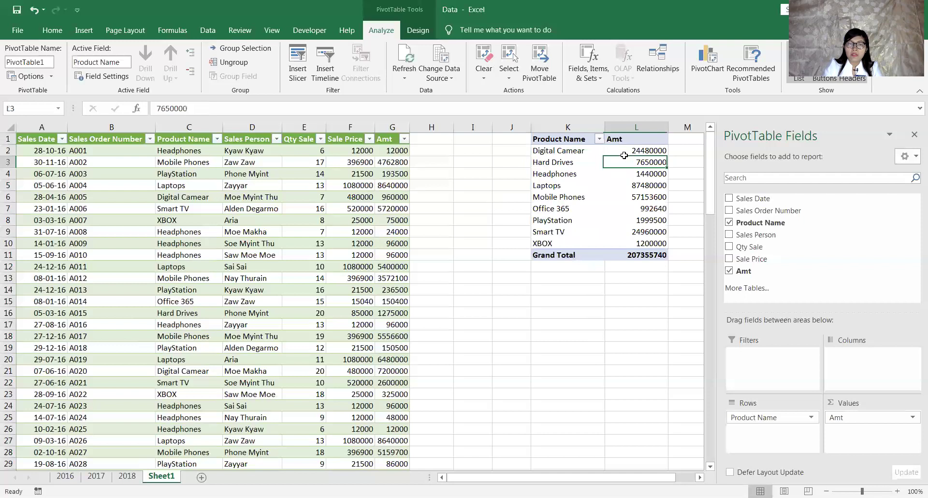
drag(625, 157, 624, 154)
click(566, 153)
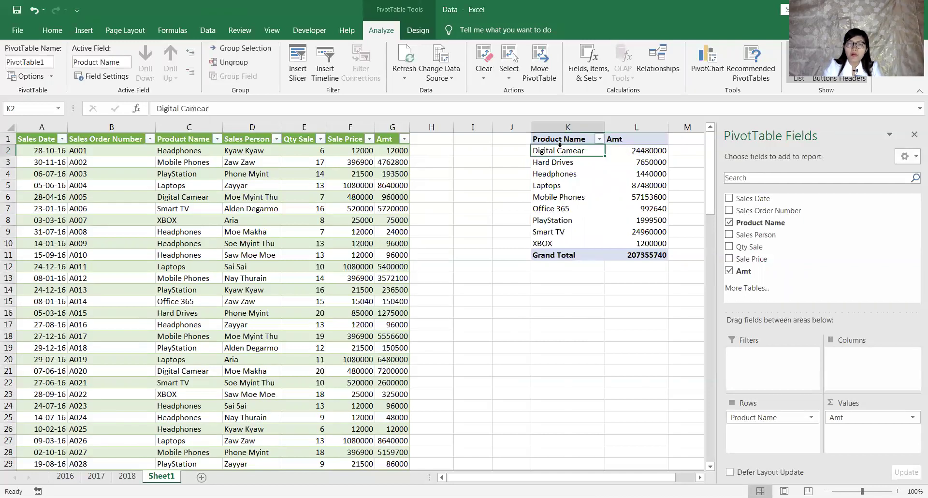
drag(560, 137, 646, 254)
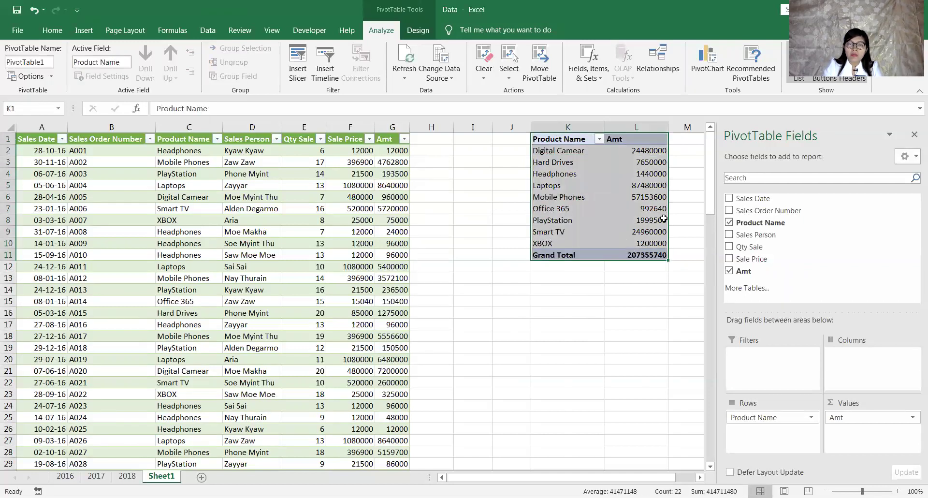
drag(669, 228, 668, 274)
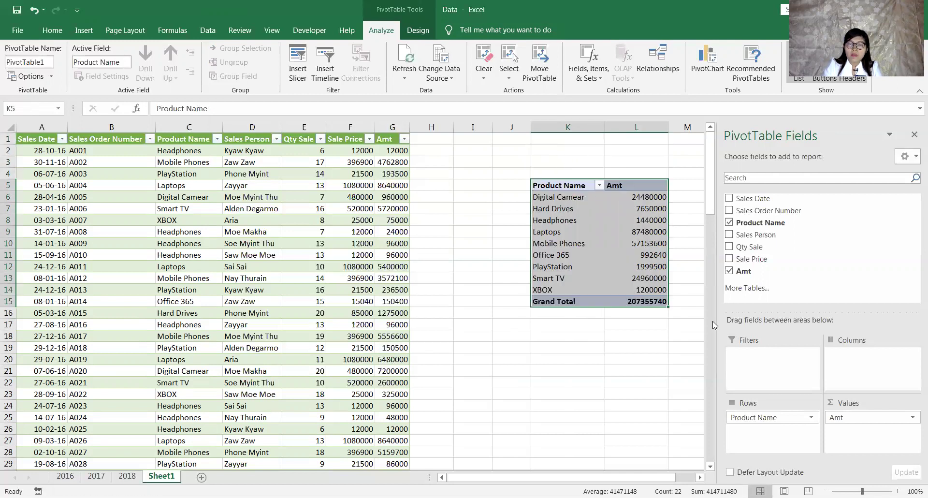
drag(771, 201, 772, 358)
Check the Sales Date filter list, then insert a Sales Date timeline beside PivotTable1.
click(638, 163)
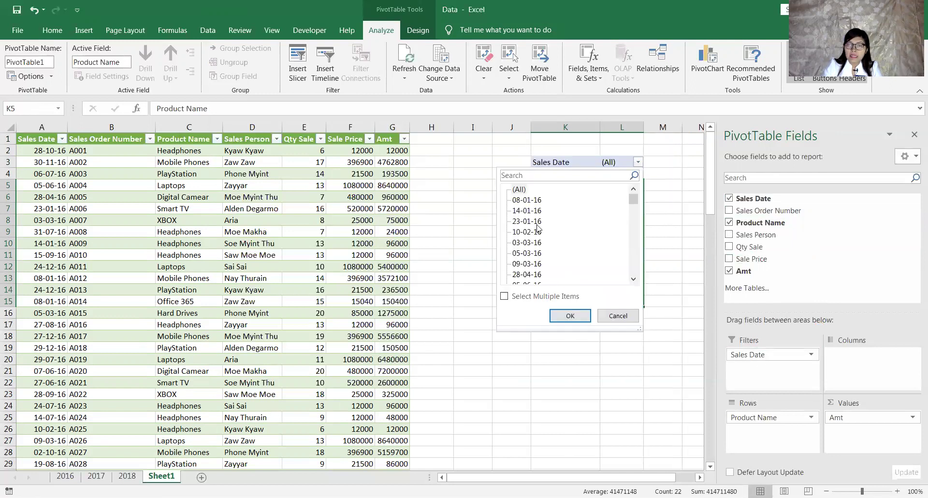
click(617, 315)
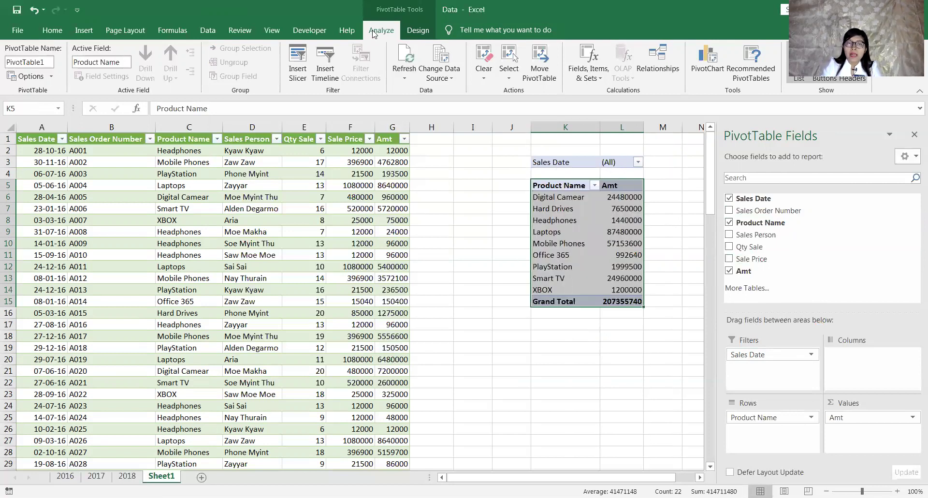
click(341, 74)
click(332, 242)
click(374, 369)
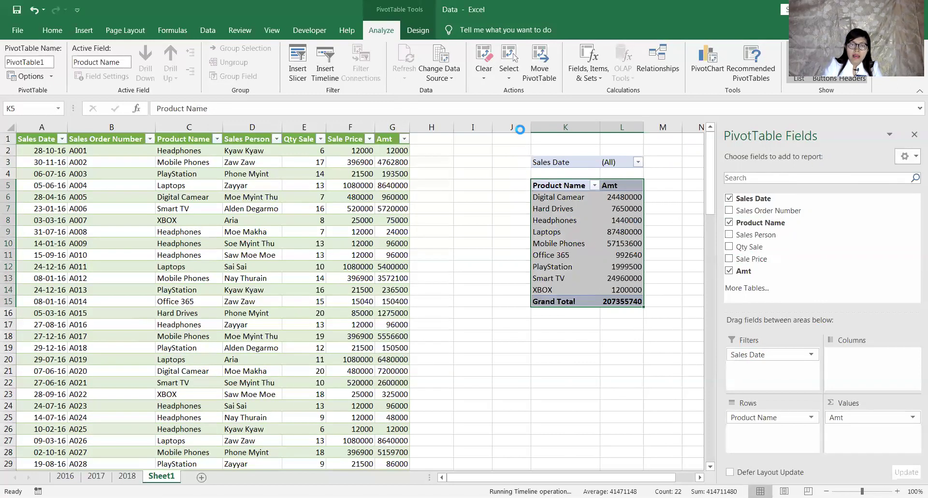
drag(387, 271, 787, 159)
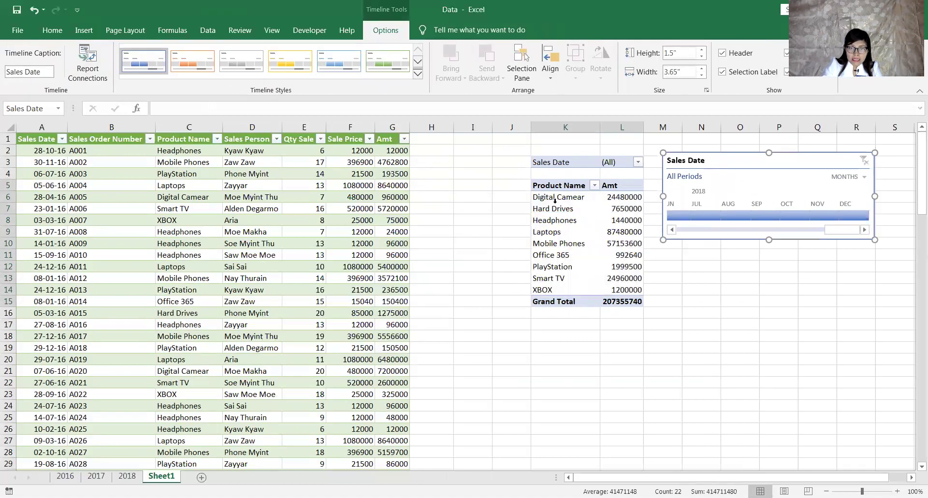
click(555, 199)
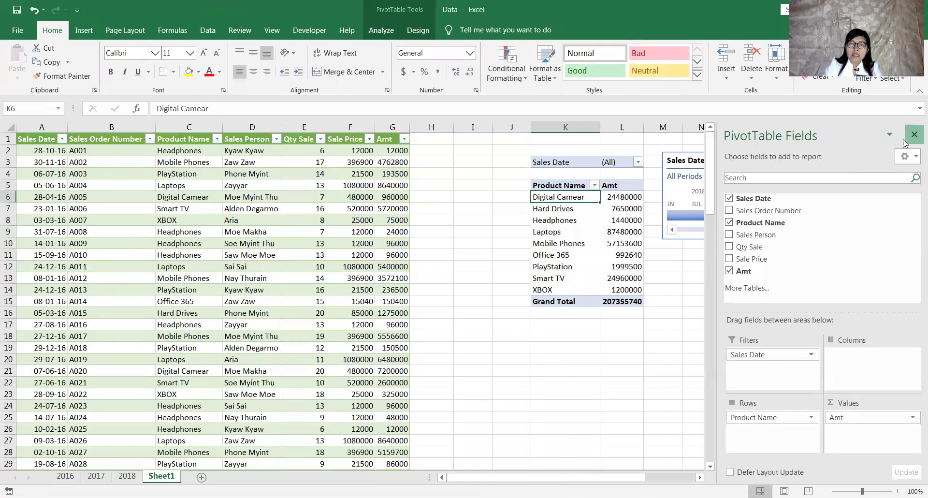
Hide the field list and filter the timeline to June, then August 2018.
click(914, 135)
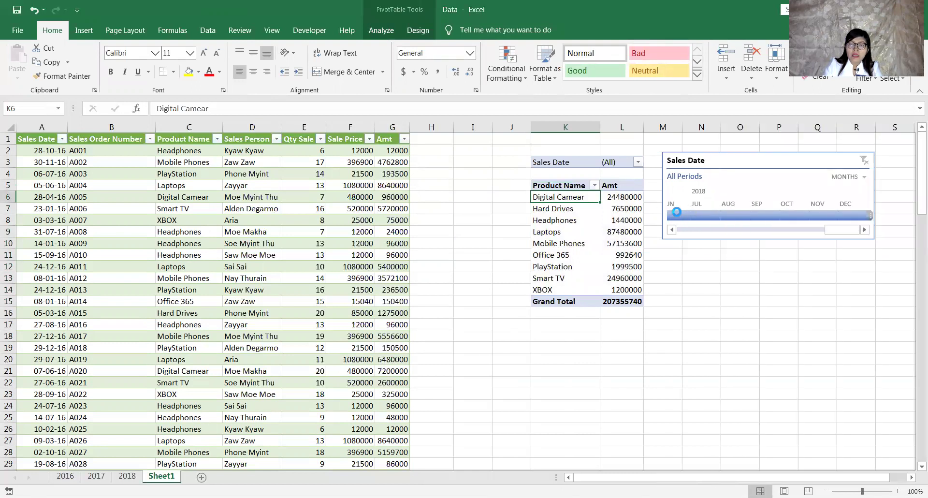
click(682, 215)
drag(665, 219, 733, 213)
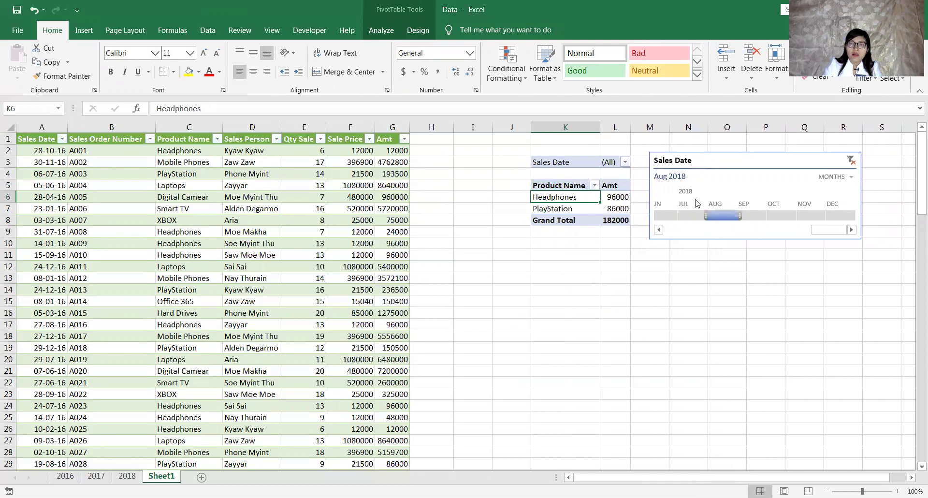
Switch the timeline to years and filter to 2016, 2017, then 2018.
click(833, 178)
click(832, 189)
click(666, 217)
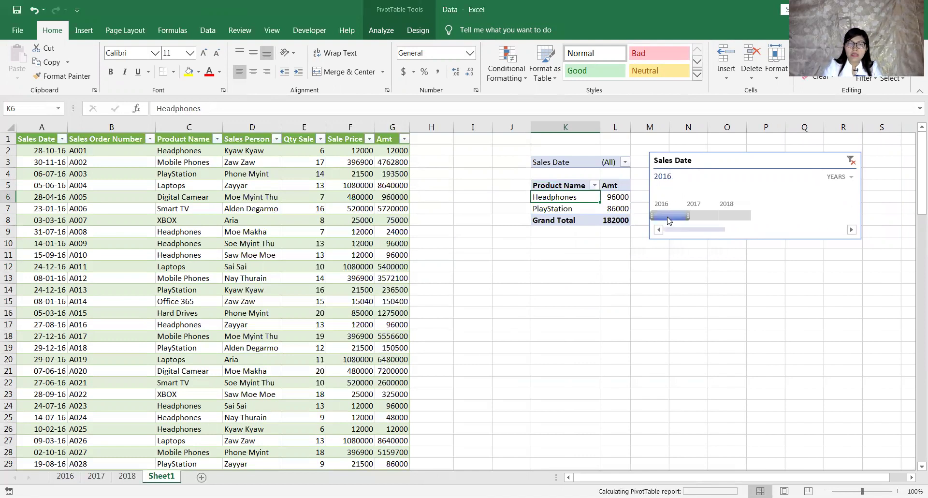
click(718, 217)
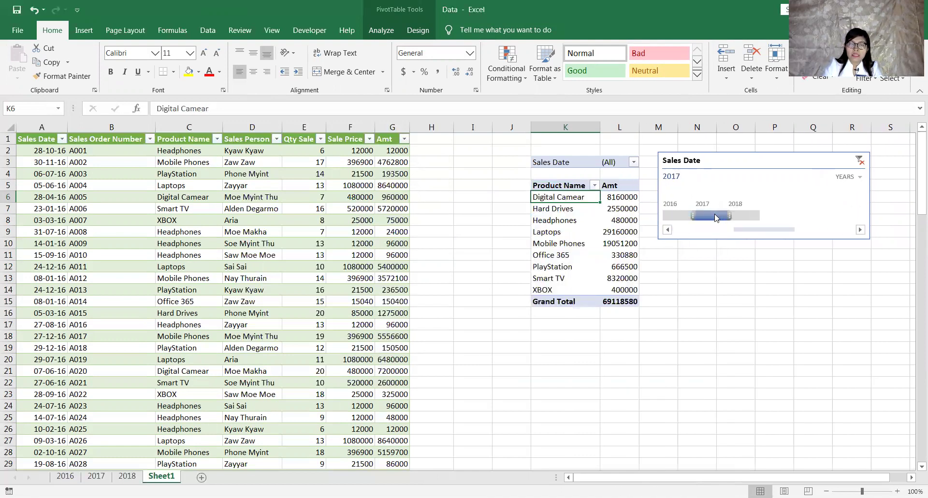
click(744, 216)
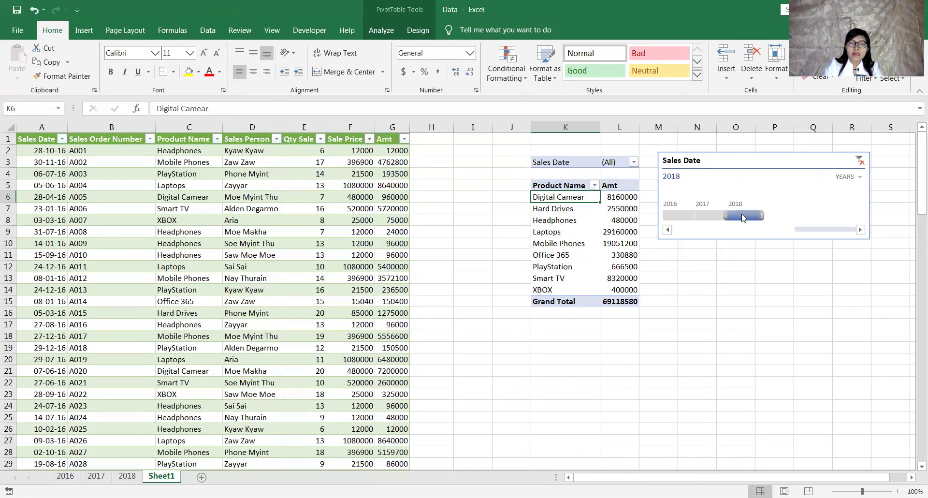
Switch the timeline to quarters, then months, and clear the filter to All Periods.
click(860, 177)
click(858, 207)
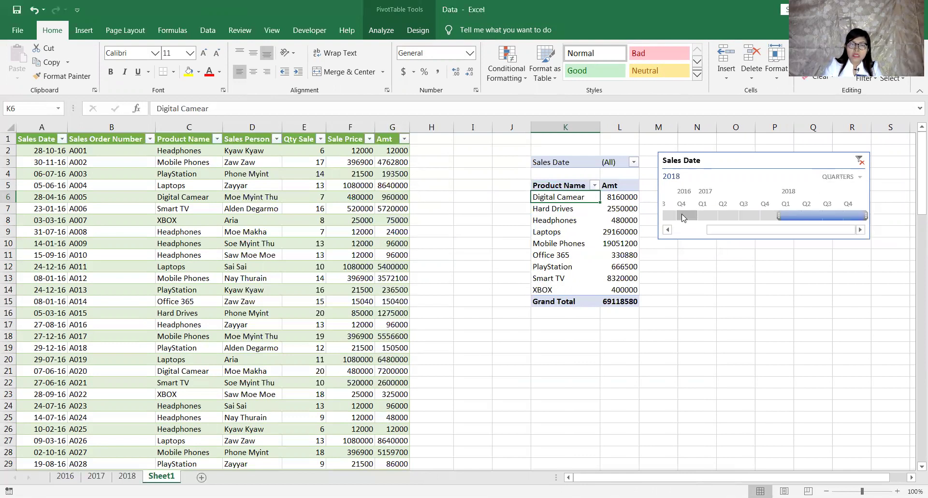
click(830, 179)
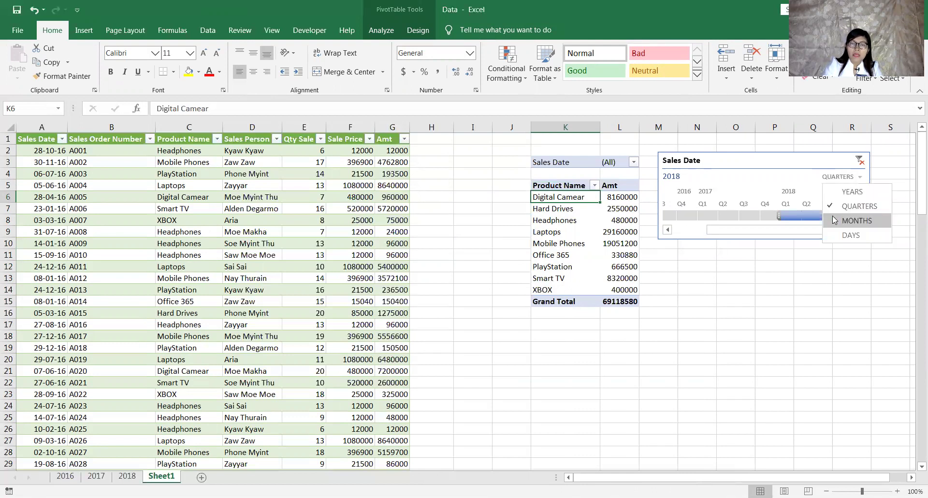
click(835, 220)
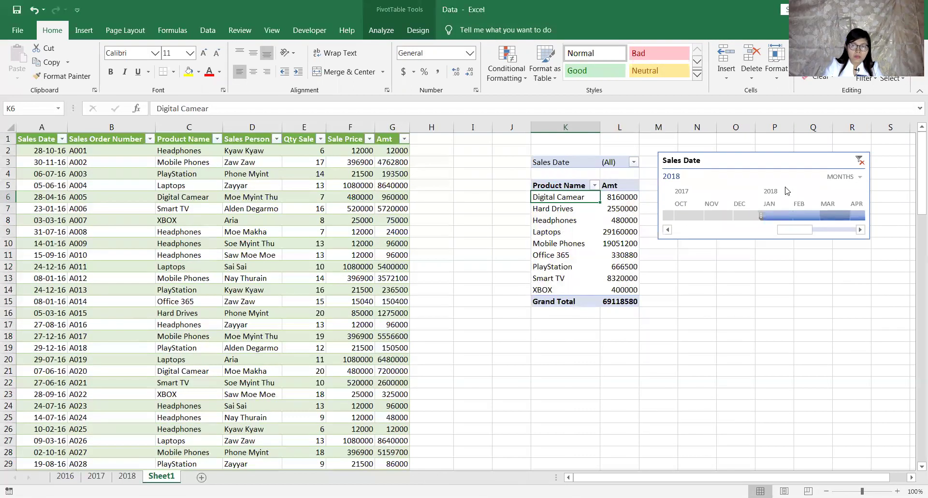
click(861, 161)
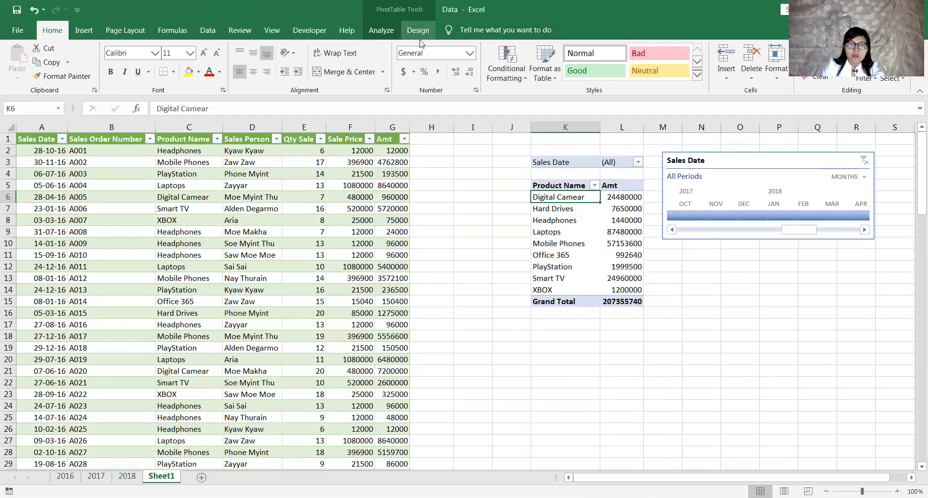
Remove Sales Date from the report filters and move a smaller timeline above the pivot.
click(382, 30)
click(800, 73)
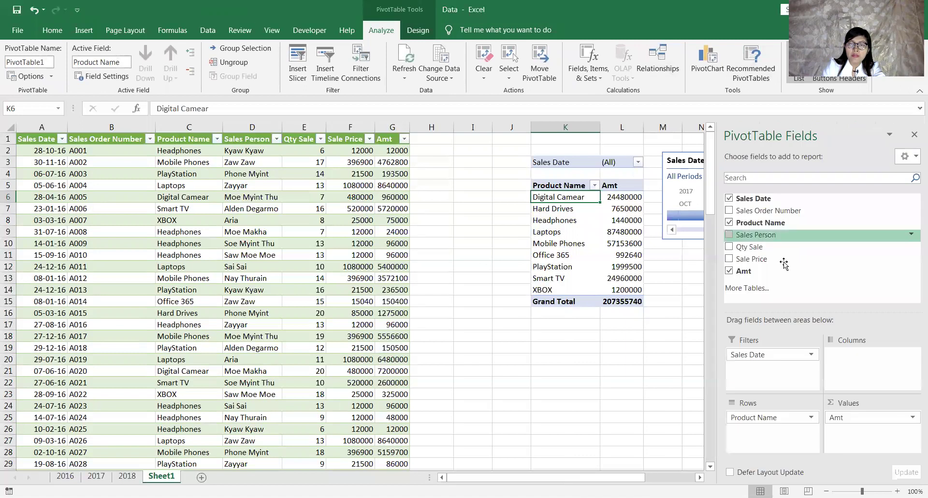
drag(761, 354, 654, 354)
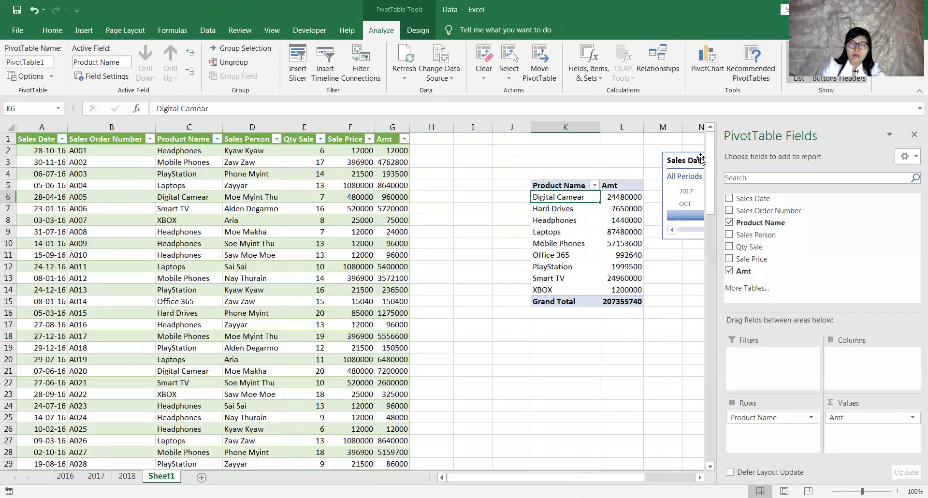
drag(696, 159, 568, 151)
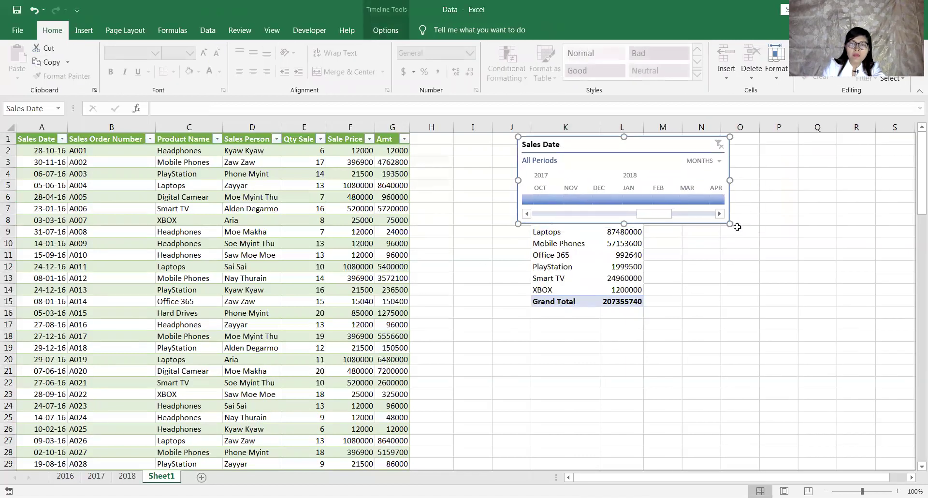
mouse_move(671, 183)
mouse_down()
mouse_move(631, 183)
mouse_move(738, 159)
mouse_up()
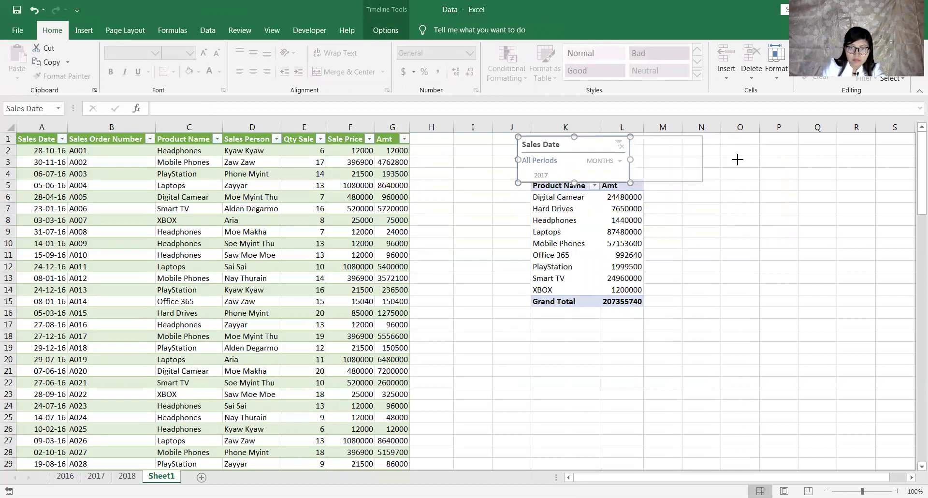
drag(628, 182, 629, 174)
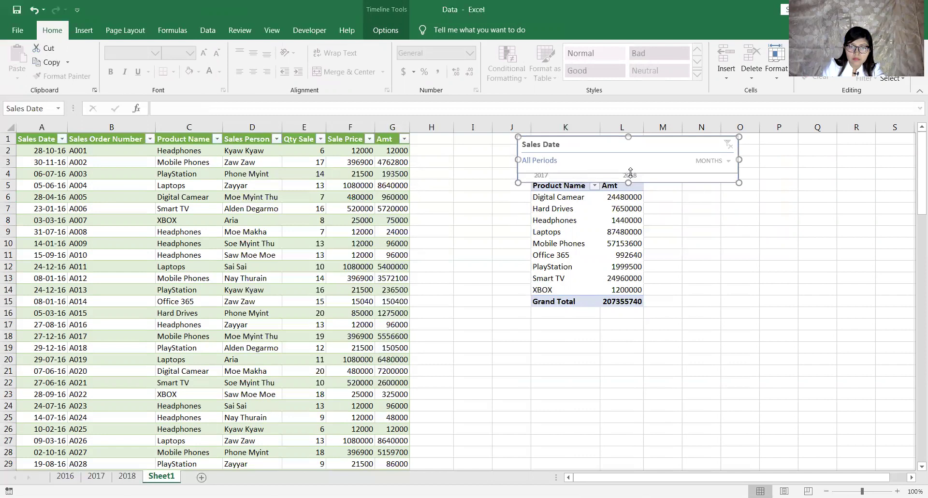
Move the pivot table down to start at K14 and adjust the timeline's size and position.
drag(556, 189, 623, 301)
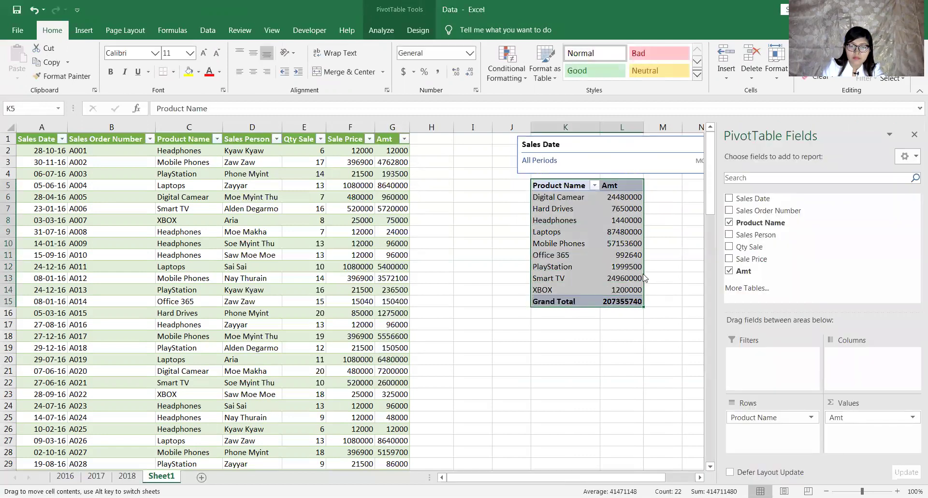
drag(643, 278, 643, 383)
click(915, 134)
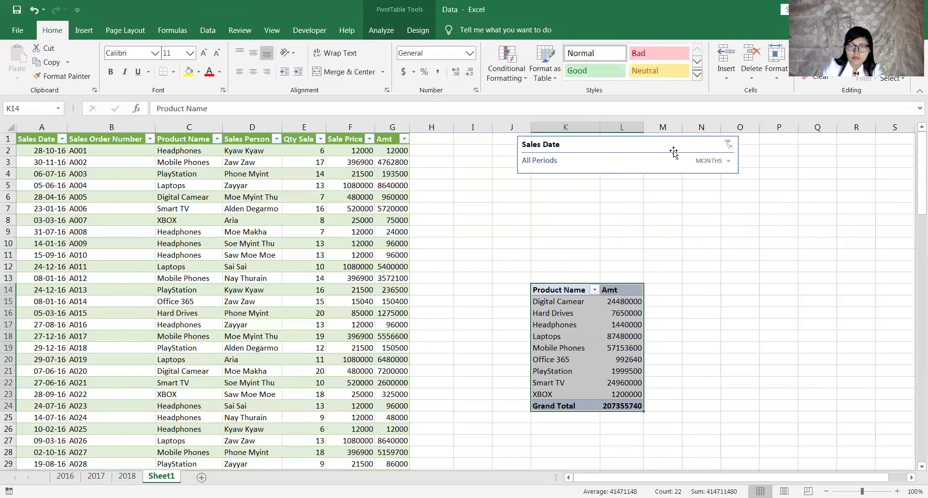
click(673, 148)
drag(627, 175, 614, 245)
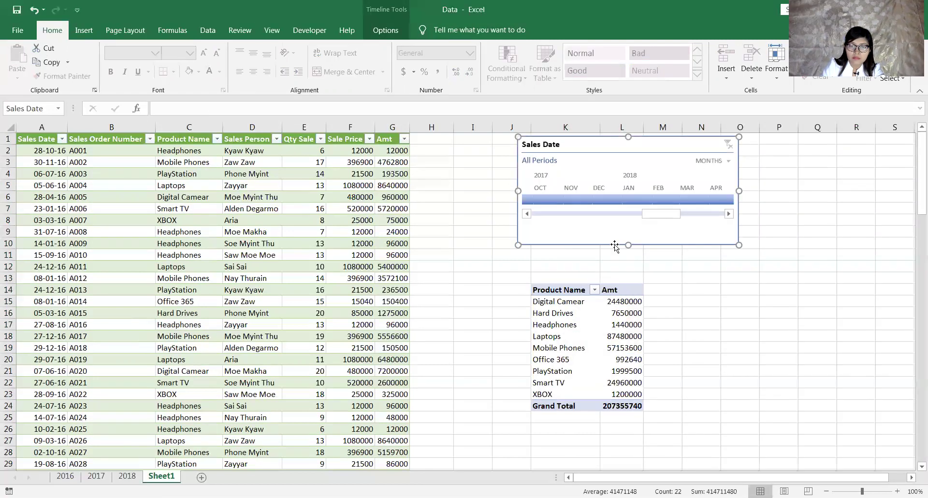
drag(608, 164, 625, 193)
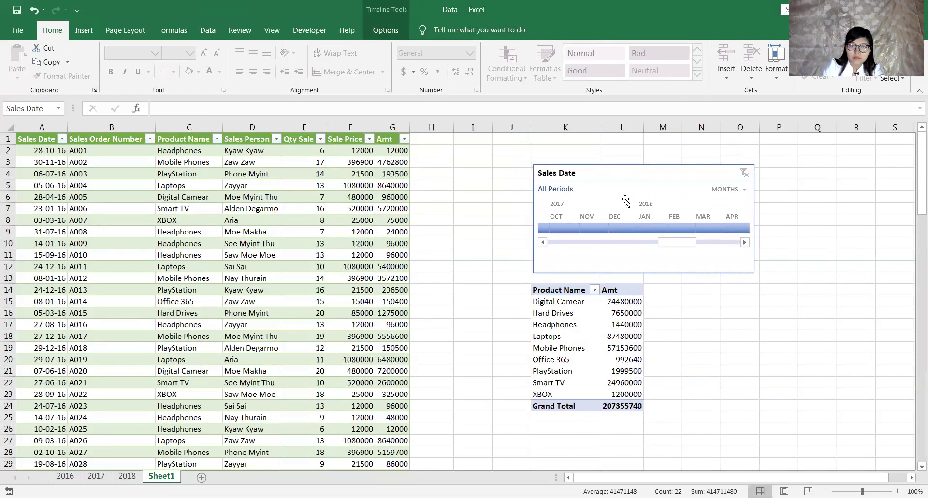
click(622, 301)
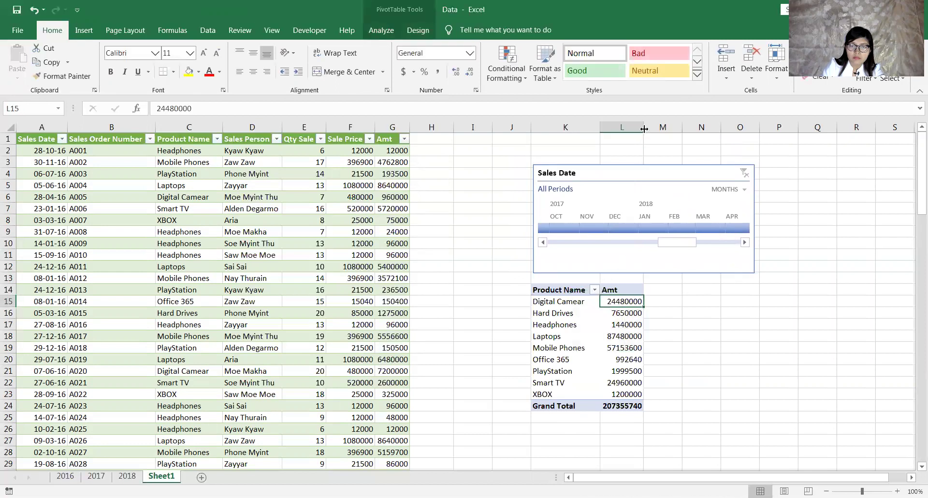
Widen the pivot's Amt column L and Product Name column K.
drag(644, 127, 759, 127)
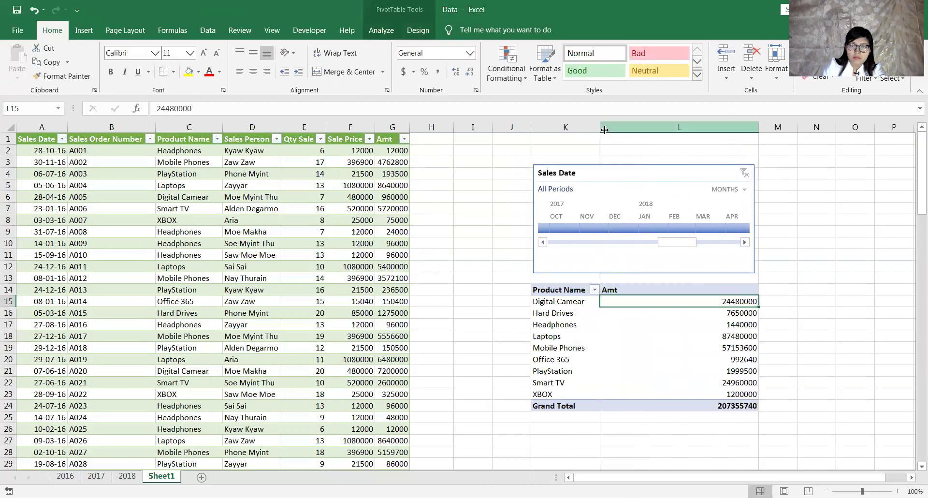
drag(601, 126, 648, 125)
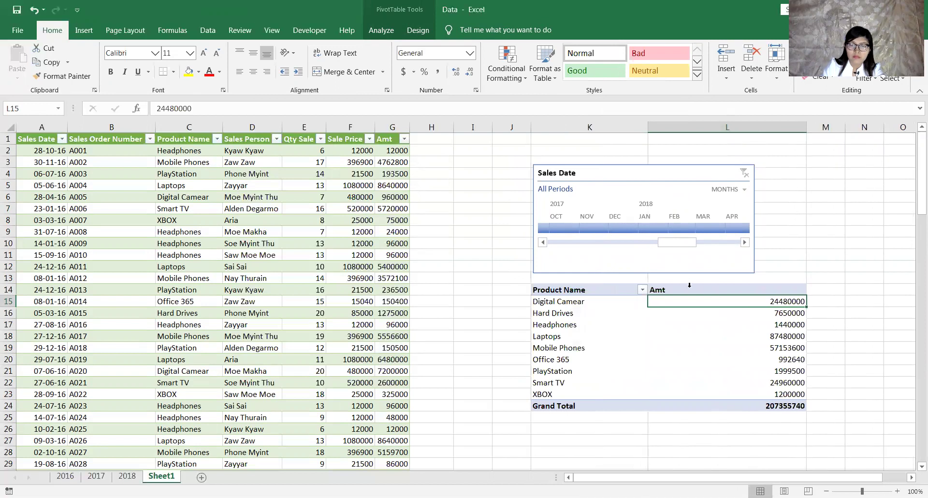
drag(659, 324, 659, 336)
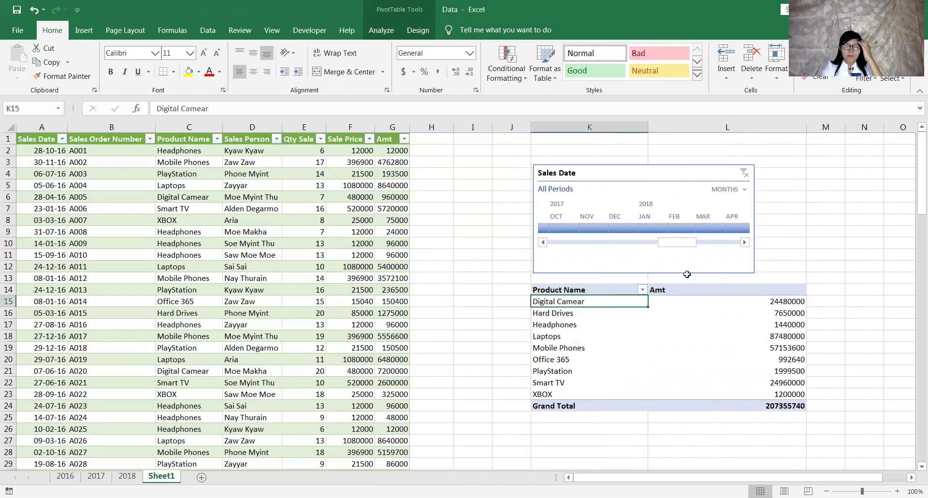
click(349, 151)
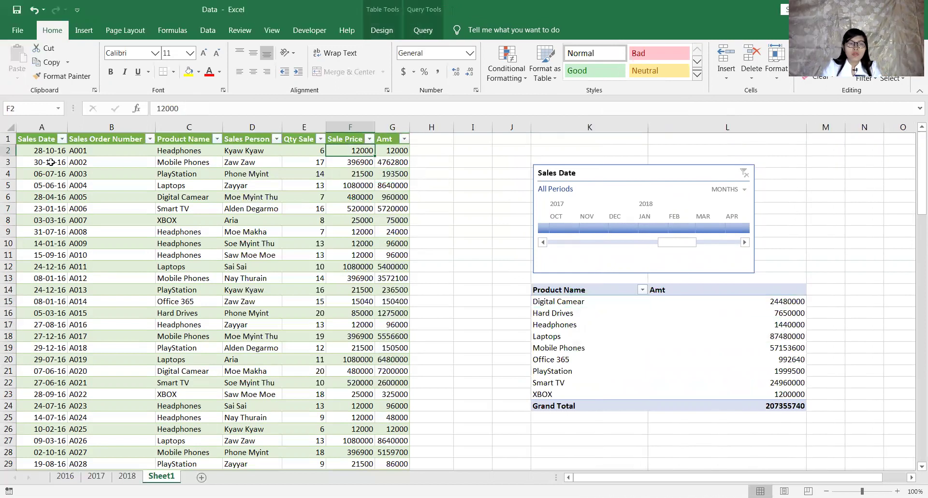
Scroll through the combined sales rows and back, then narrow the pivot's Amt column L.
scroll(65, 317, down, 6)
scroll(62, 340, down, 4)
scroll(62, 340, down, 5)
scroll(62, 340, down, 4)
scroll(297, 301, up, 4)
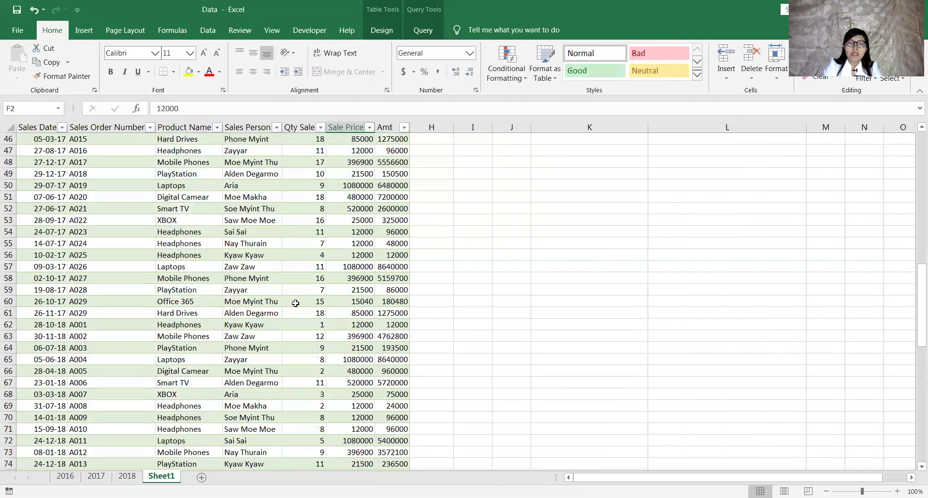
scroll(310, 300, up, 8)
scroll(309, 300, up, 3)
scroll(308, 289, up, 4)
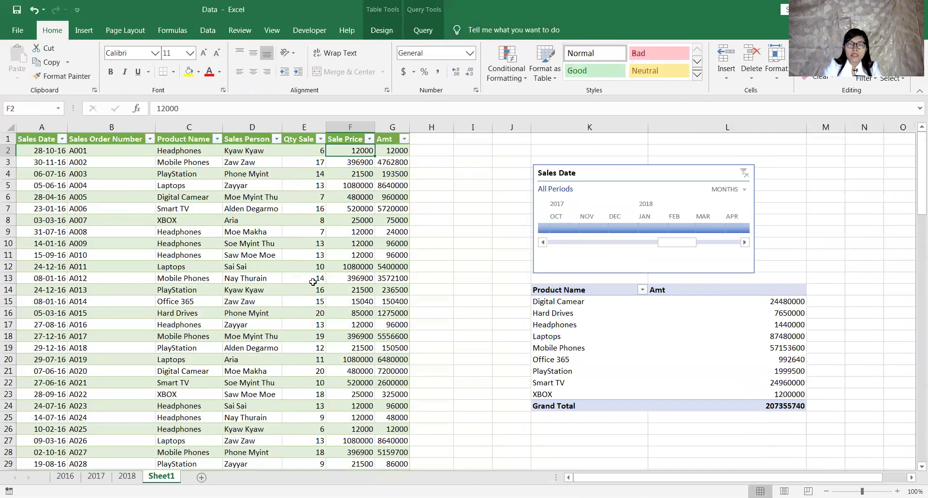
click(759, 305)
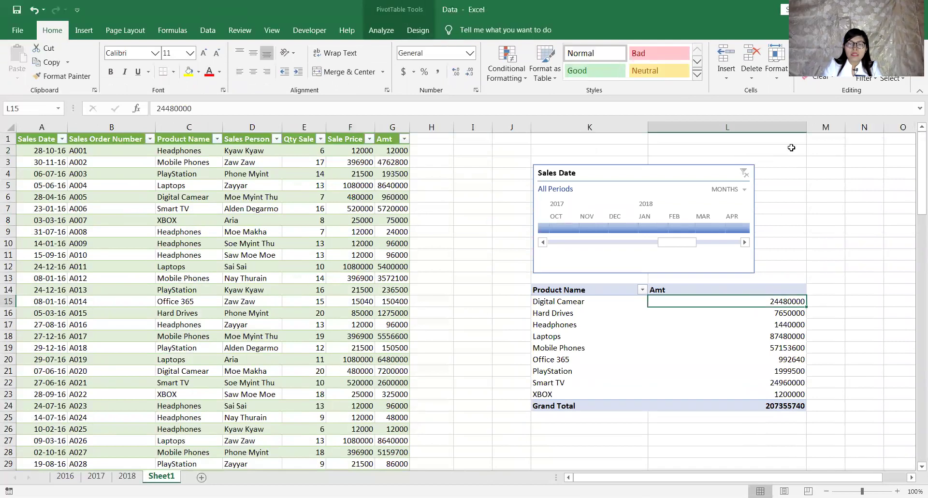
mouse_move(810, 127)
mouse_down()
mouse_move(742, 126)
mouse_move(759, 126)
mouse_up()
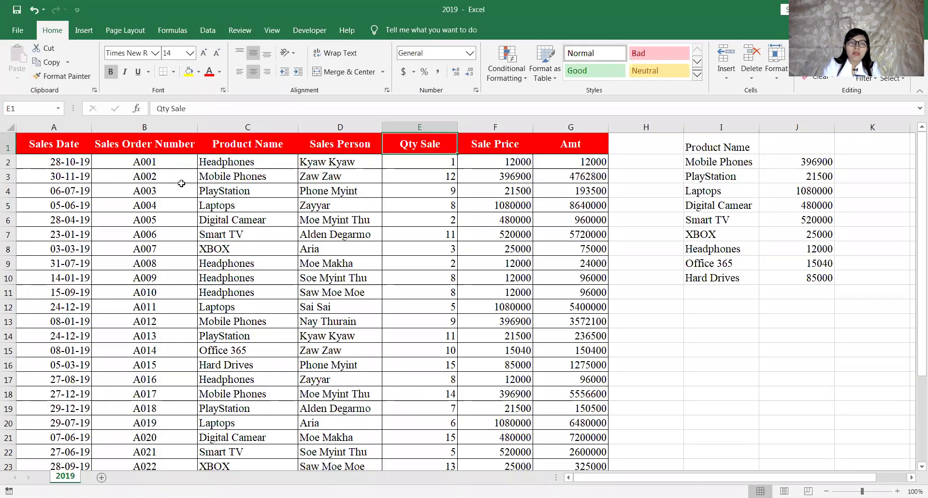
Convert the 2019 sales range into a table with headers.
click(87, 144)
click(145, 144)
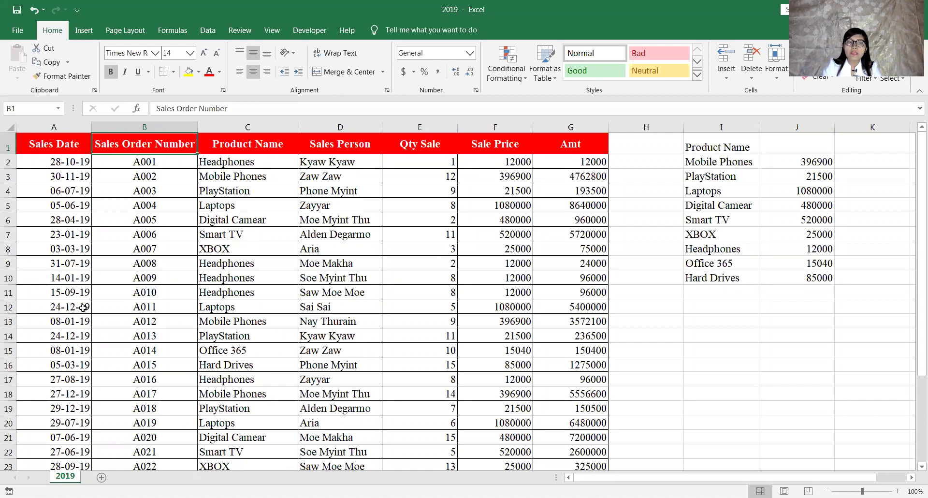
click(73, 145)
click(145, 142)
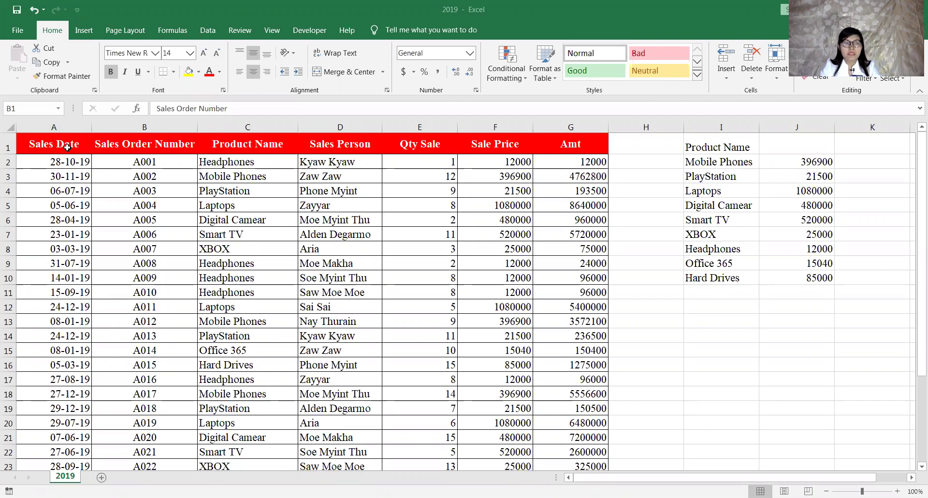
click(66, 143)
key(ctrl+t)
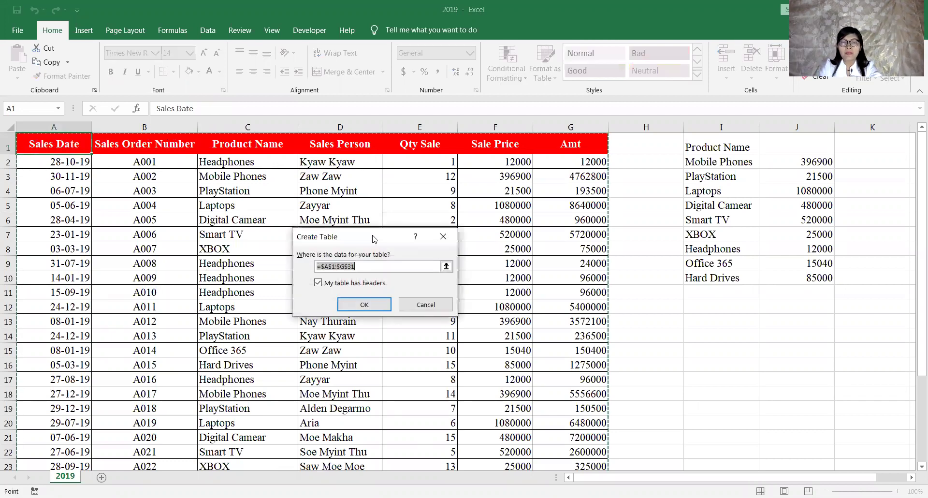
click(364, 303)
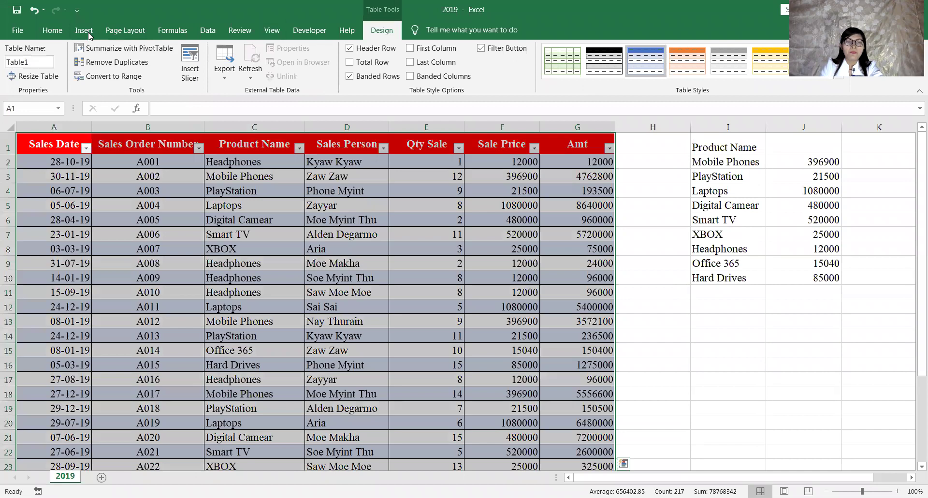
Rename the table from Table1 to _2019.
click(40, 61)
key(BackSpace)
text(19)
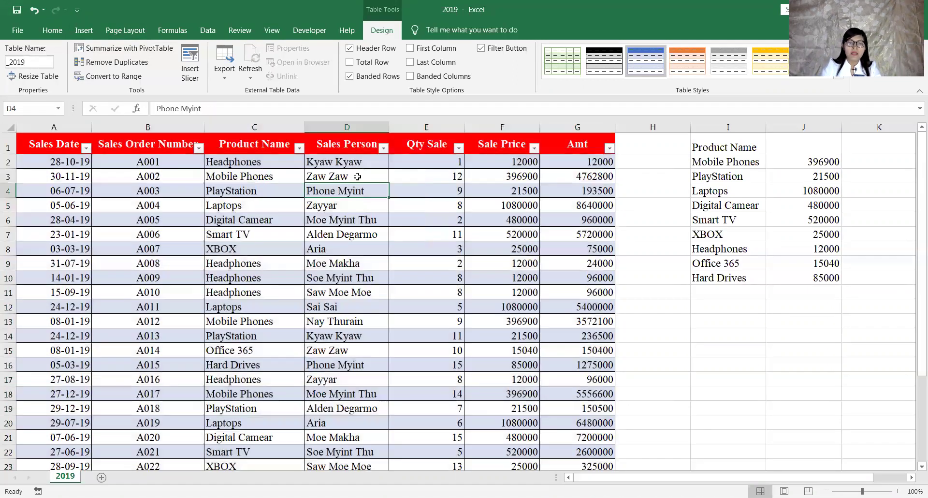
click(347, 190)
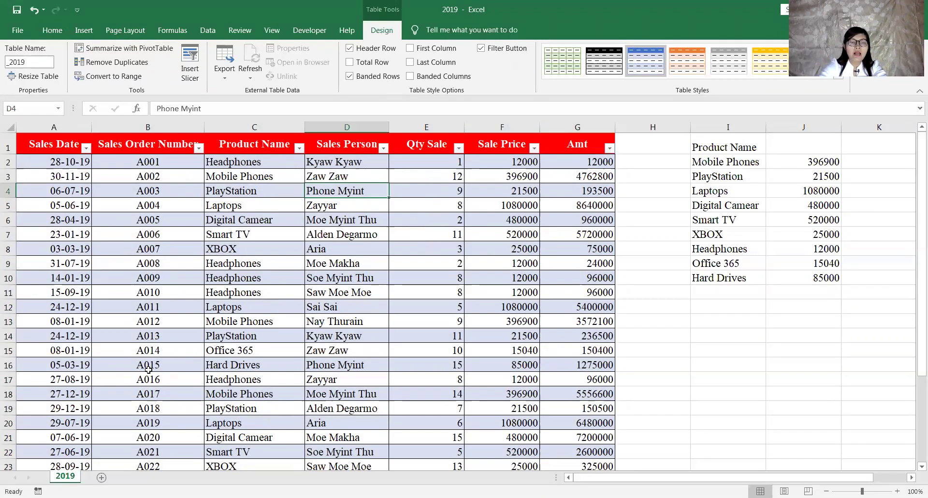
Move the 2019 sheet into Data.xlsx, placing it at the end after Sheet1.
right_click(67, 476)
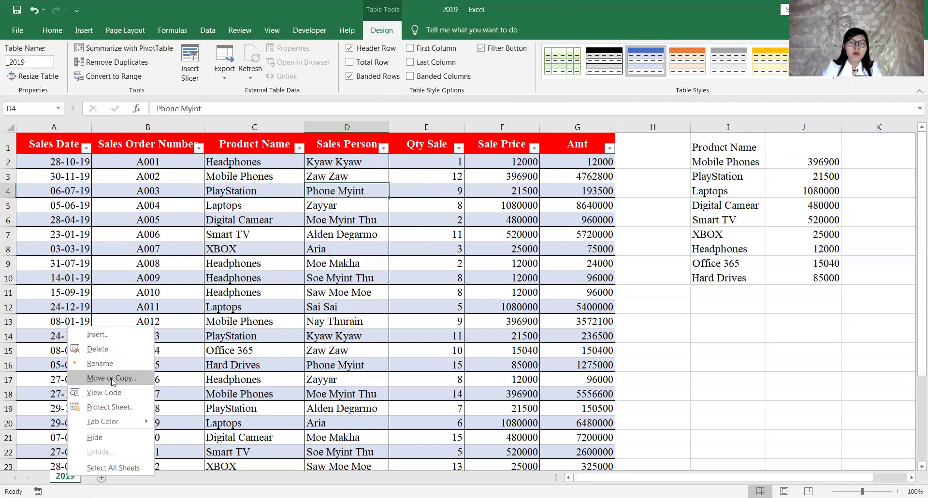
click(112, 380)
drag(93, 295, 155, 283)
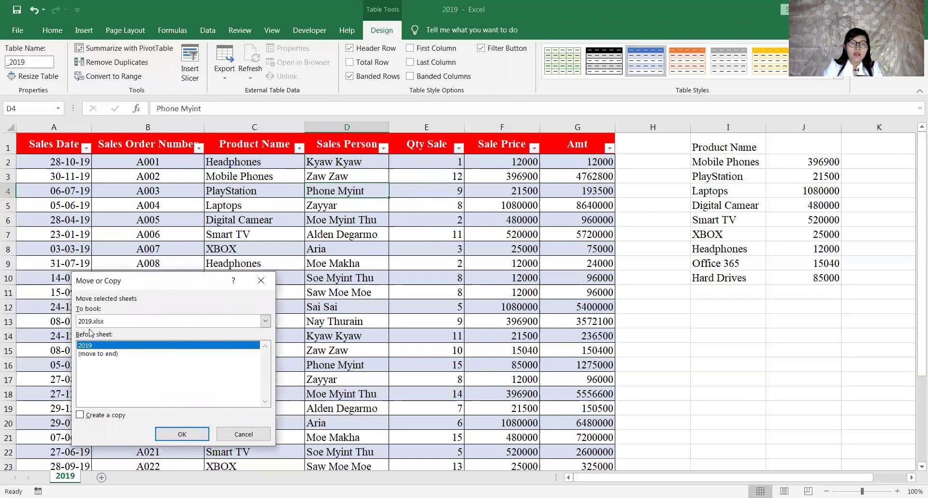
click(108, 321)
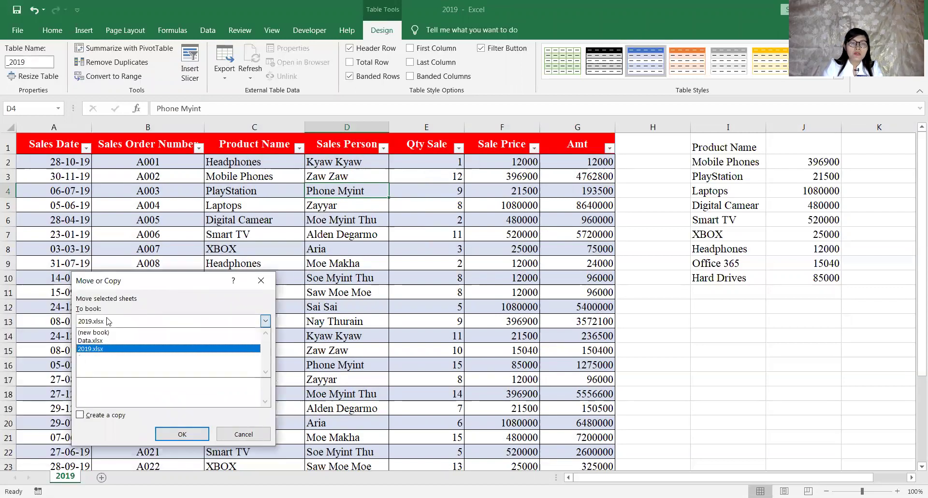
click(93, 340)
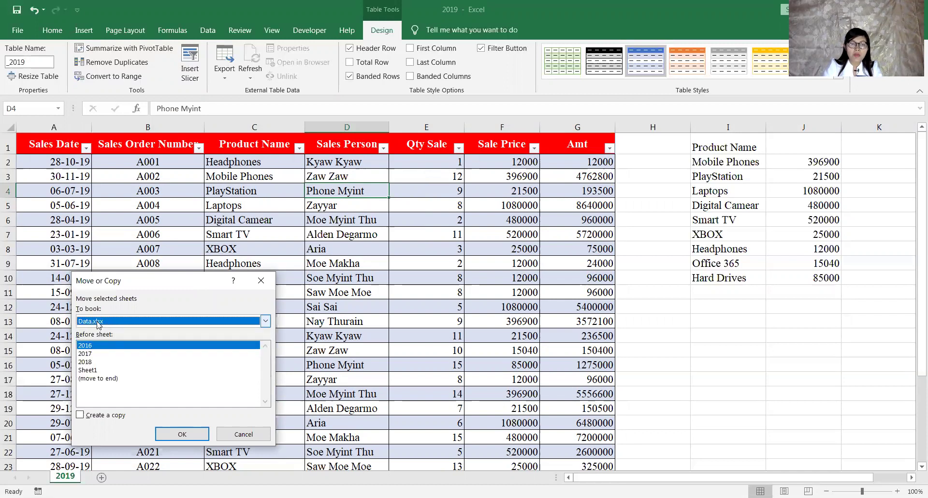
click(107, 378)
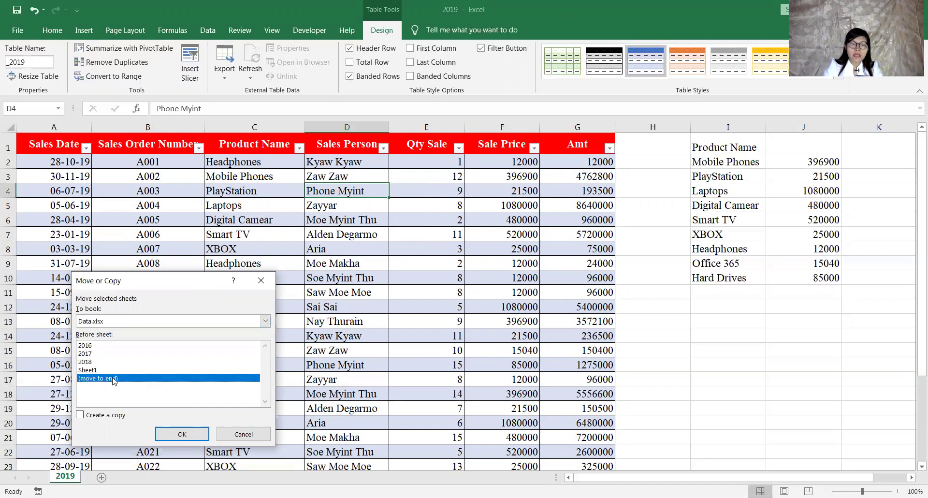
click(195, 433)
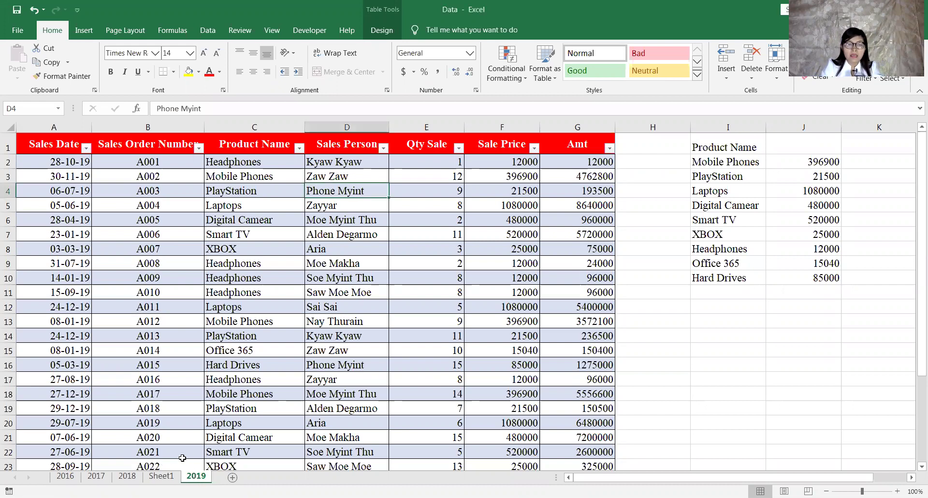
Refresh the Merge_Data query on Sheet1 and scroll to confirm the 2019 orders reach row 121.
click(161, 477)
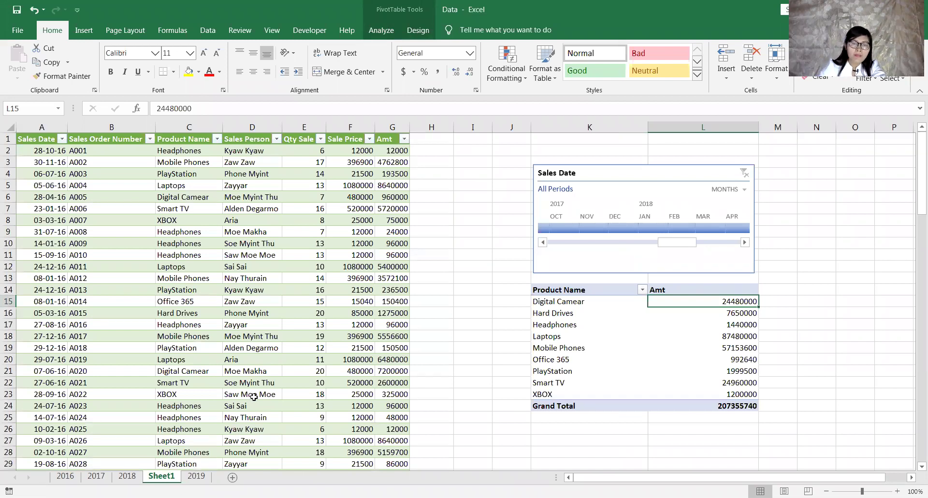
click(293, 220)
click(284, 167)
click(290, 150)
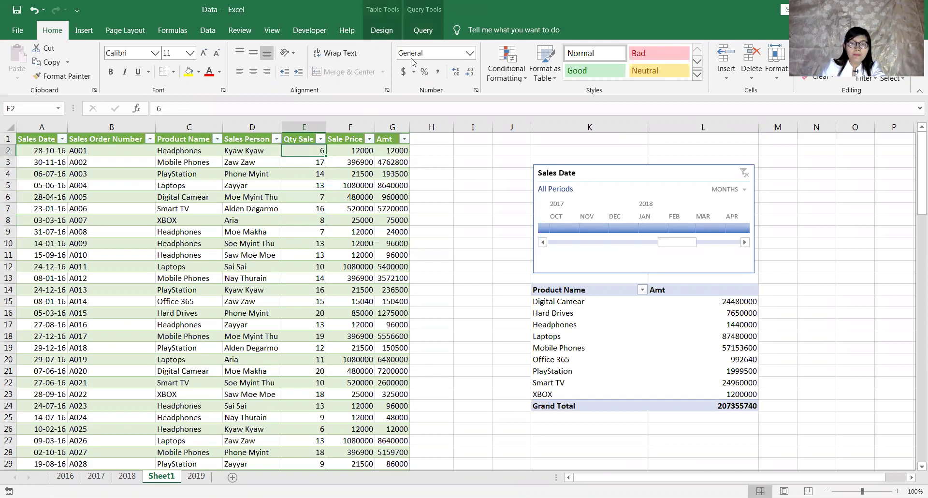
click(423, 33)
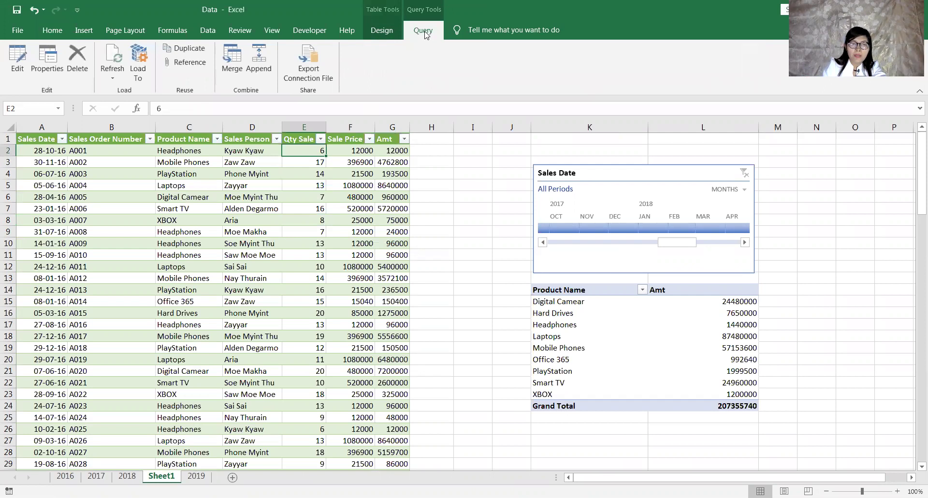
click(115, 56)
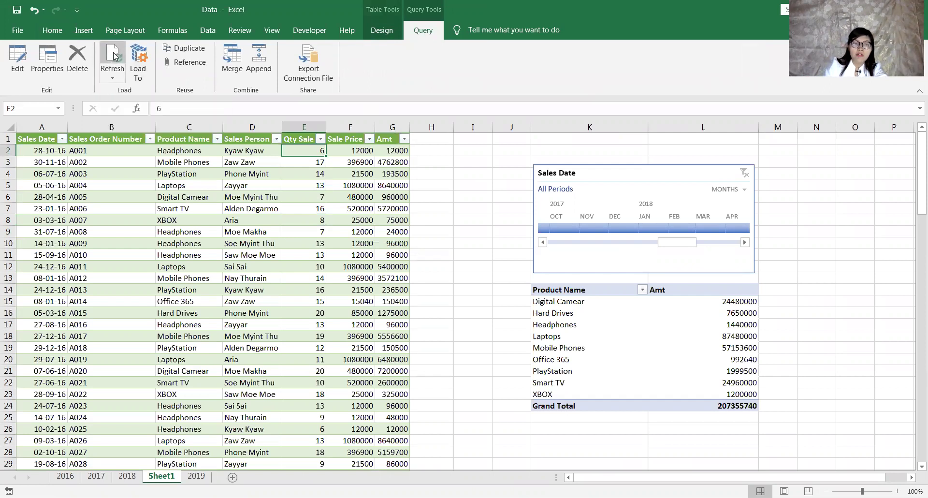
scroll(233, 367, down, 3)
scroll(237, 367, down, 6)
scroll(242, 367, down, 4)
scroll(243, 368, down, 8)
scroll(243, 368, down, 4)
scroll(244, 368, down, 8)
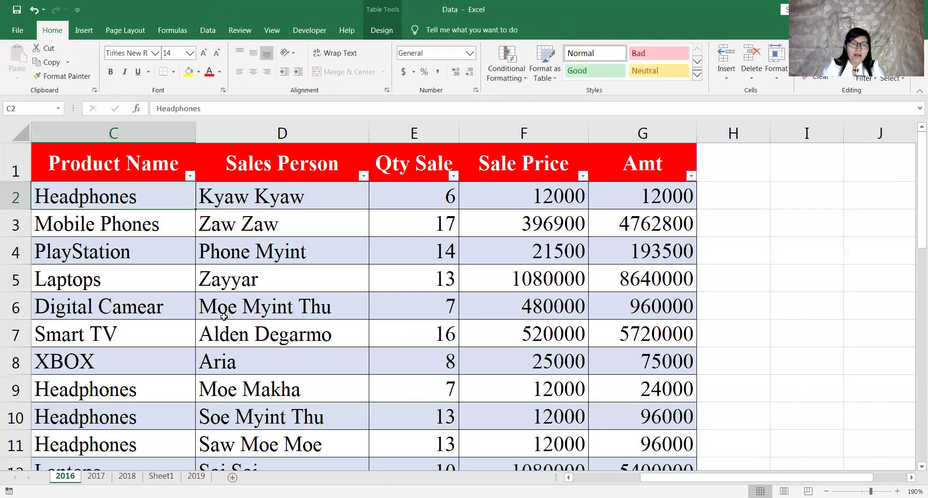
Start a new 2016 row 32 with a sales date and order number A030.
scroll(224, 317, down, 7)
scroll(253, 400, down, 3)
click(82, 189)
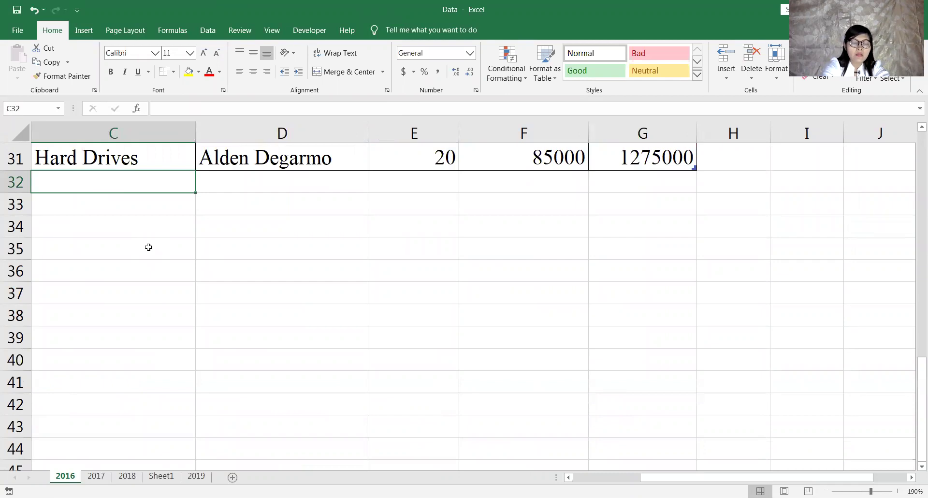
key(Home)
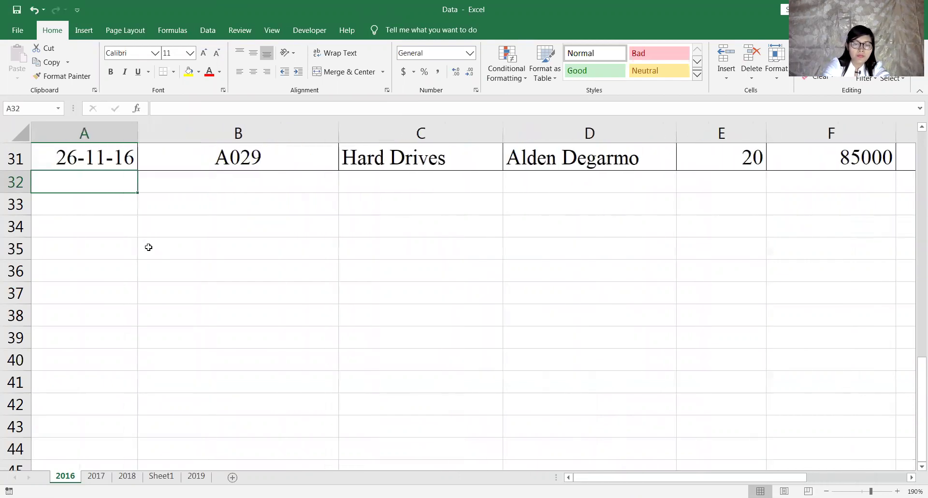
text(26-12-2016)
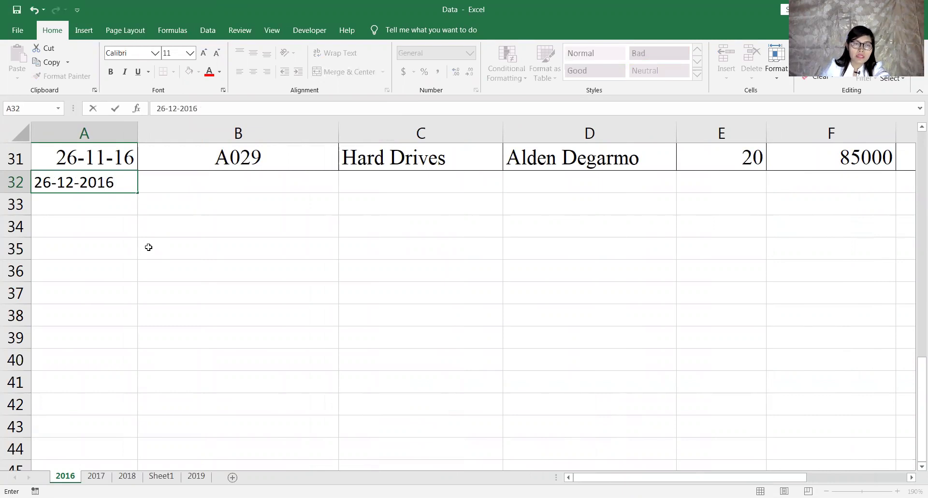
key(Tab)
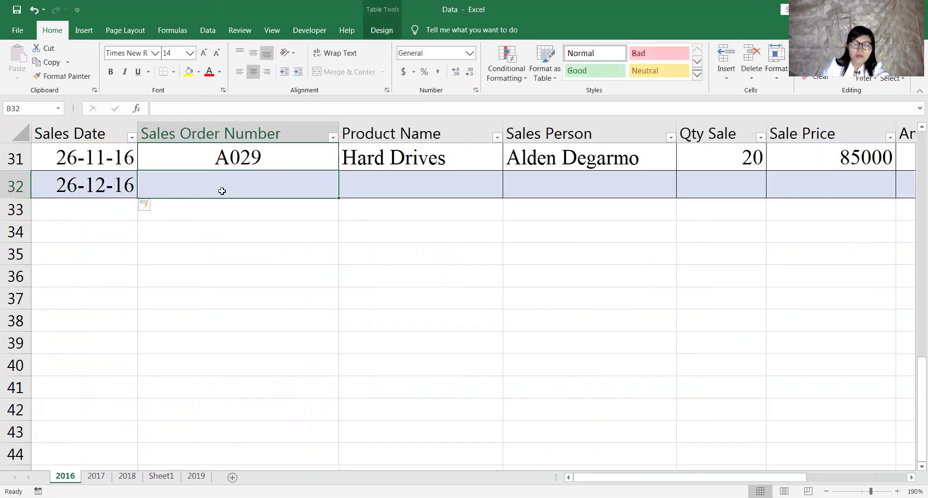
text(A030)
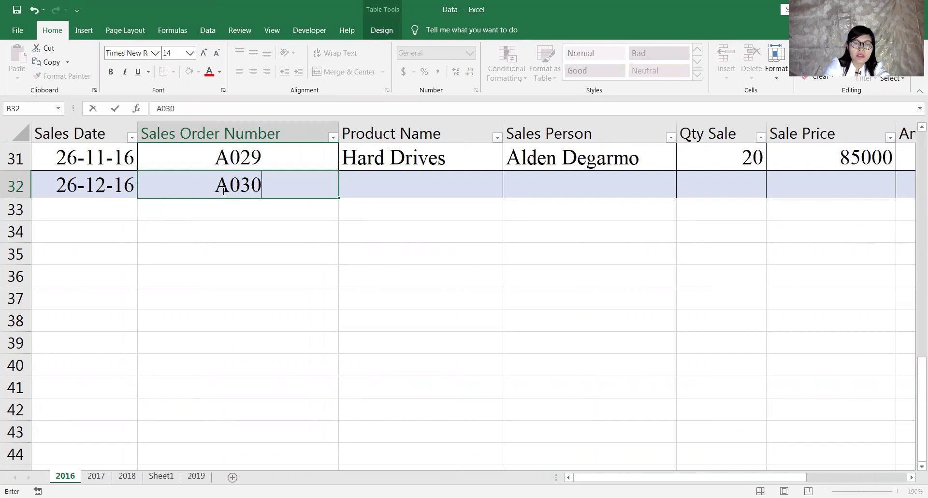
key(Tab)
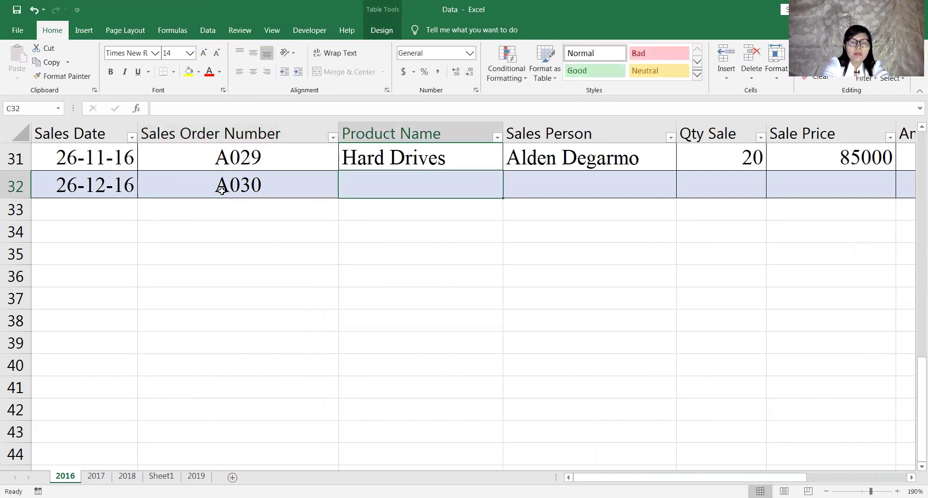
Fill in Wireless Network, the salesperson, quantity 20, price 85000, and fill Amt as 1275000.
text(Wireless Networ)
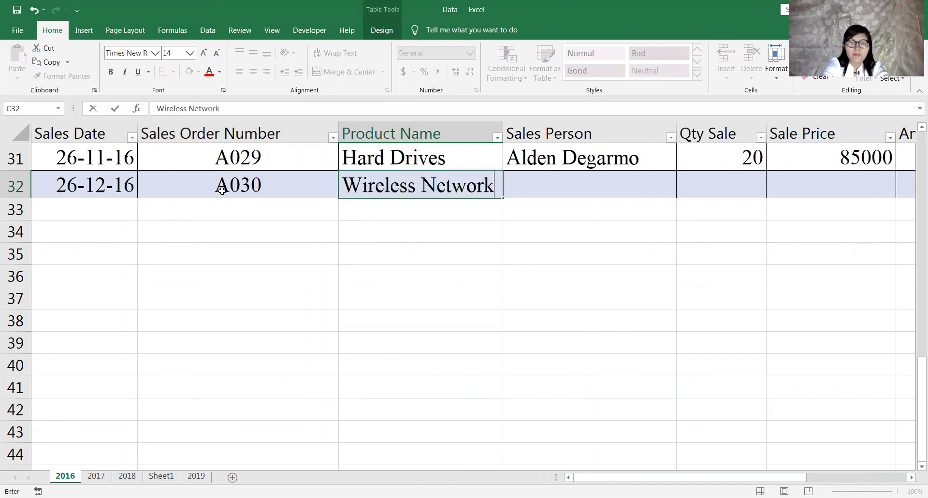
text(k)
key(Tab)
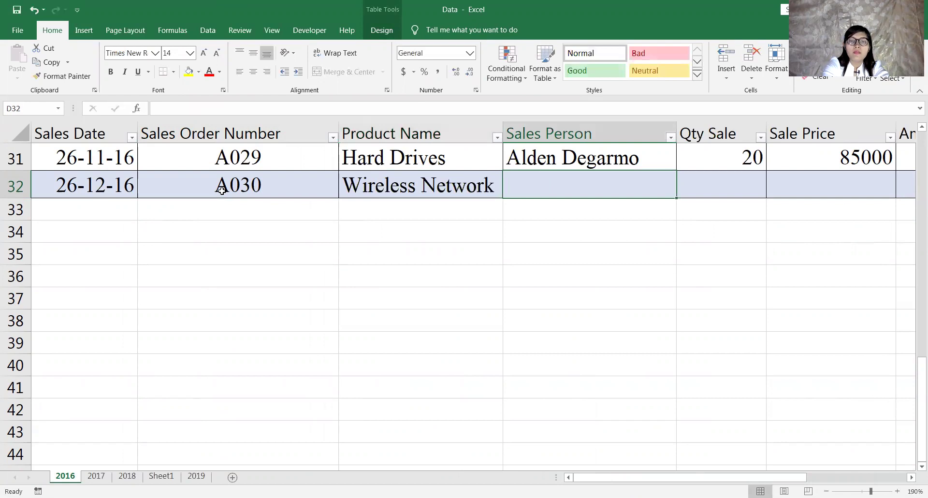
text(Kyaw Kyaw)
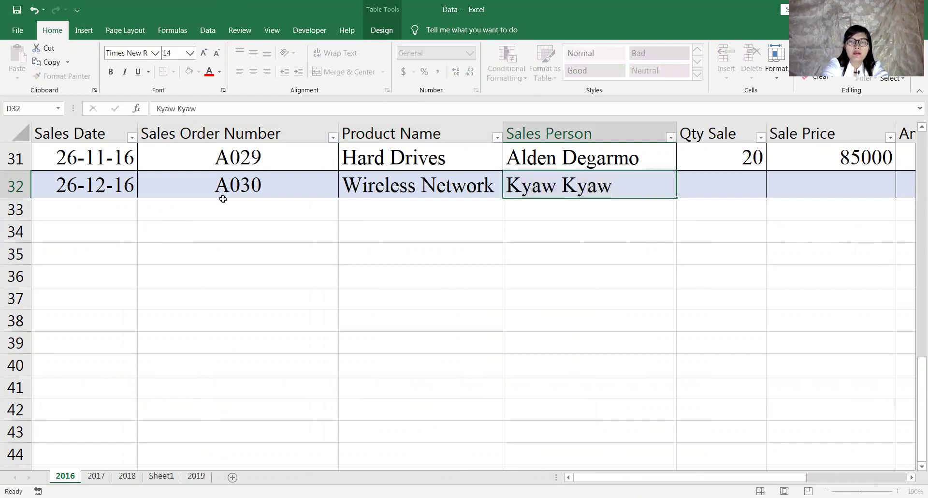
key(Tab)
text(20)
key(Tab)
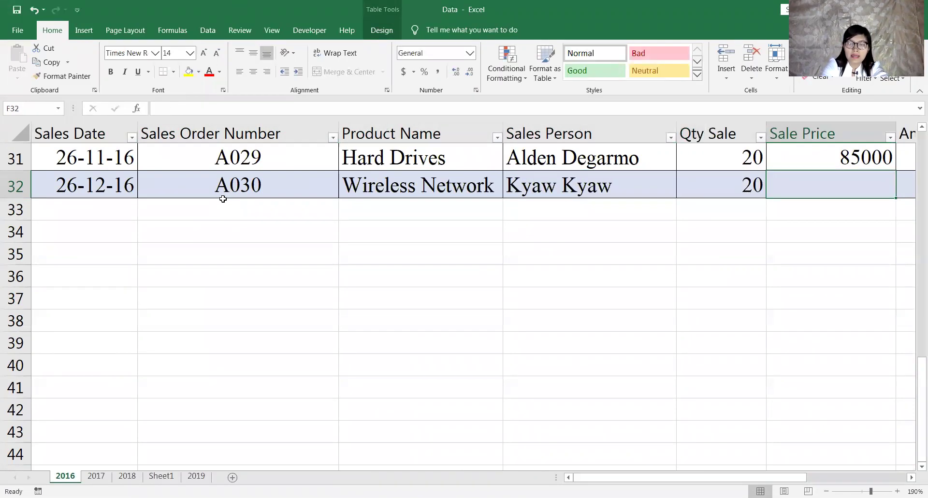
text(8500)
key(Tab)
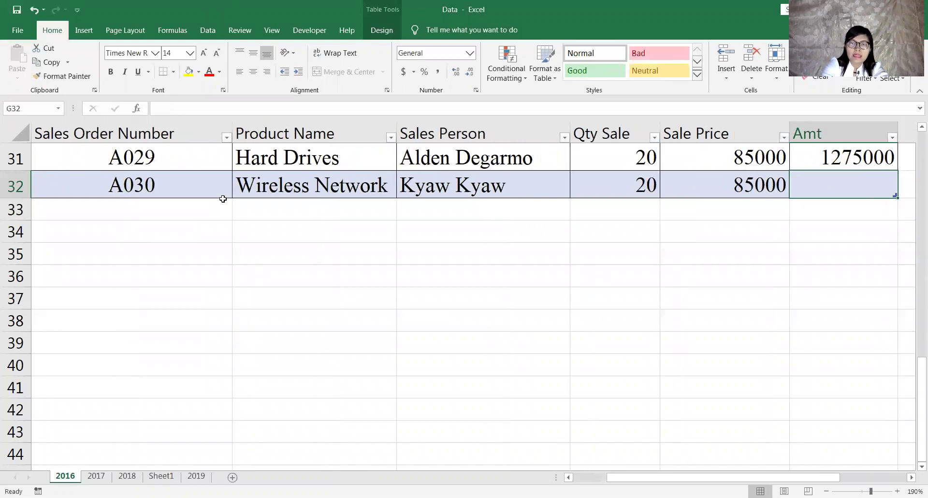
key(ctrl+d)
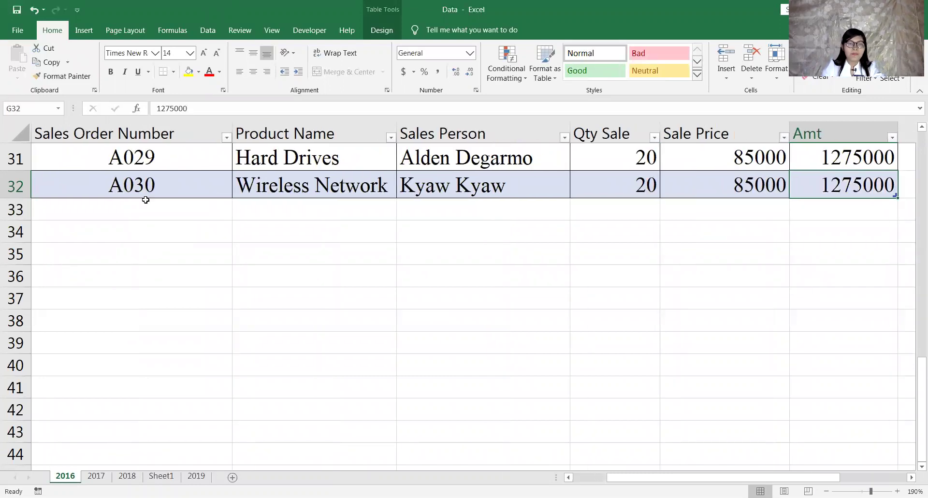
click(153, 479)
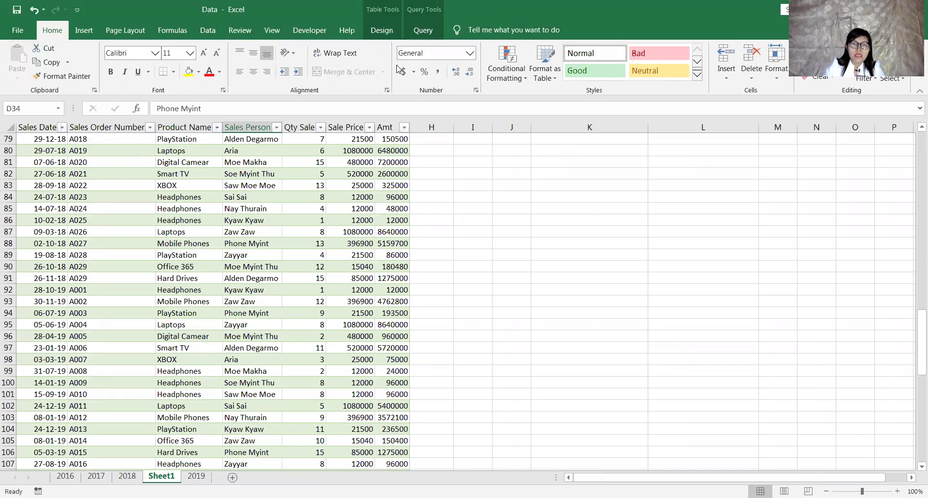
Review the Merge_Data table through row 122, then select the pivot's Digital Camear label.
click(423, 30)
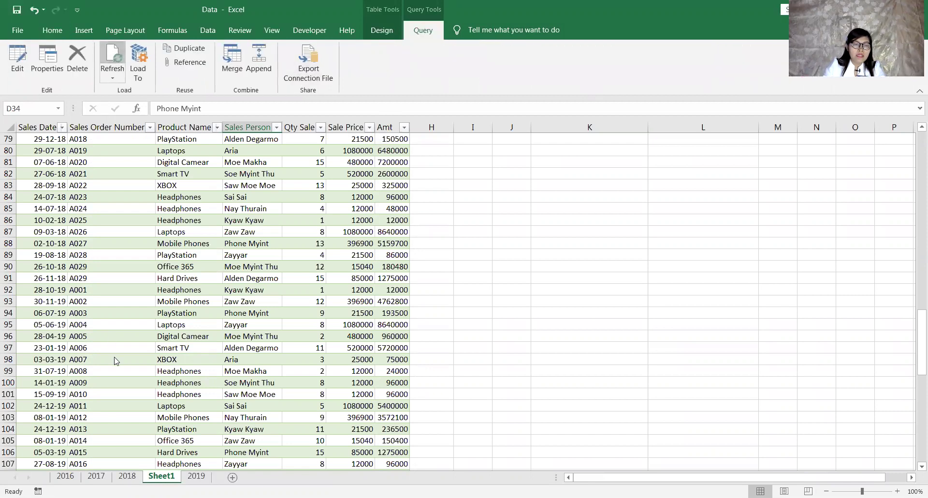
scroll(124, 222, down, 3)
scroll(119, 378, down, 3)
scroll(120, 378, down, 2)
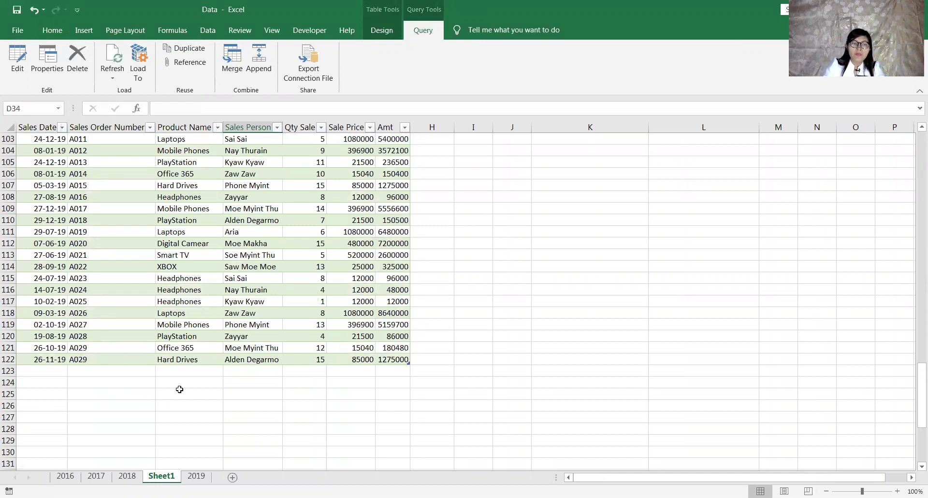
scroll(160, 353, up, 6)
scroll(161, 356, up, 11)
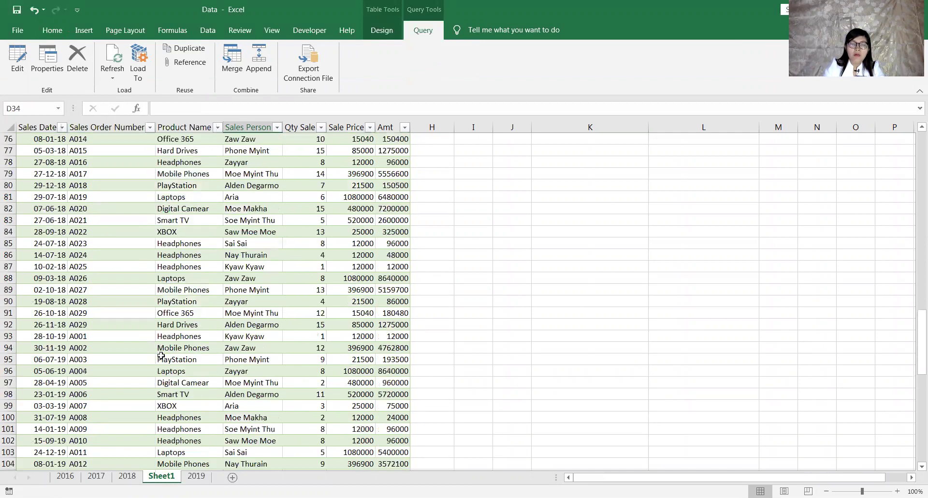
scroll(163, 360, up, 16)
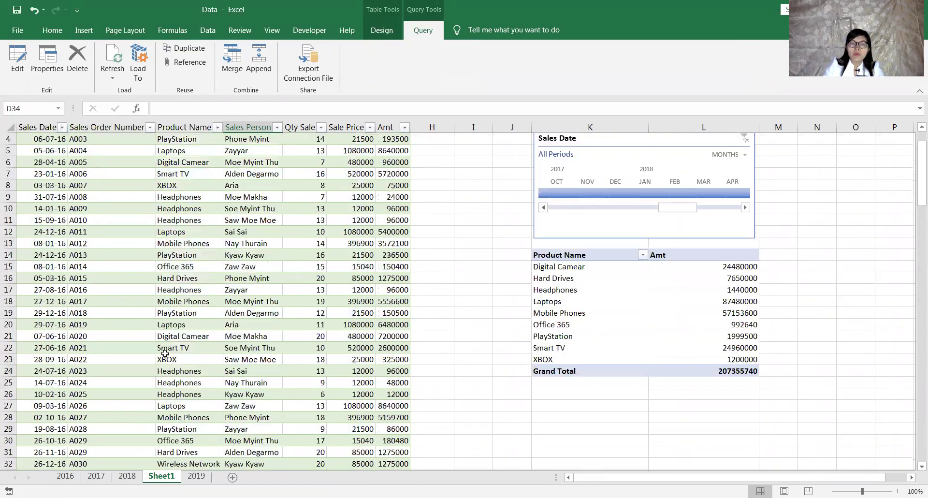
scroll(166, 348, up, 1)
click(548, 328)
click(586, 302)
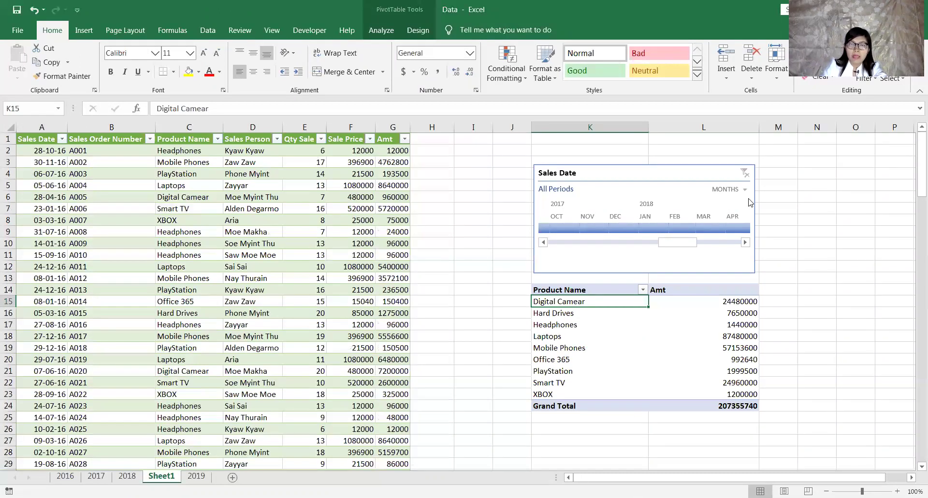
Change the Sales Date timeline's time level from MONTHS to YEARS.
click(745, 190)
key(Return)
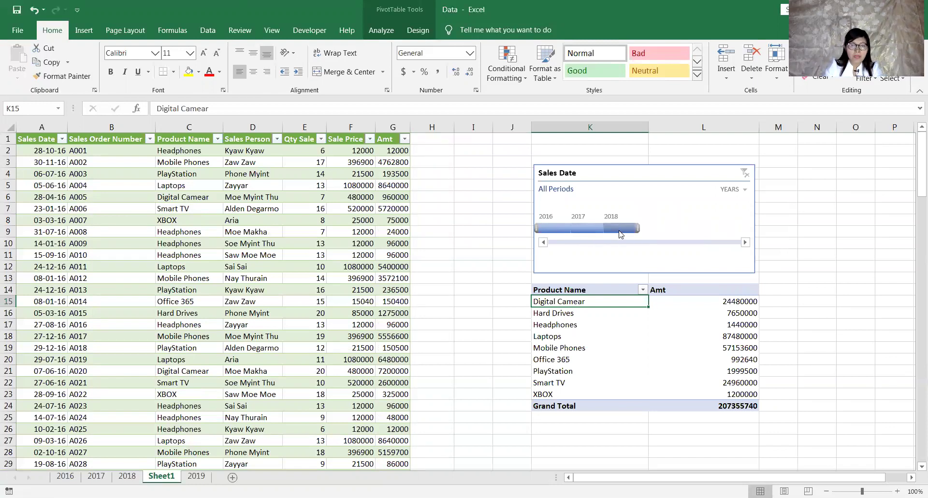
click(676, 303)
key(Left)
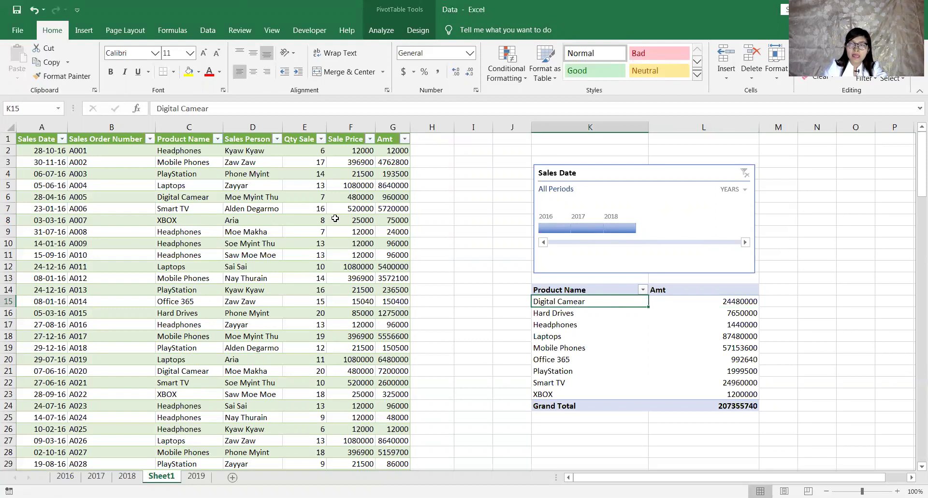
click(381, 31)
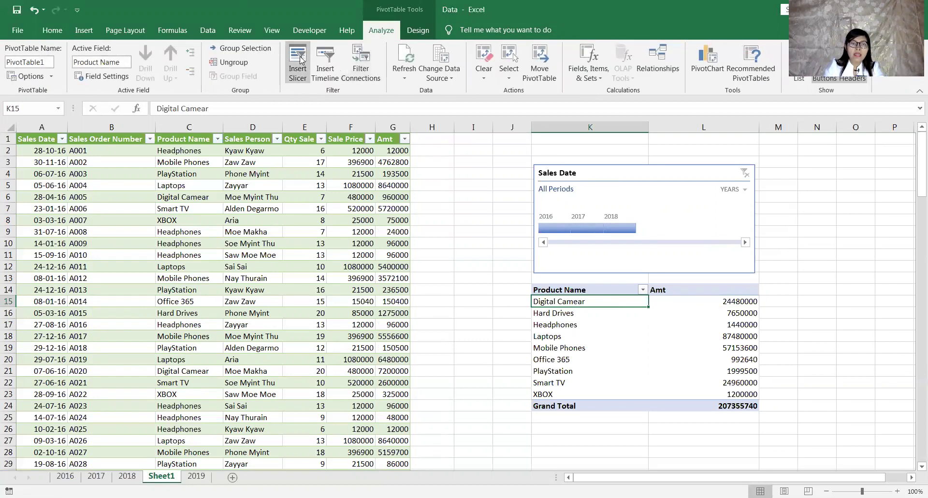
Refresh PivotTable1 so it totals 277749320 with Wireless Network and 2019, then widen columns L and K.
click(408, 54)
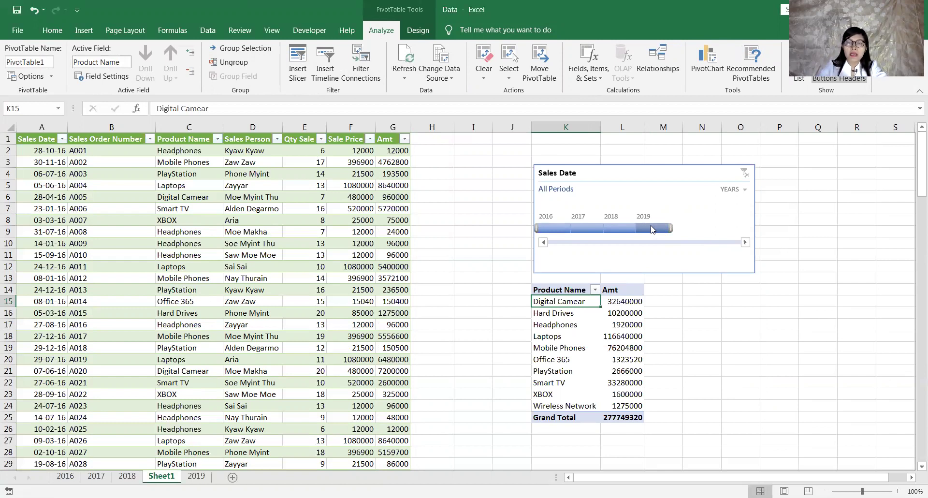
click(625, 302)
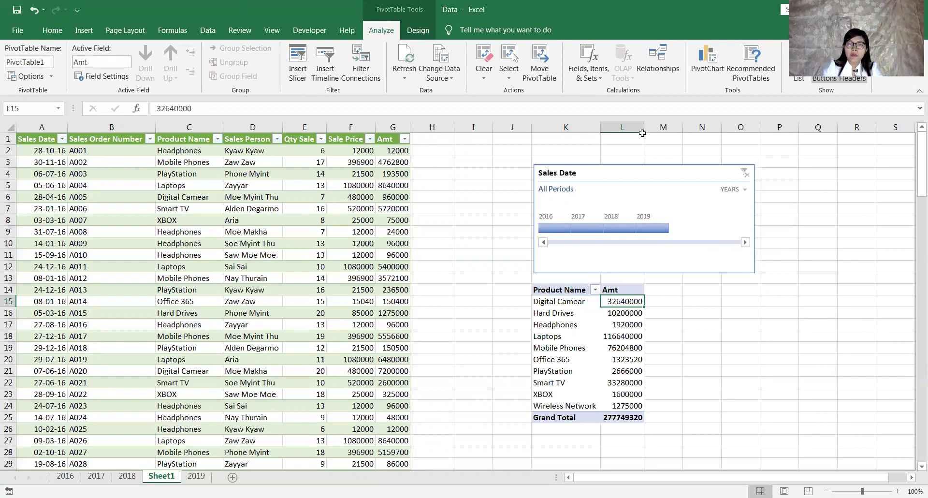
drag(642, 129, 698, 130)
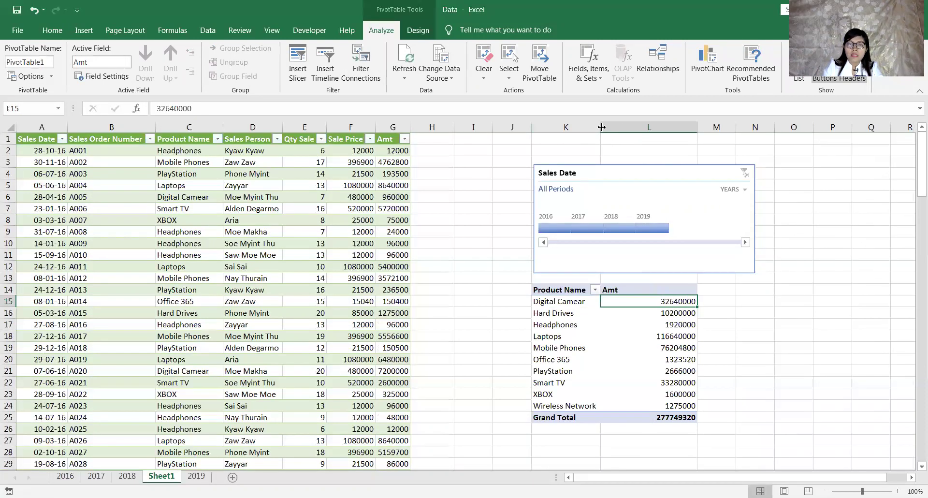
drag(602, 127, 623, 127)
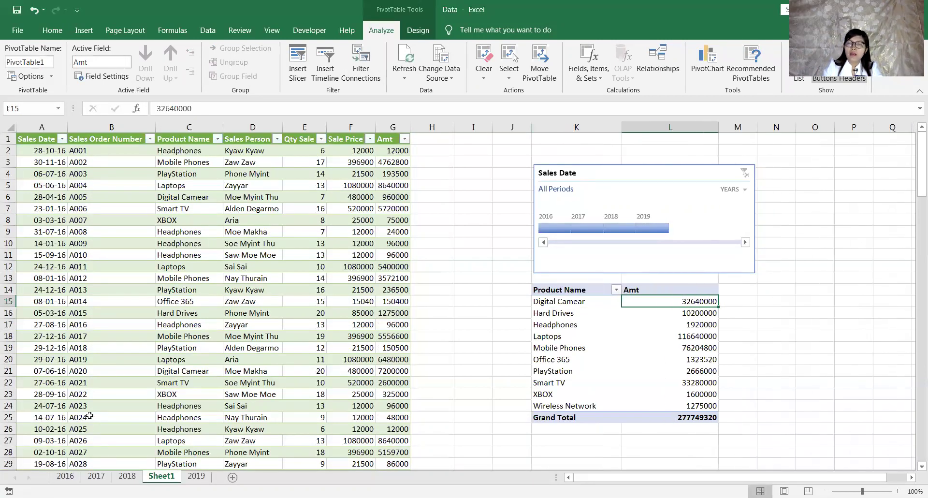